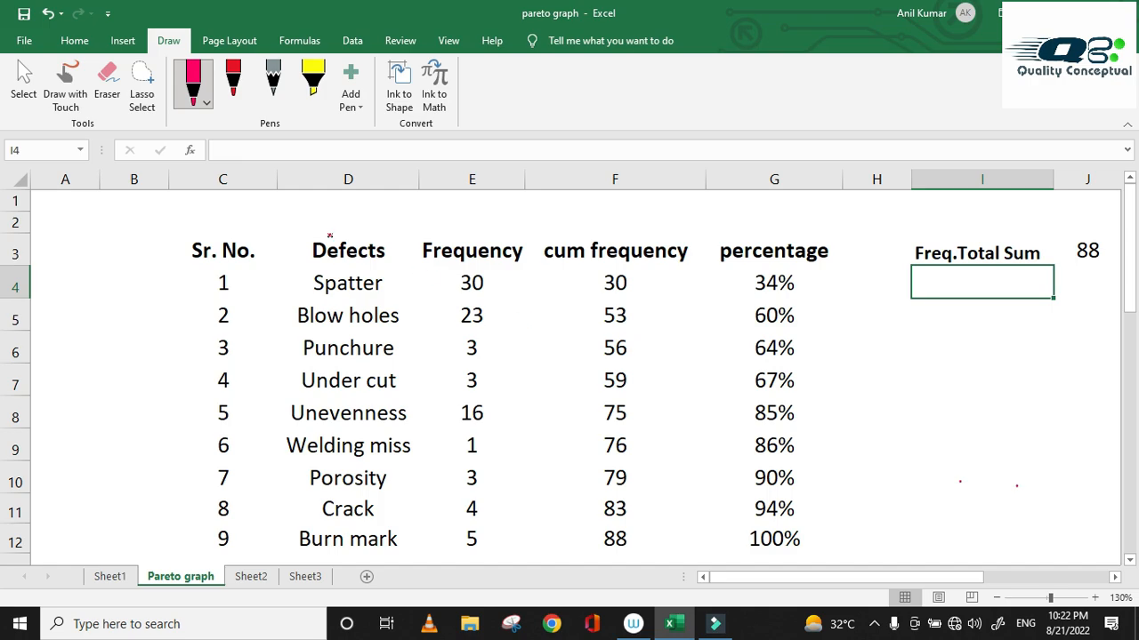
Step: Ink a tick beside the Defects header and handwrite "MIG weld – Time Period (Monthly, DAILY), MS Accepts <10%" above the table
mouse_move(387, 249)
left_mouse_down()
mouse_move(394, 256)
mouse_move(403, 241)
left_mouse_up()
mouse_move(267, 215)
left_mouse_down()
mouse_move(363, 206)
mouse_move(350, 219)
mouse_move(360, 221)
mouse_move(452, 206)
mouse_move(458, 227)
mouse_move(482, 212)
mouse_move(554, 214)
mouse_move(569, 219)
mouse_move(562, 233)
mouse_move(630, 215)
mouse_move(696, 224)
mouse_move(779, 213)
left_mouse_up()
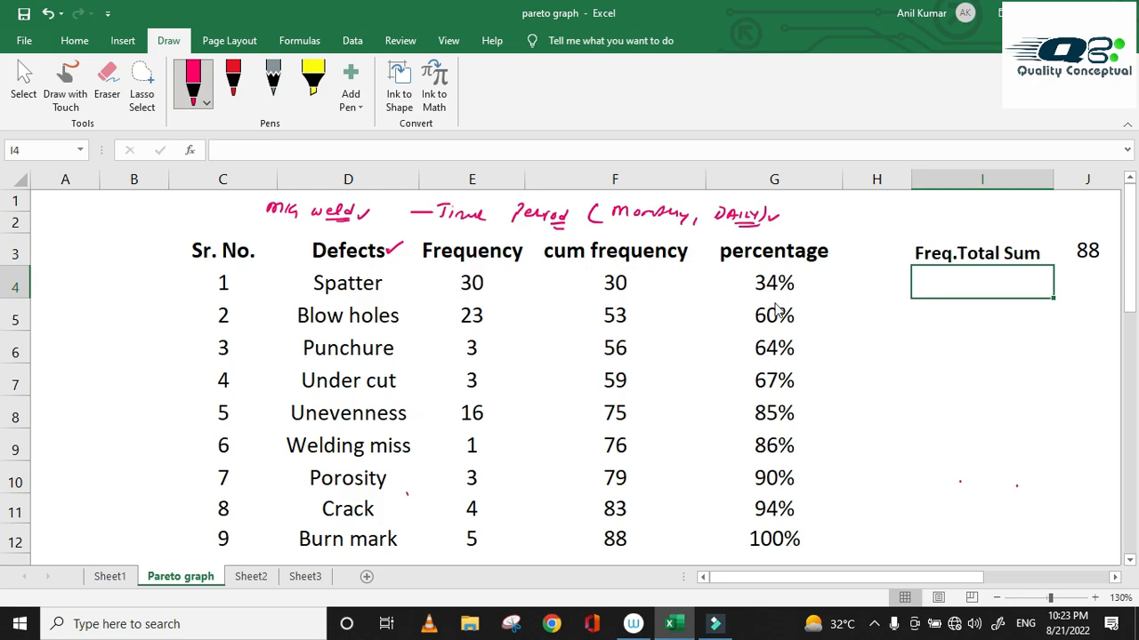
left_click_drag(800, 217, 840, 220)
left_click_drag(870, 223, 1031, 210)
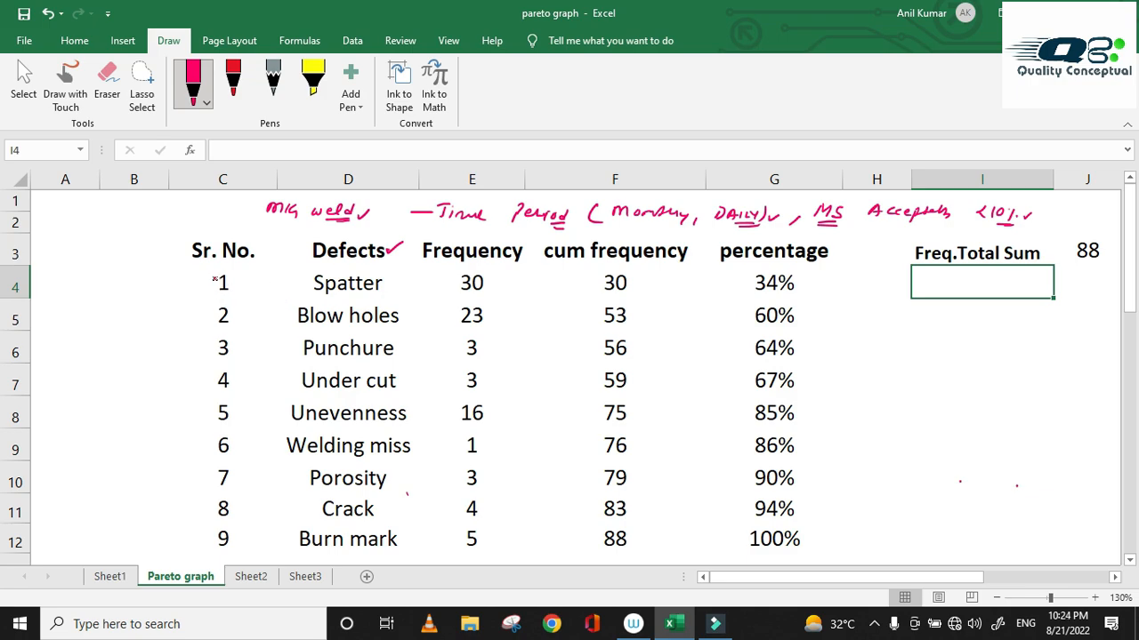
Step: Ink ticks beside serial number 9 and the first four defects, and go through those defects' frequencies
left_click_drag(205, 538, 218, 524)
left_click_drag(398, 330, 410, 322)
left_click_drag(396, 387, 408, 379)
left_click(478, 282)
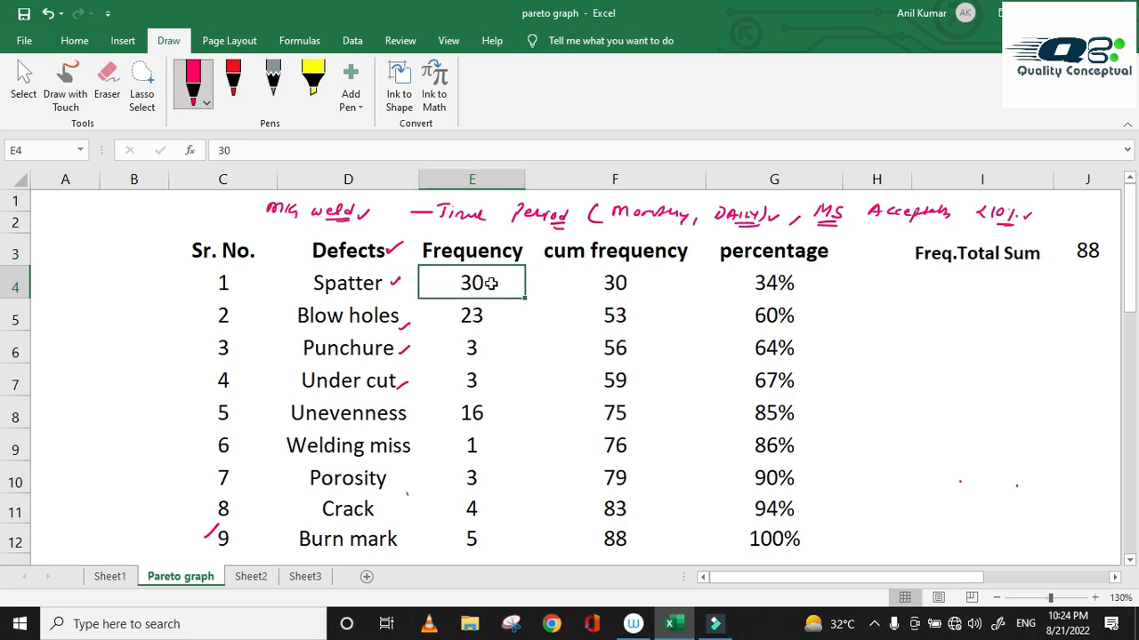
left_click(479, 315)
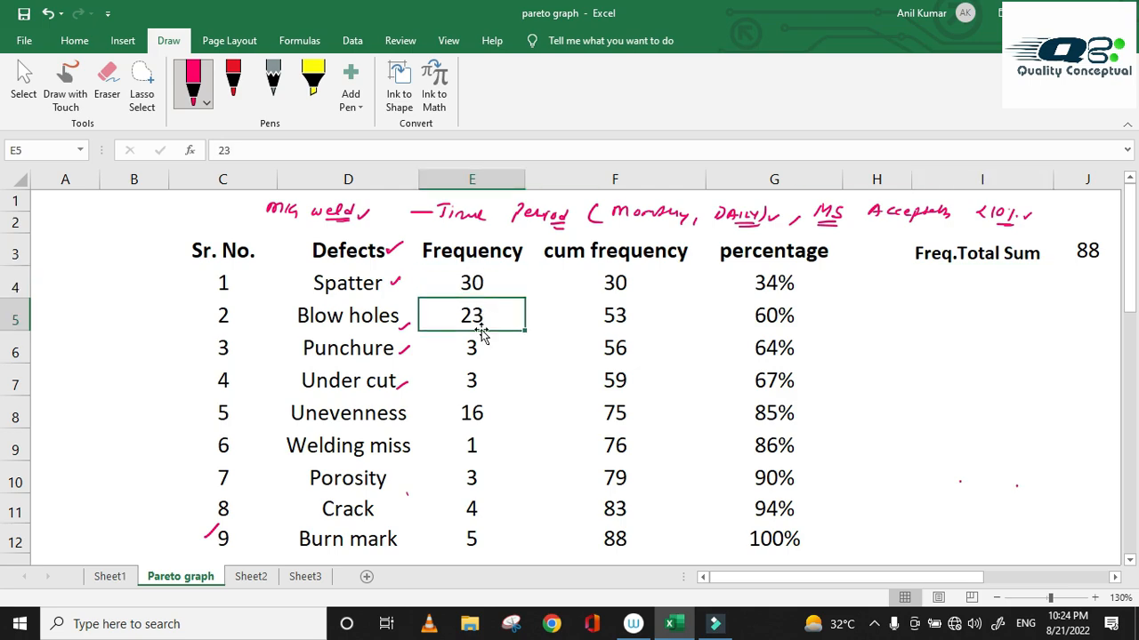
left_click(476, 348)
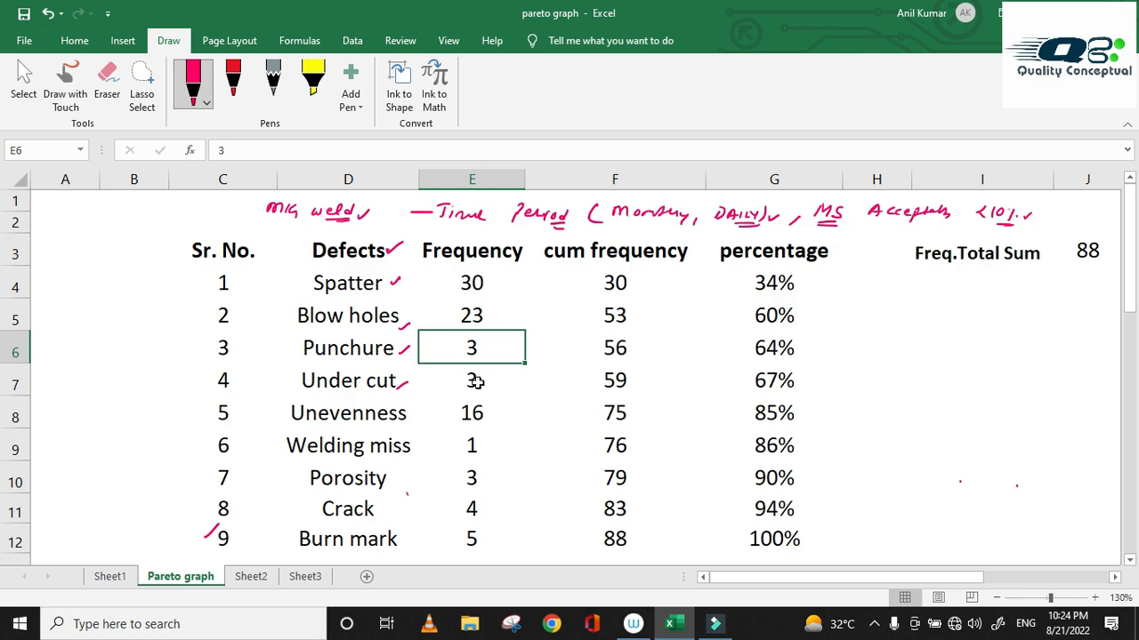
left_click(478, 380)
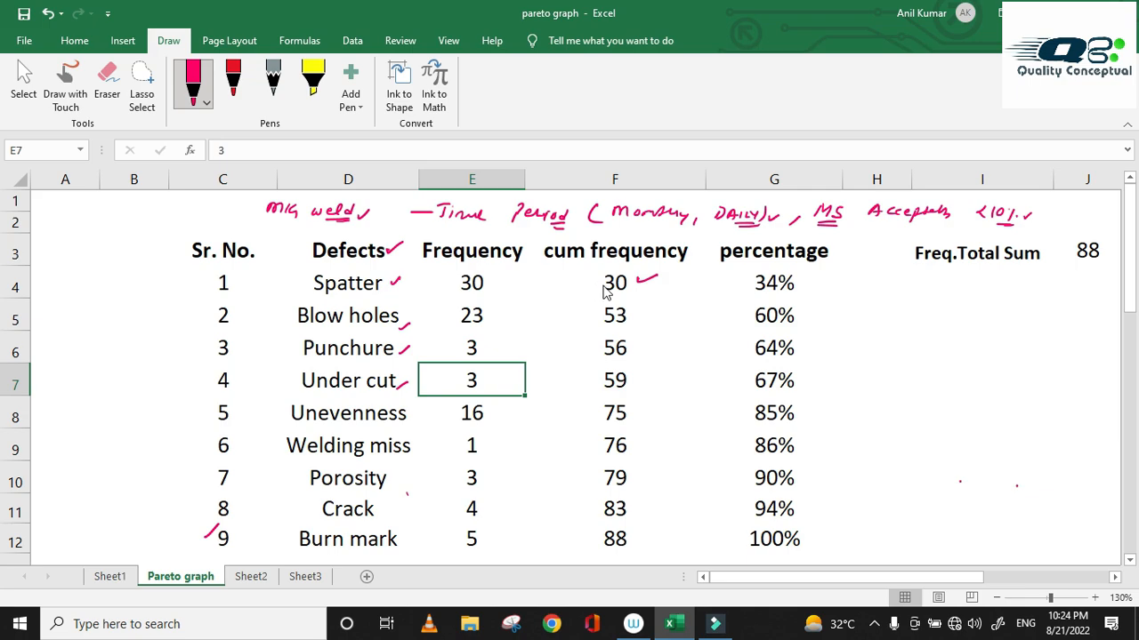
Step: Ink arrows and plus signs showing 30 + 23 = 53 and 53 + 3 = 56, and dashes down the cumulative frequency column
mouse_move(603, 286)
left_mouse_down()
mouse_move(492, 315)
mouse_move(548, 296)
left_mouse_up()
left_click_drag(540, 292, 572, 322)
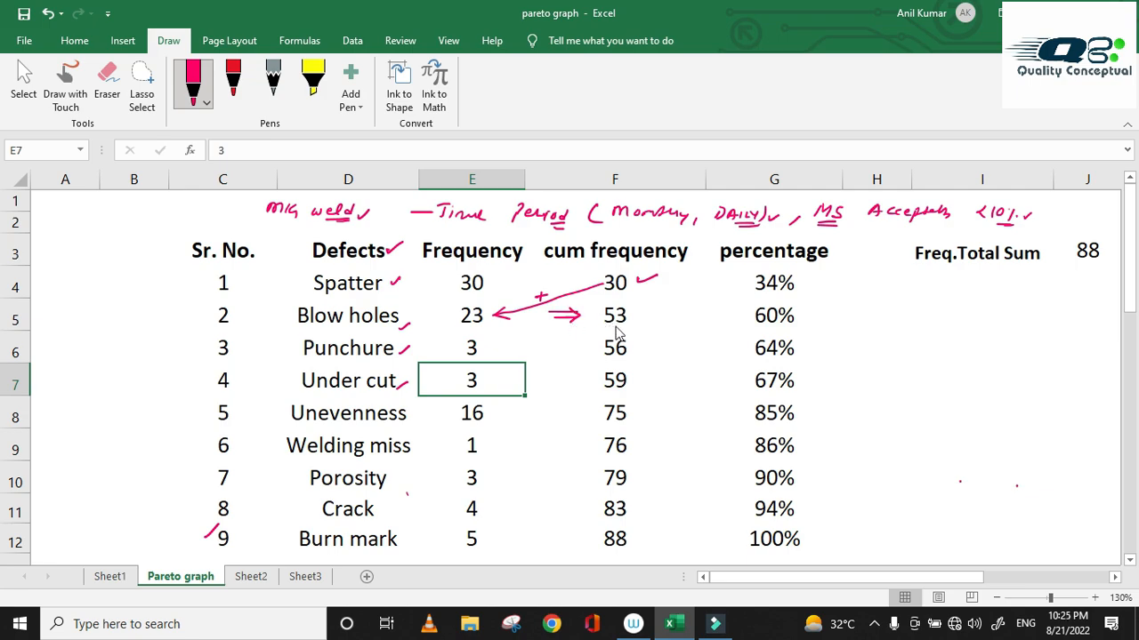
left_click(630, 320)
mouse_move(601, 320)
left_mouse_down()
mouse_move(487, 347)
mouse_move(498, 353)
mouse_move(526, 329)
left_mouse_up()
mouse_move(520, 323)
left_mouse_down()
mouse_move(520, 336)
mouse_move(587, 343)
mouse_move(583, 354)
mouse_move(637, 387)
mouse_move(637, 420)
left_mouse_up()
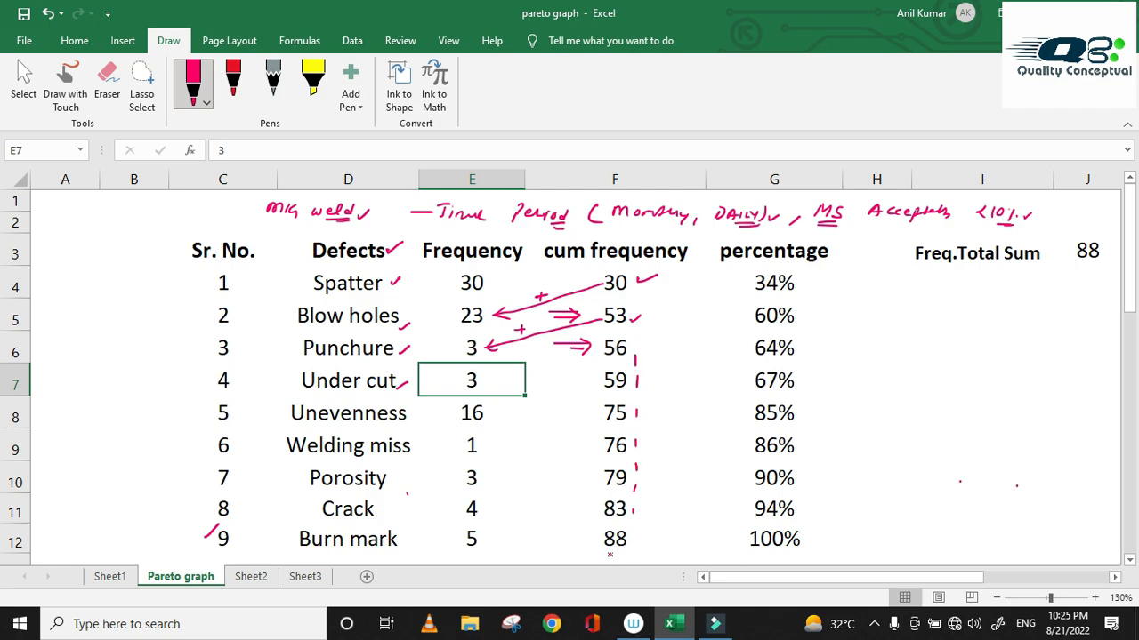
Step: Ink underlines and ticks on the last cumulative frequency, last frequency and frequency total, with an arrow down the Frequency column
mouse_move(601, 554)
left_mouse_down()
mouse_move(630, 554)
mouse_move(646, 533)
left_mouse_up()
left_click_drag(451, 552, 494, 552)
left_click_drag(1071, 265, 1109, 265)
left_click_drag(451, 296, 444, 403)
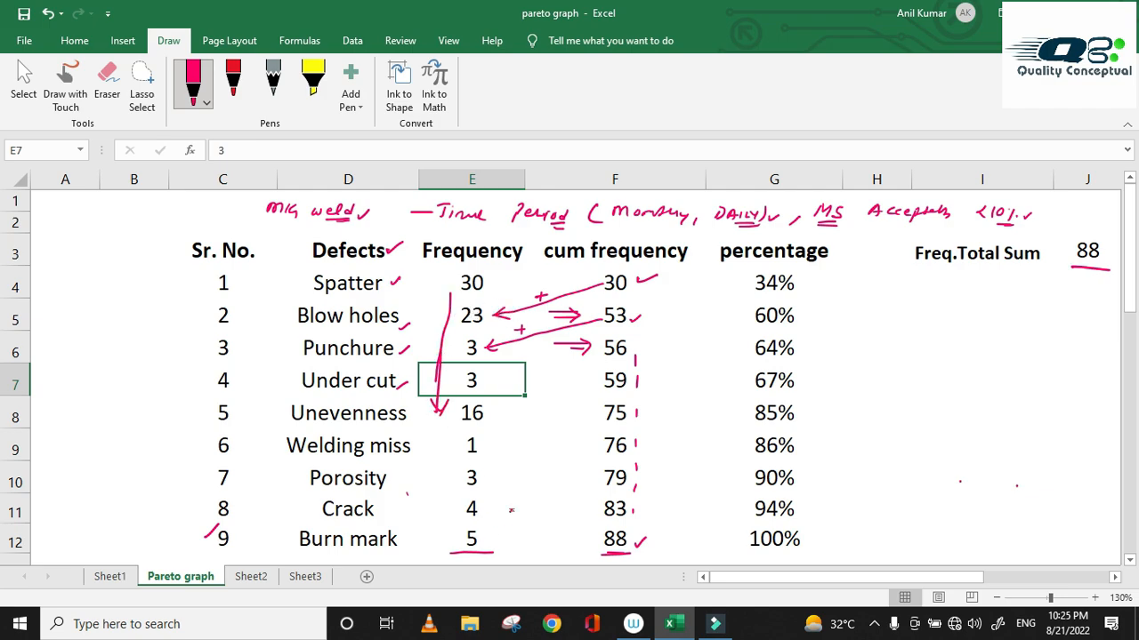
left_click_drag(1074, 234, 1086, 226)
Step: Handwrite the percentage formula "= Cum Freq / Σ Total Freq X 100" in ink beside the percentage column and tick the frequency total
left_click_drag(821, 265, 859, 328)
left_click_drag(847, 333, 860, 334)
left_click_drag(900, 304, 897, 319)
mouse_move(904, 310)
left_mouse_down()
mouse_move(989, 320)
mouse_move(977, 324)
mouse_move(964, 297)
mouse_move(955, 313)
mouse_move(884, 336)
left_mouse_up()
mouse_move(1008, 336)
left_mouse_down()
mouse_move(884, 336)
mouse_move(909, 378)
mouse_move(973, 361)
mouse_move(994, 384)
left_mouse_up()
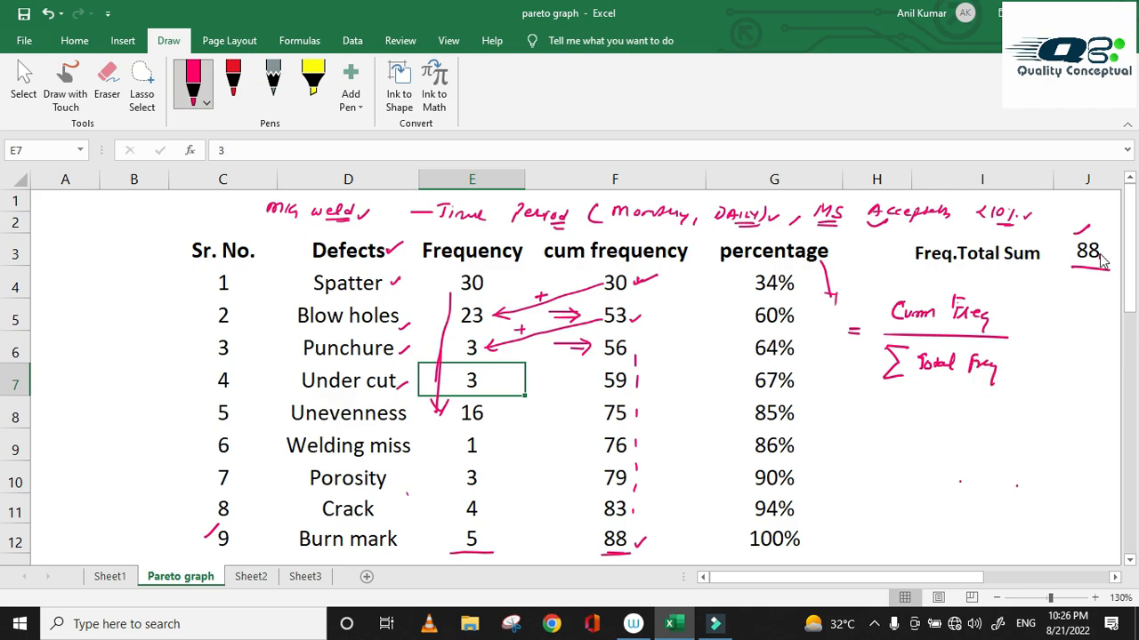
left_click_drag(1100, 258, 1111, 250)
left_click_drag(1018, 320, 1029, 337)
mouse_move(1030, 322)
left_mouse_down()
mouse_move(1019, 338)
mouse_move(1033, 338)
left_mouse_up()
left_click_drag(1046, 326, 1048, 330)
left_click_drag(1065, 328, 1063, 329)
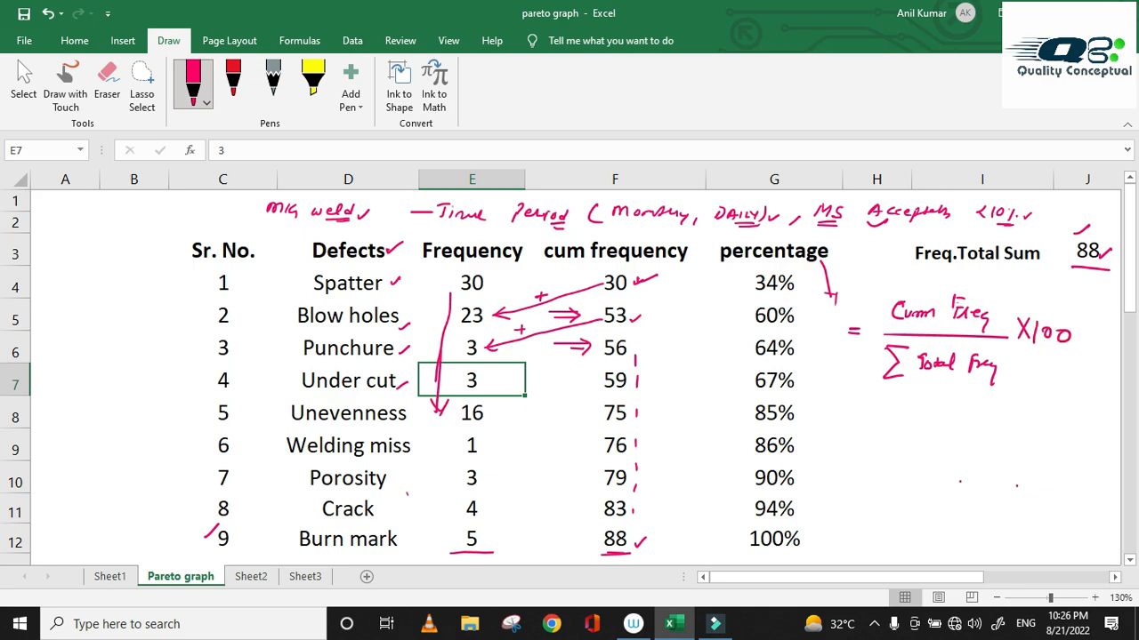
Step: Ink a tick on the percentage header, mark the cumulative frequencies used in the formula, and underline the last percentage
left_click_drag(834, 251, 852, 243)
left_click_drag(635, 318, 656, 316)
mouse_move(621, 352)
left_mouse_down()
mouse_move(640, 354)
mouse_move(651, 386)
left_mouse_up()
left_click_drag(635, 542, 647, 536)
left_click_drag(769, 551, 818, 546)
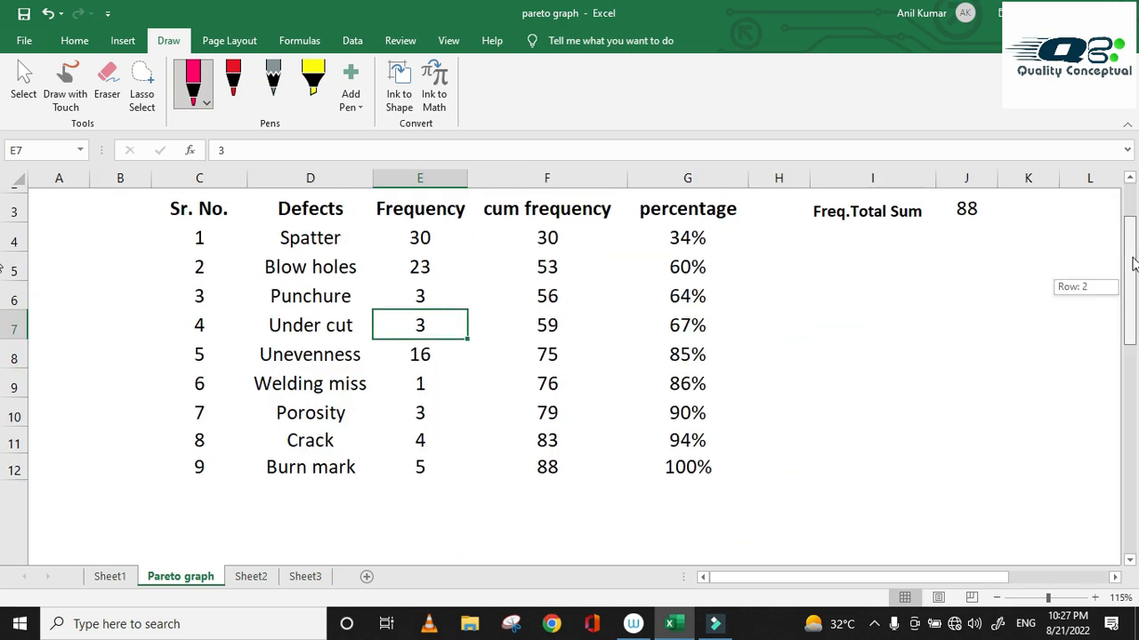
Step: Review the values in the Frequency column and the cumulative frequency formula for Blow holes
left_click_drag(1133, 267, 1132, 241)
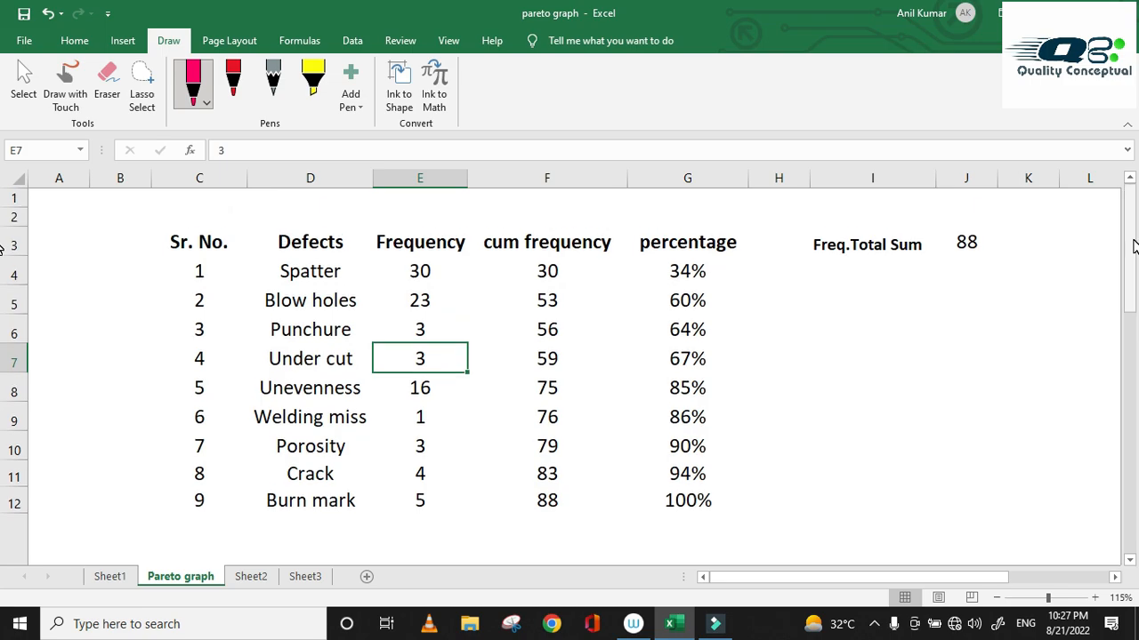
left_click(927, 383)
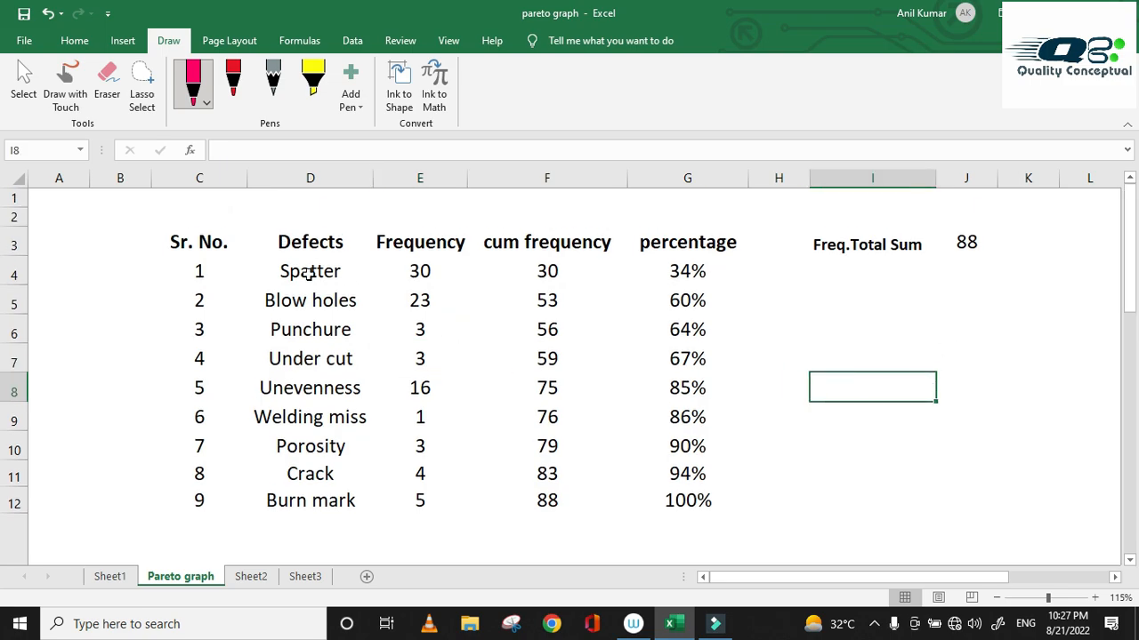
left_click(75, 40)
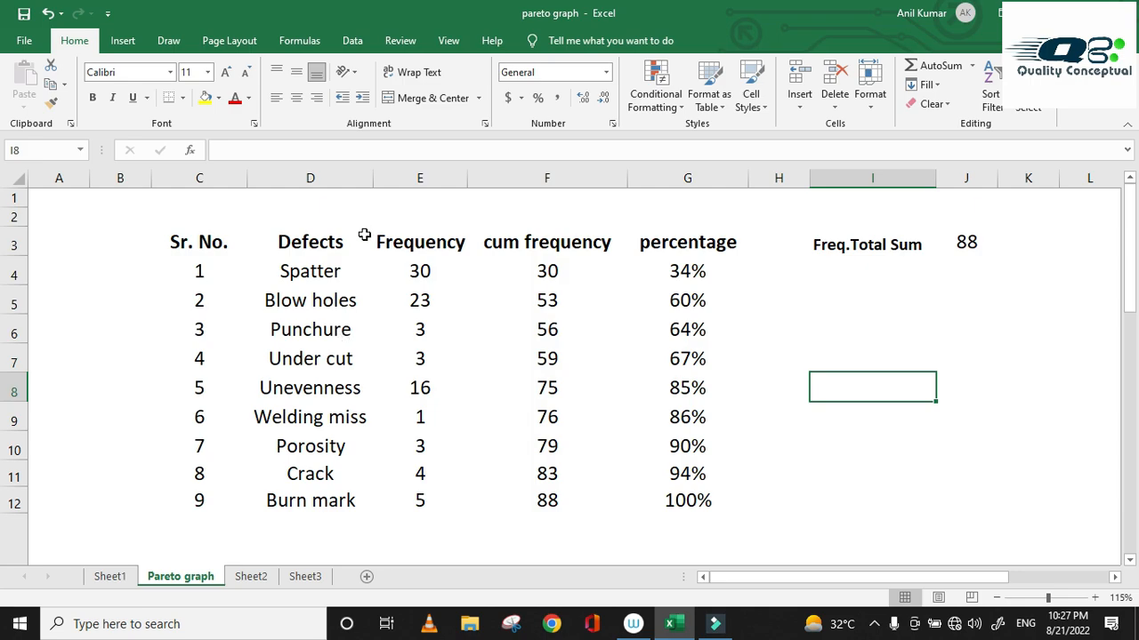
left_click(431, 276)
left_click_drag(430, 276, 424, 441)
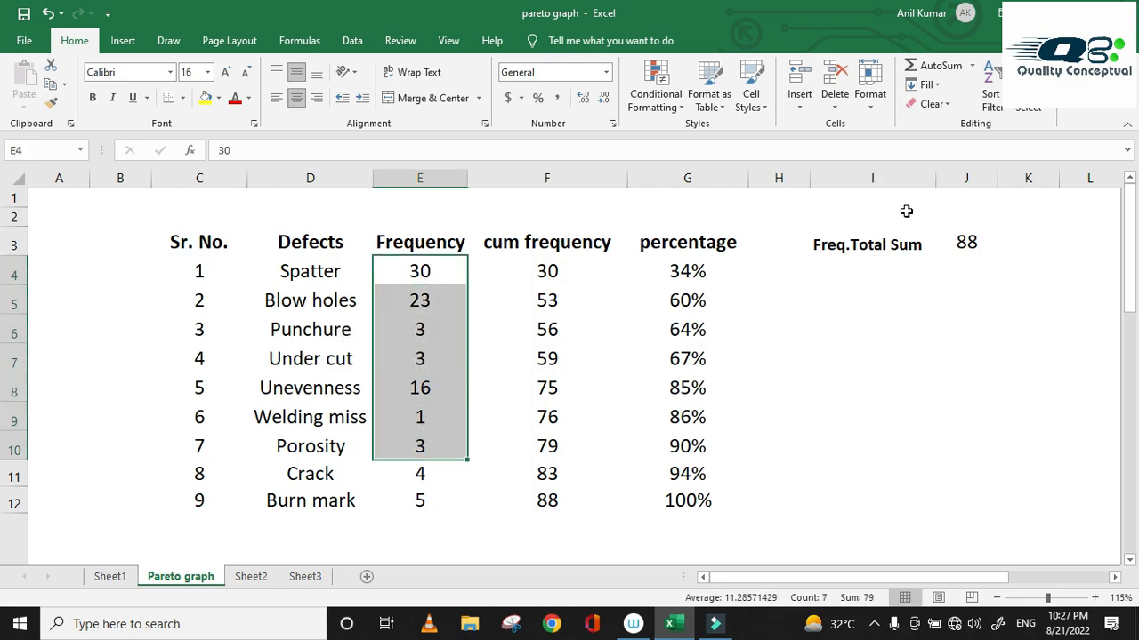
left_click(511, 308)
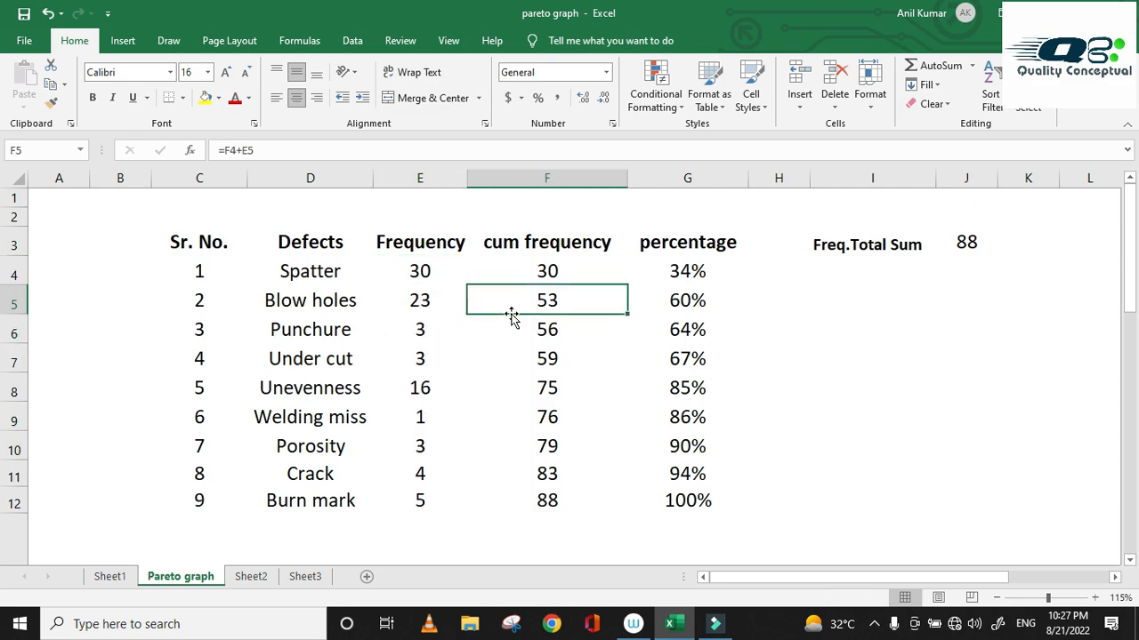
Step: Clear the frequency total formula in J3 and re-enter it as =SUM(E4:E12)
left_click(964, 242)
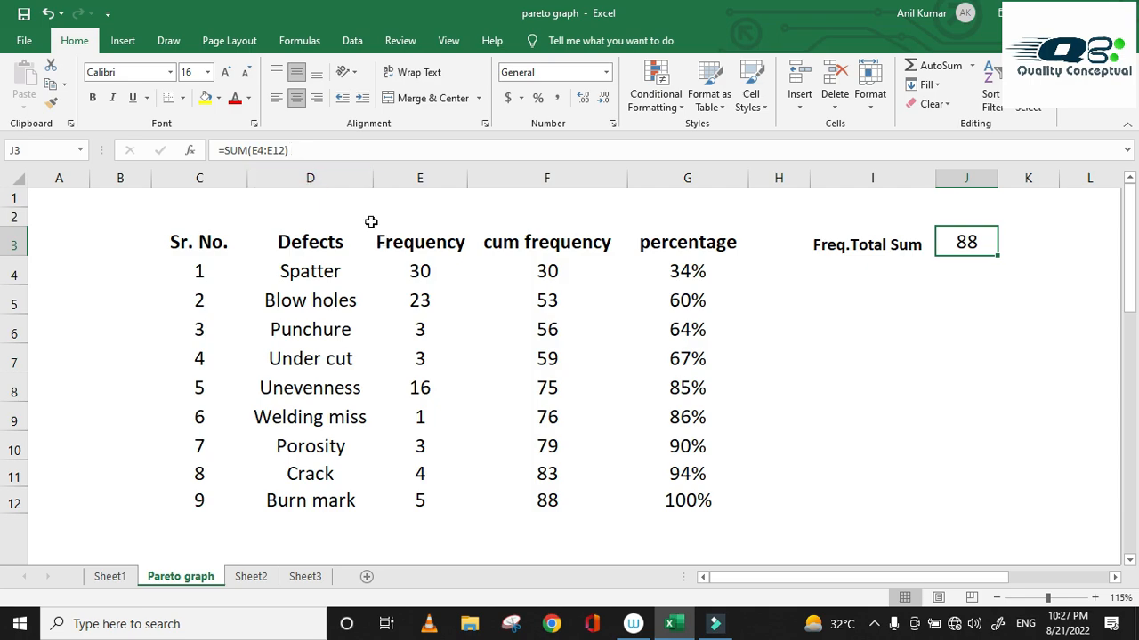
left_click(296, 151)
key("BackSpace")
key("BackSpace")
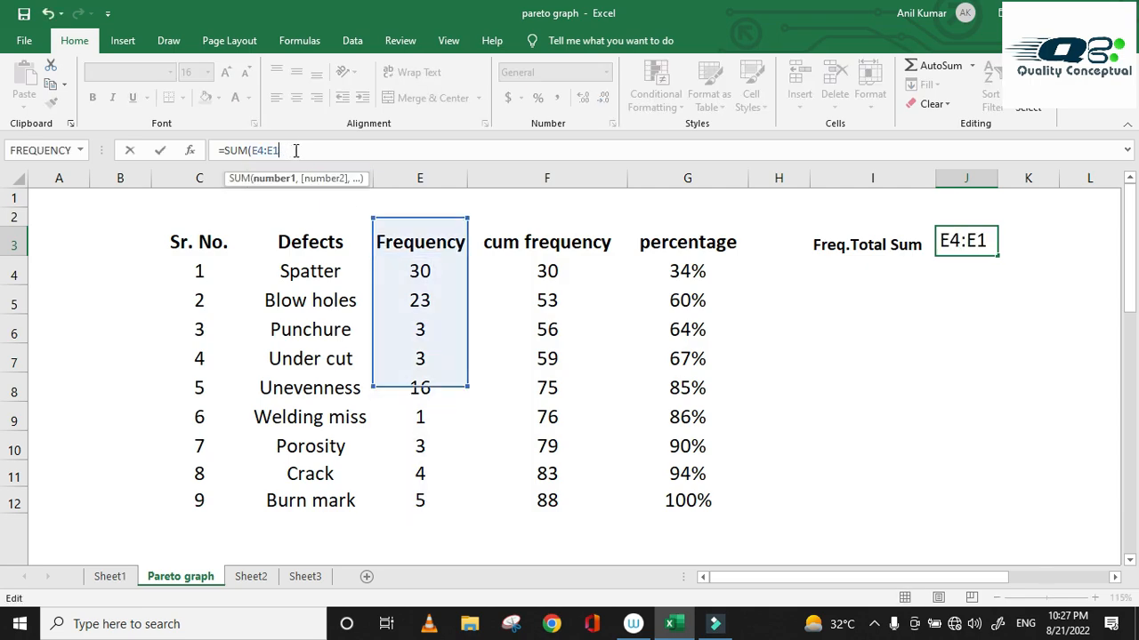
key("BackSpace")
key("BackSpace")
key("BackSpace")
key("BackSpace")
key("BackSpace")
key("BackSpace")
key("BackSpace")
key("BackSpace")
key("BackSpace")
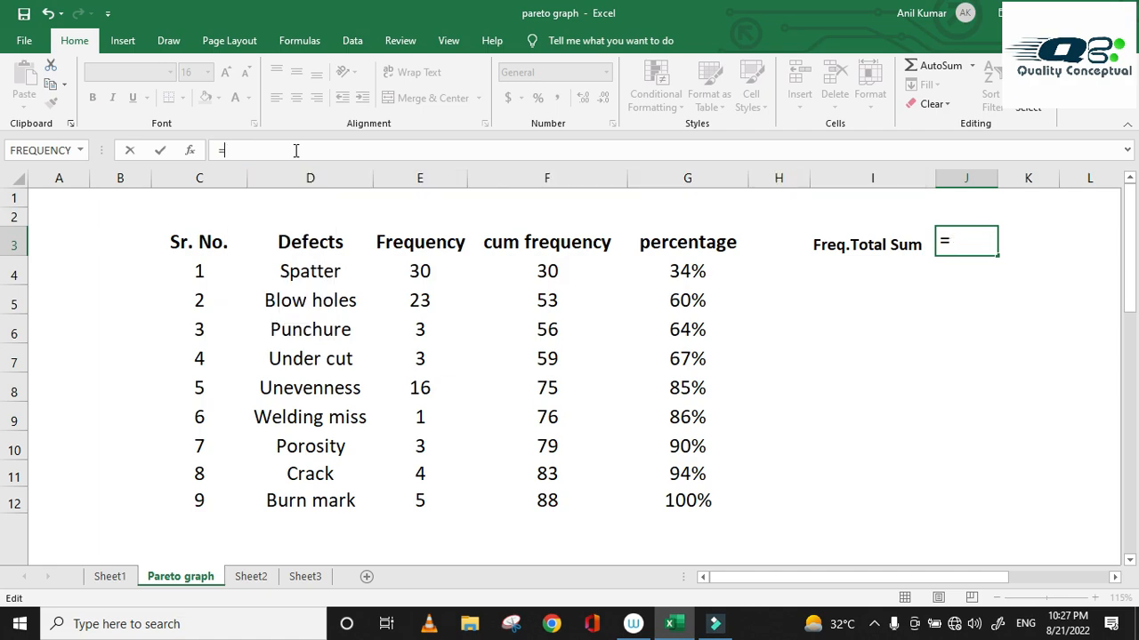
key("BackSpace")
type("=s")
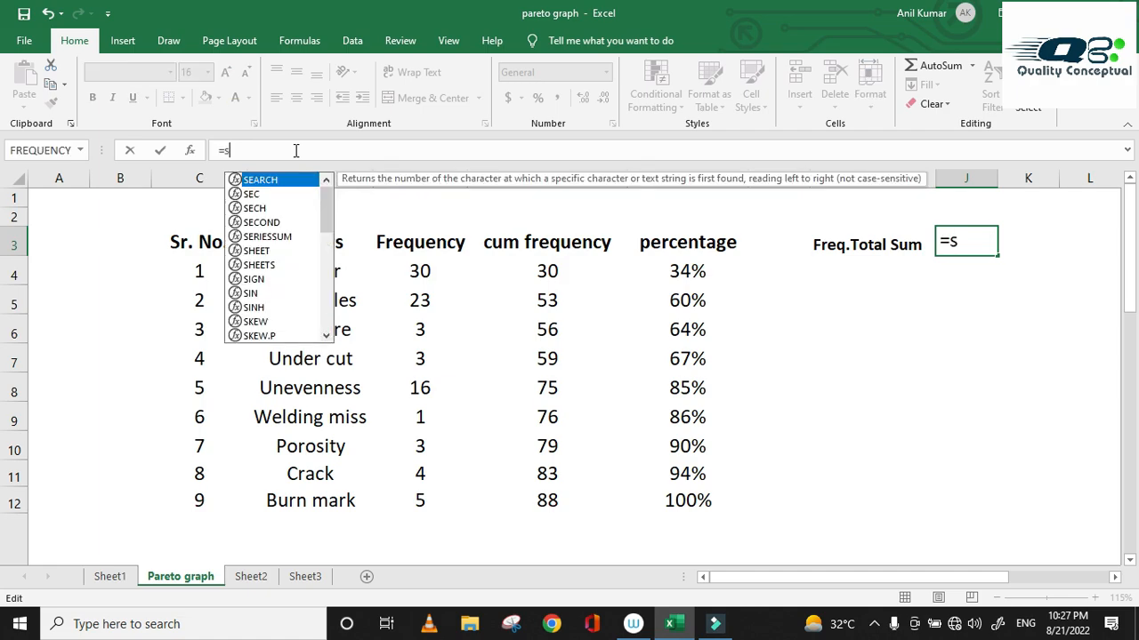
type("um(")
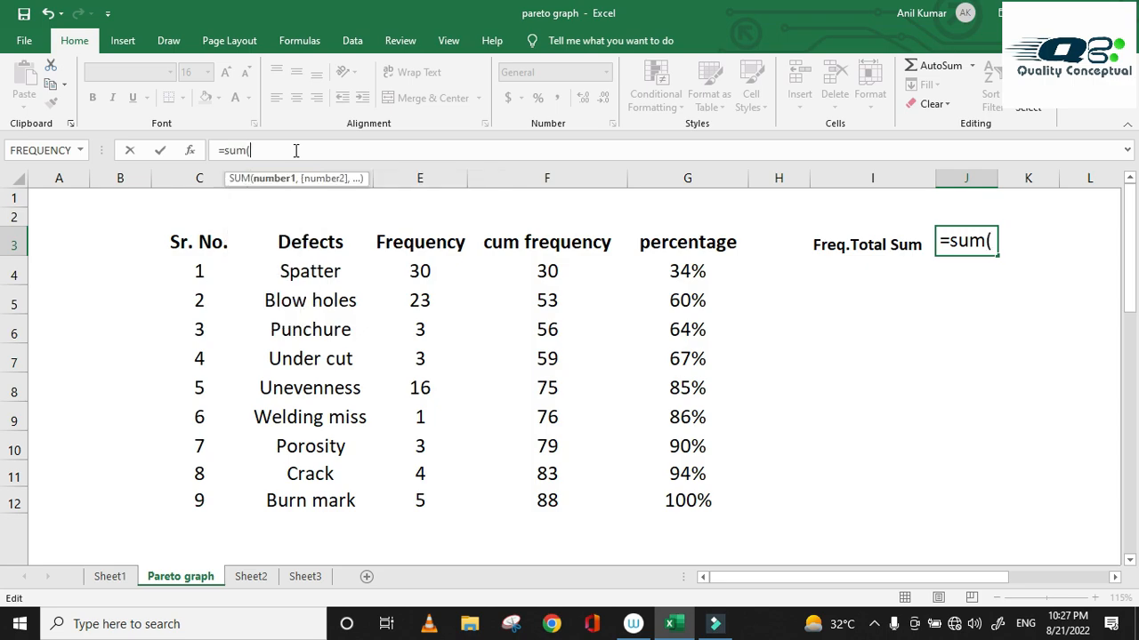
left_click_drag(420, 271, 435, 493)
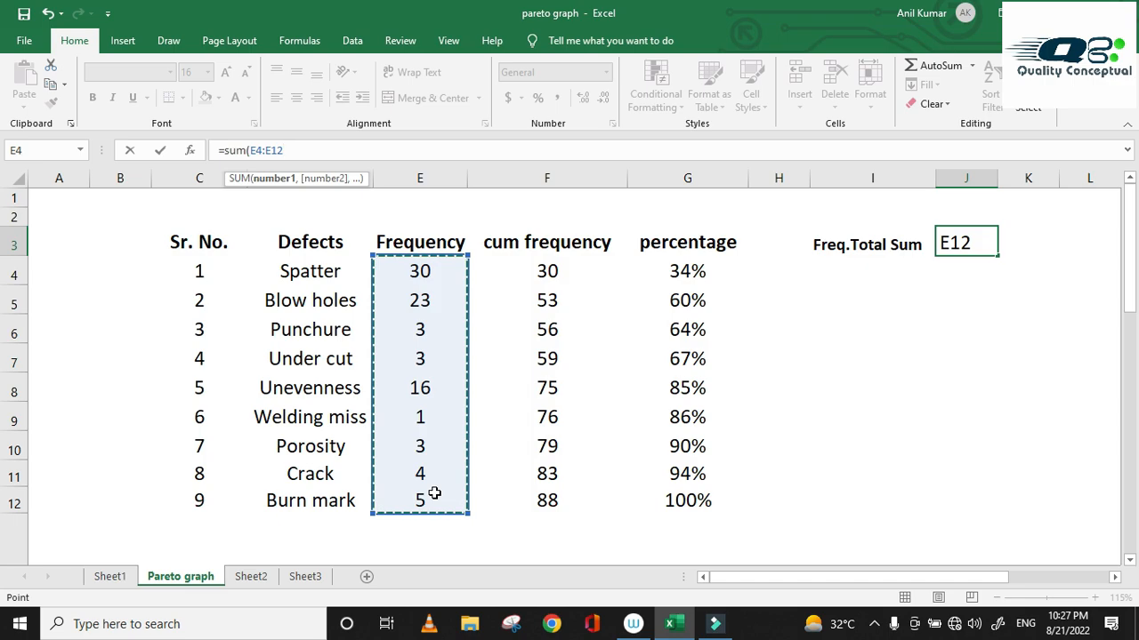
type(")")
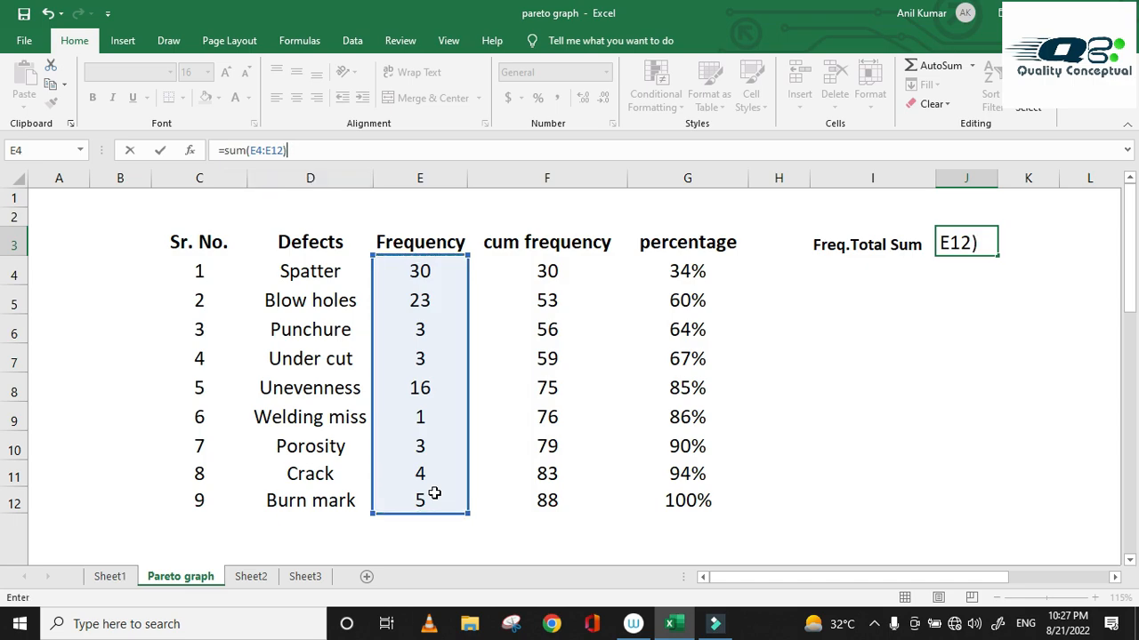
key("Return")
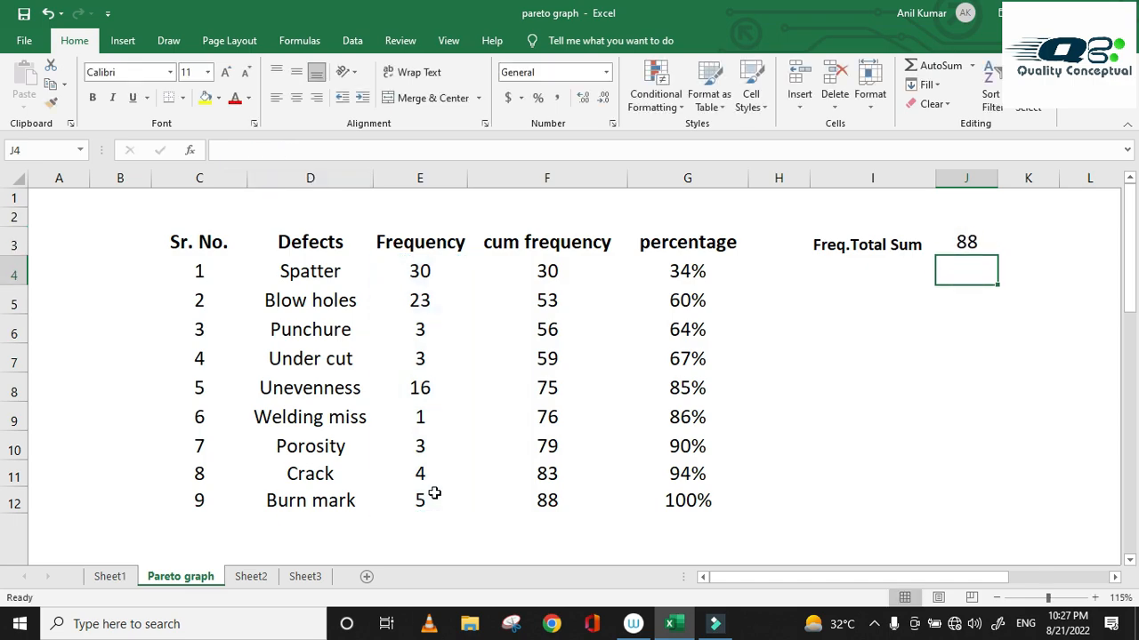
left_click(976, 238)
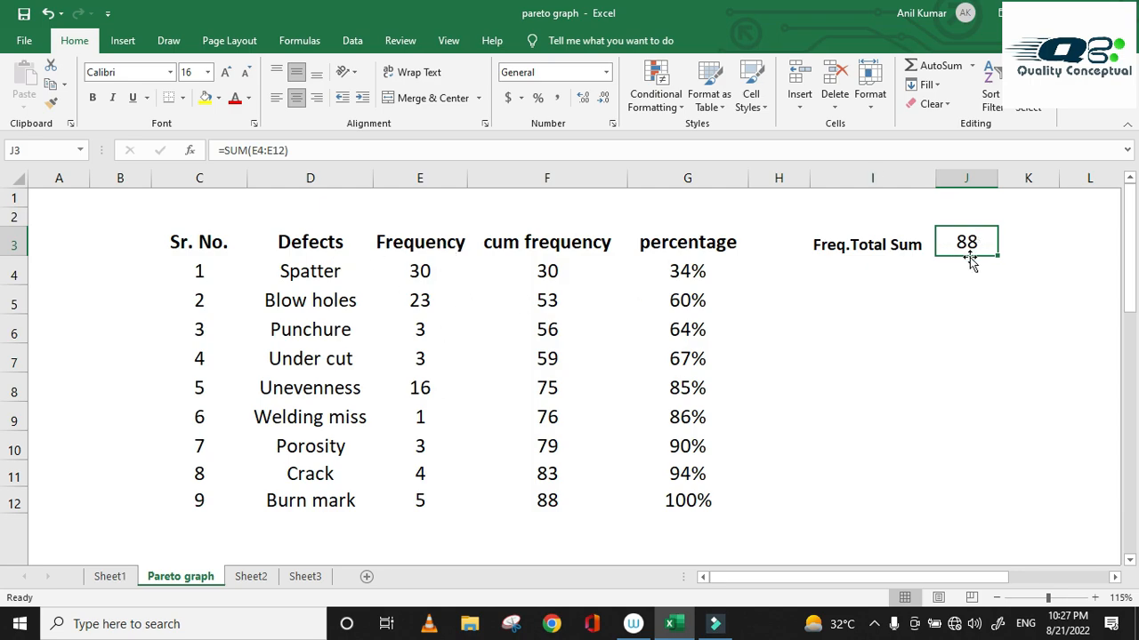
Step: Enter a formula in the first cumulative frequency cell, F4, that references the Spatter frequency in E4
left_click(543, 243)
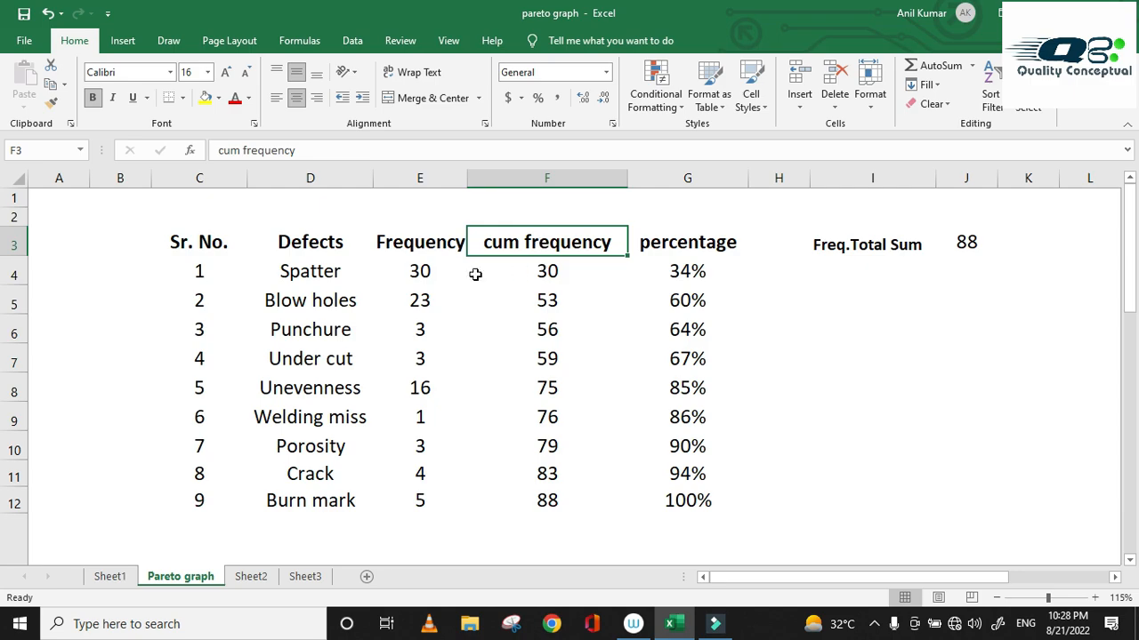
left_click(547, 271)
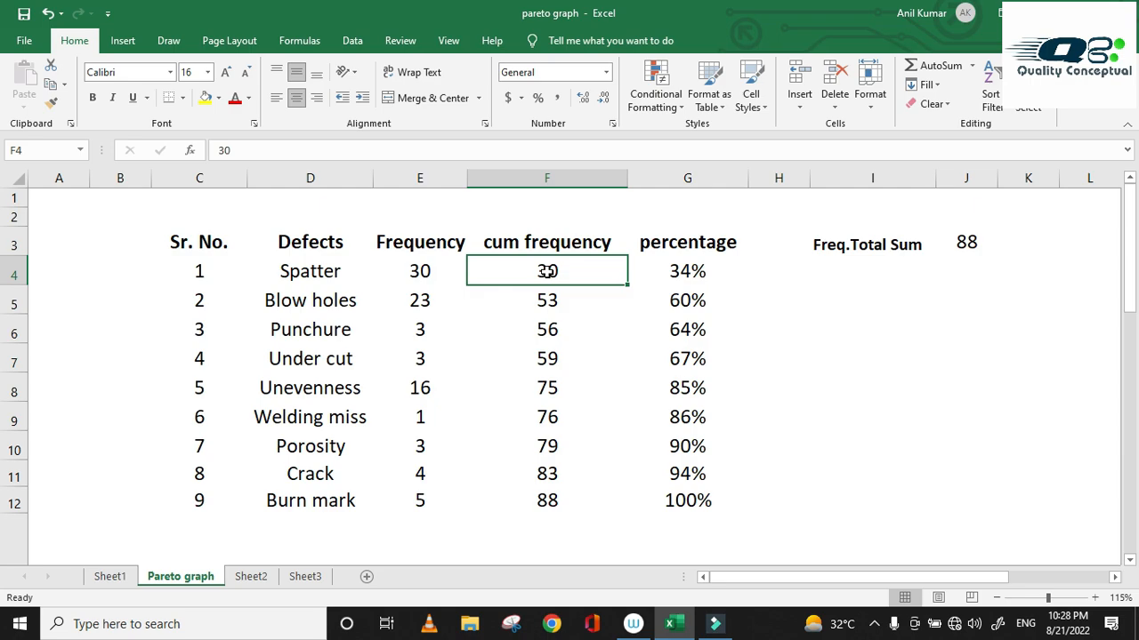
type("=")
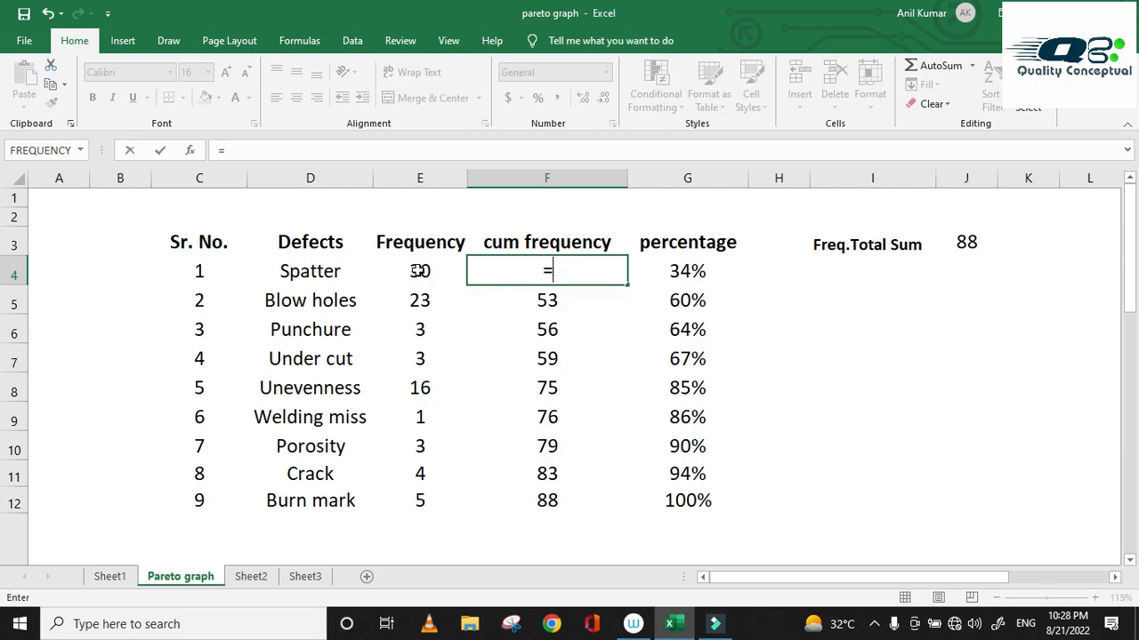
left_click(420, 271)
key("Return")
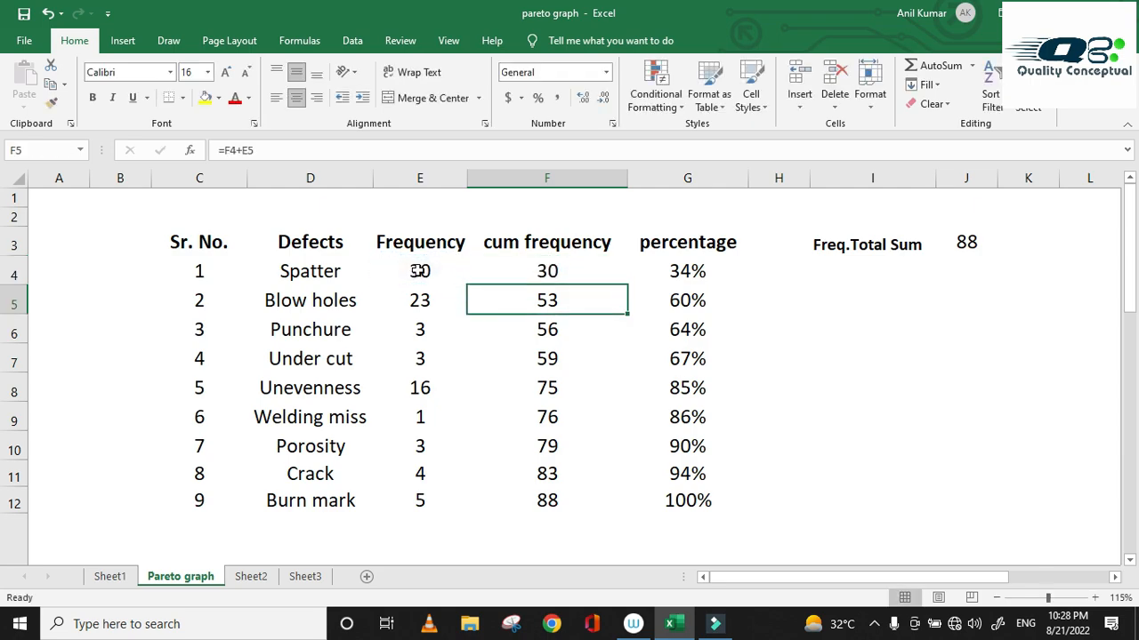
Step: Set the Spatter cumulative frequency in F4 to the plain value 30
left_click(540, 274)
type("30")
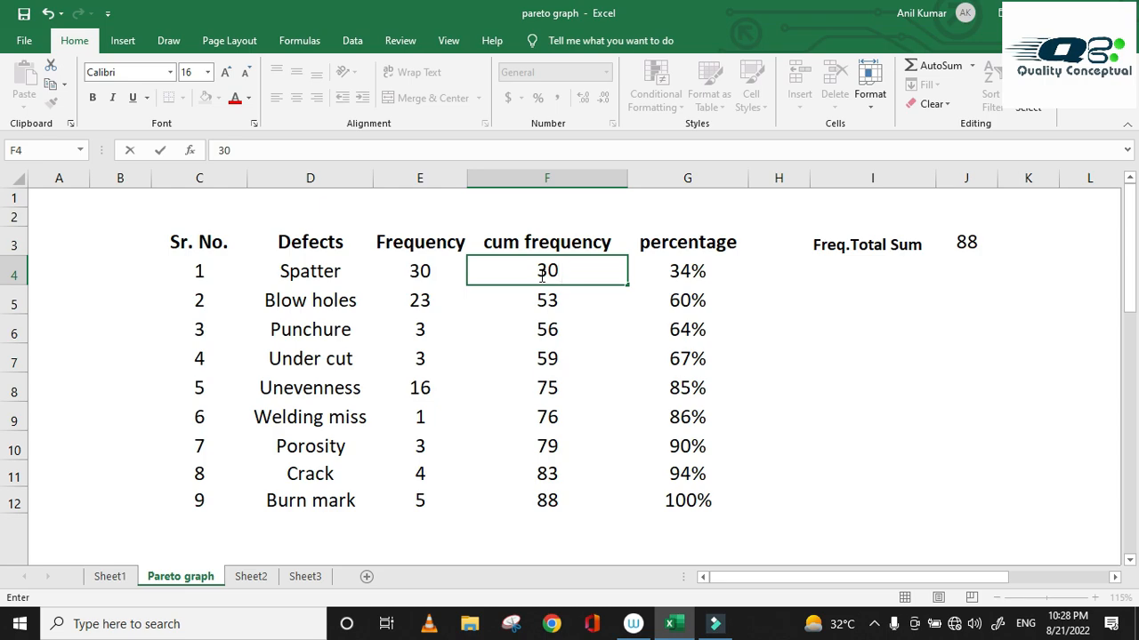
left_click(838, 397)
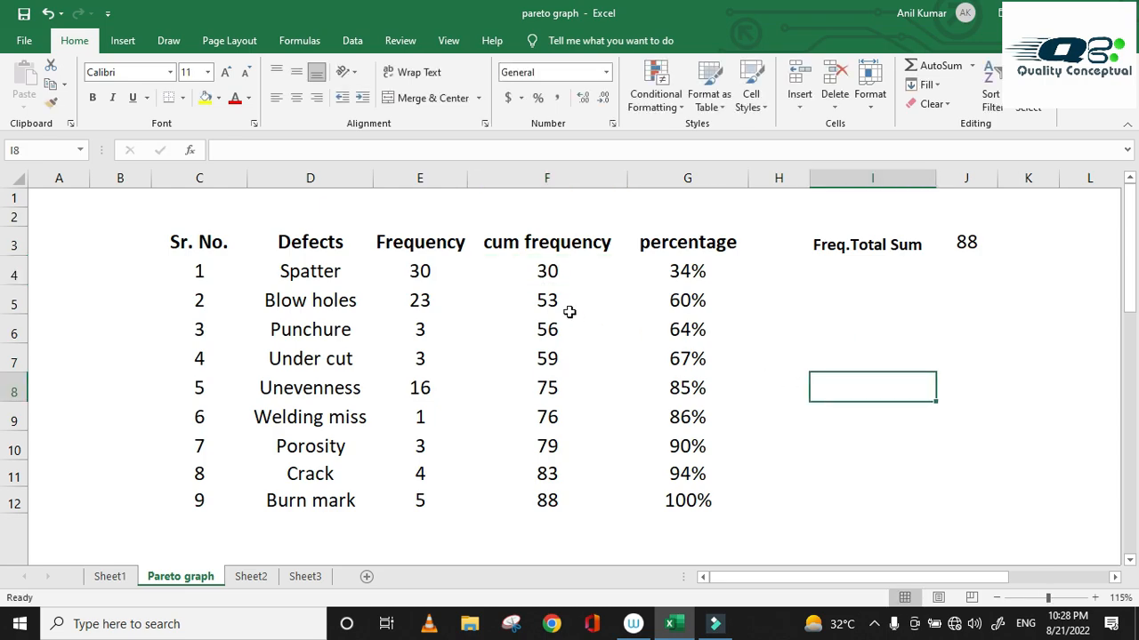
Step: Examine how the cumulative frequencies build up from F4 and E5 down to the Burn mark formula in F12
left_click(547, 273)
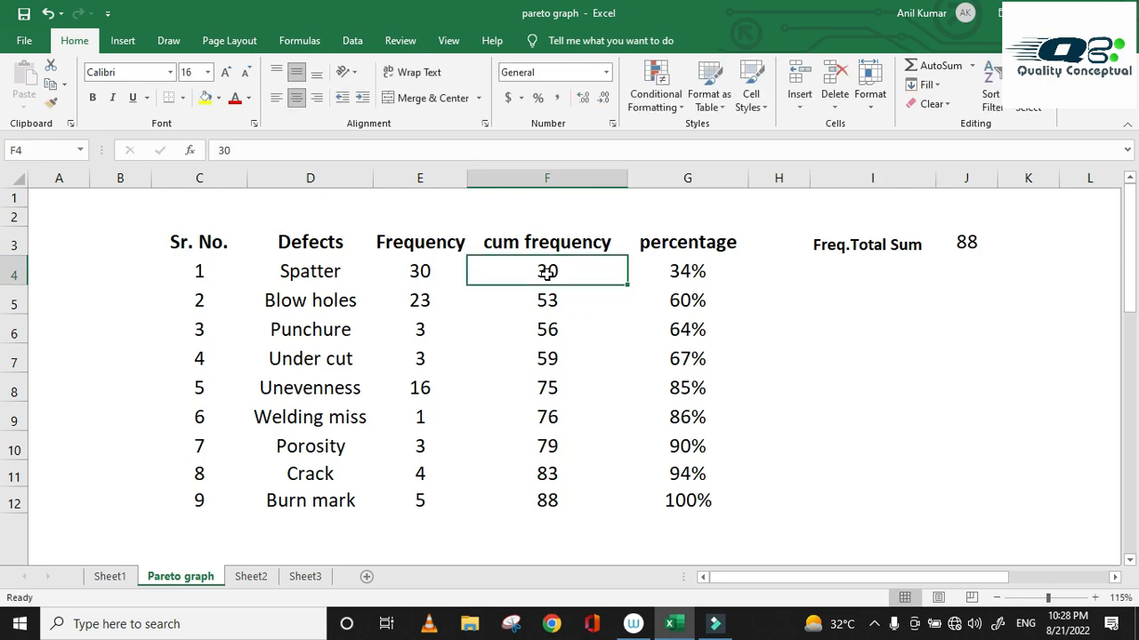
left_click(422, 300)
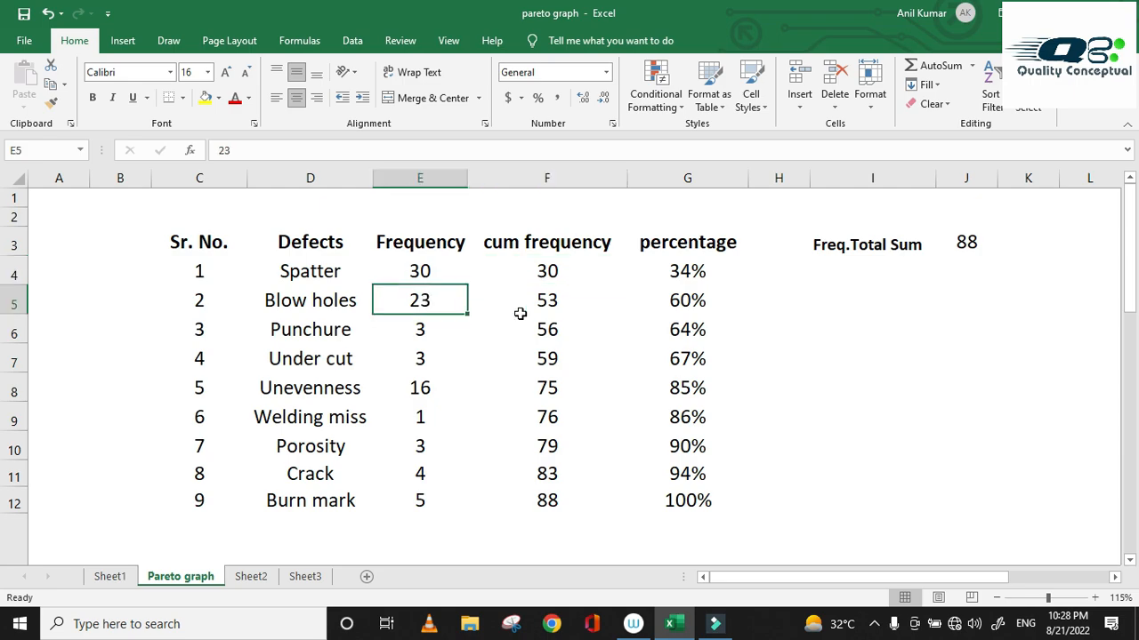
left_click(547, 503)
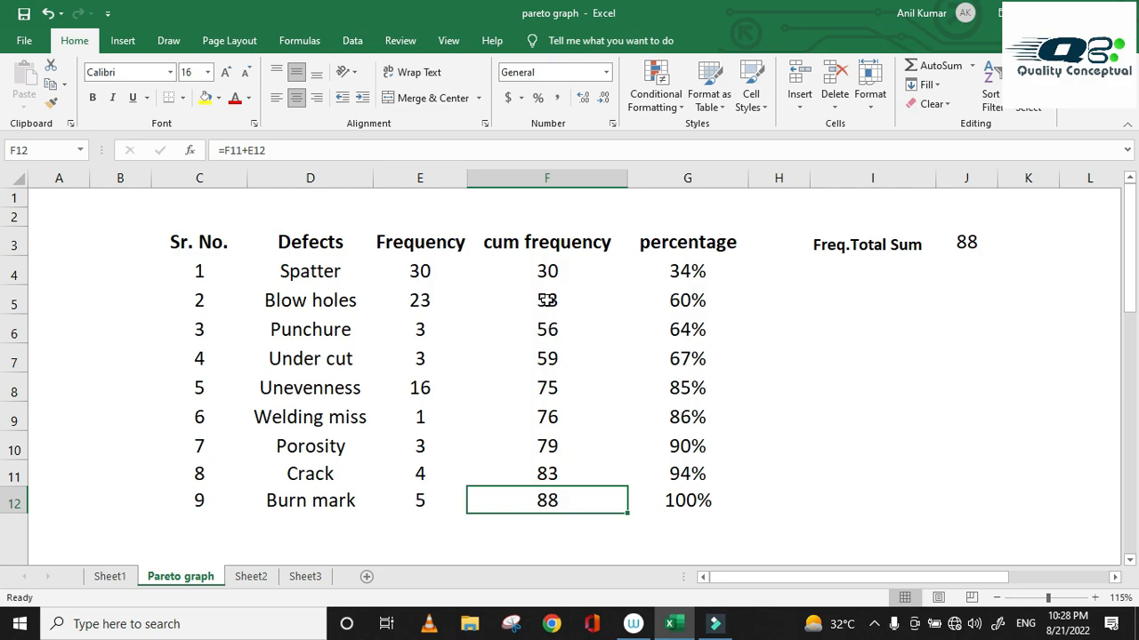
Step: Re-enter the Blow holes cumulative frequency in F5 as =F4+E5
left_click(547, 300)
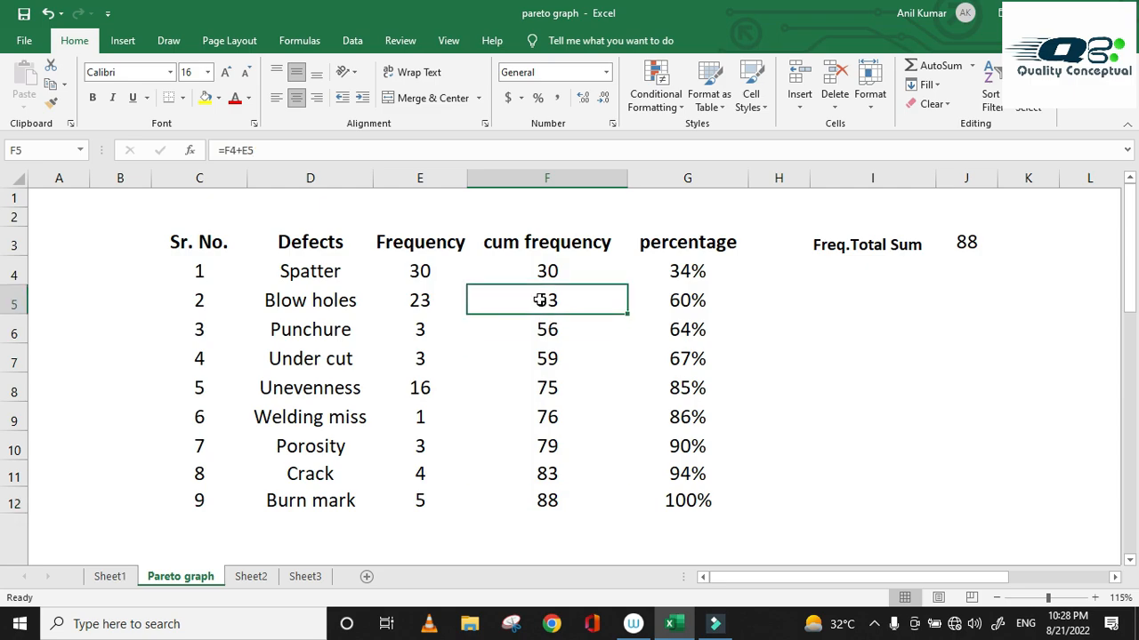
type("=")
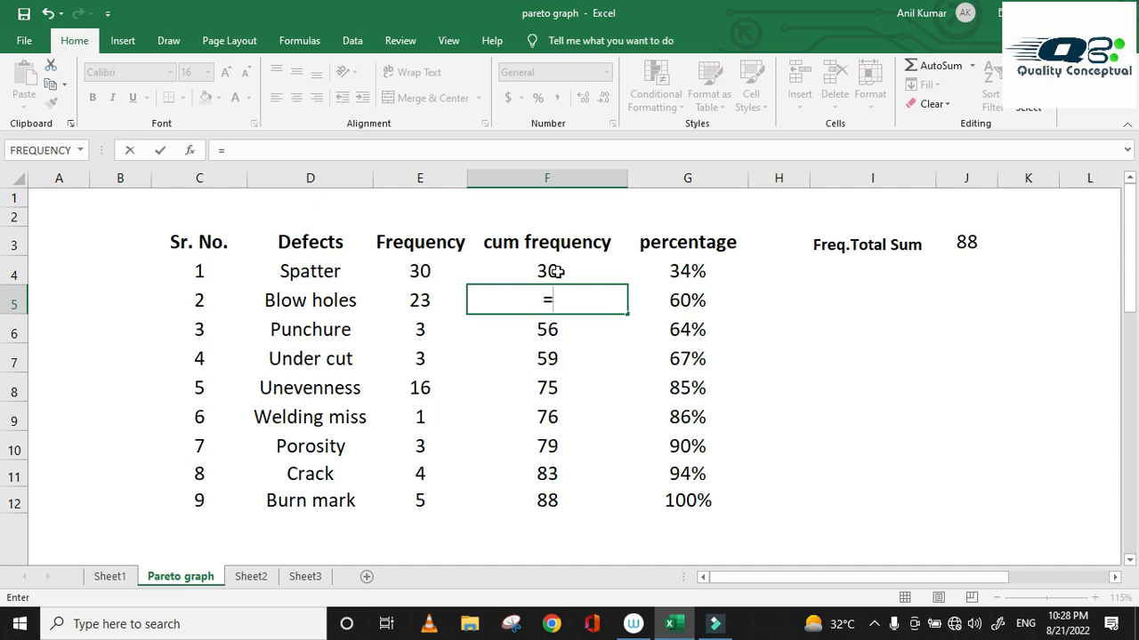
left_click(555, 272)
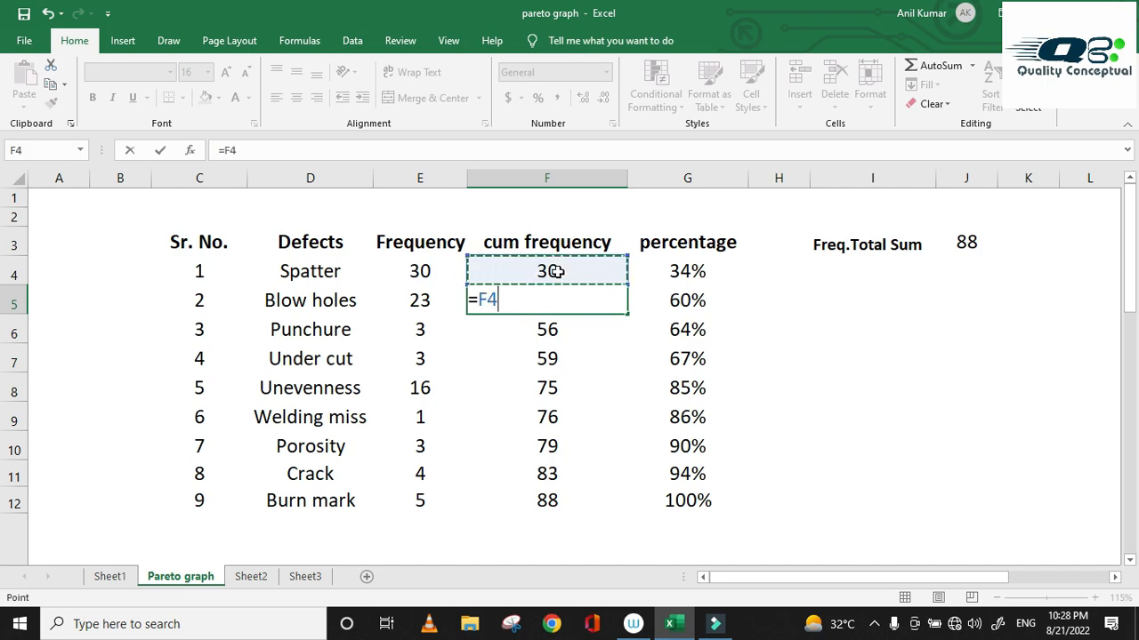
type("+")
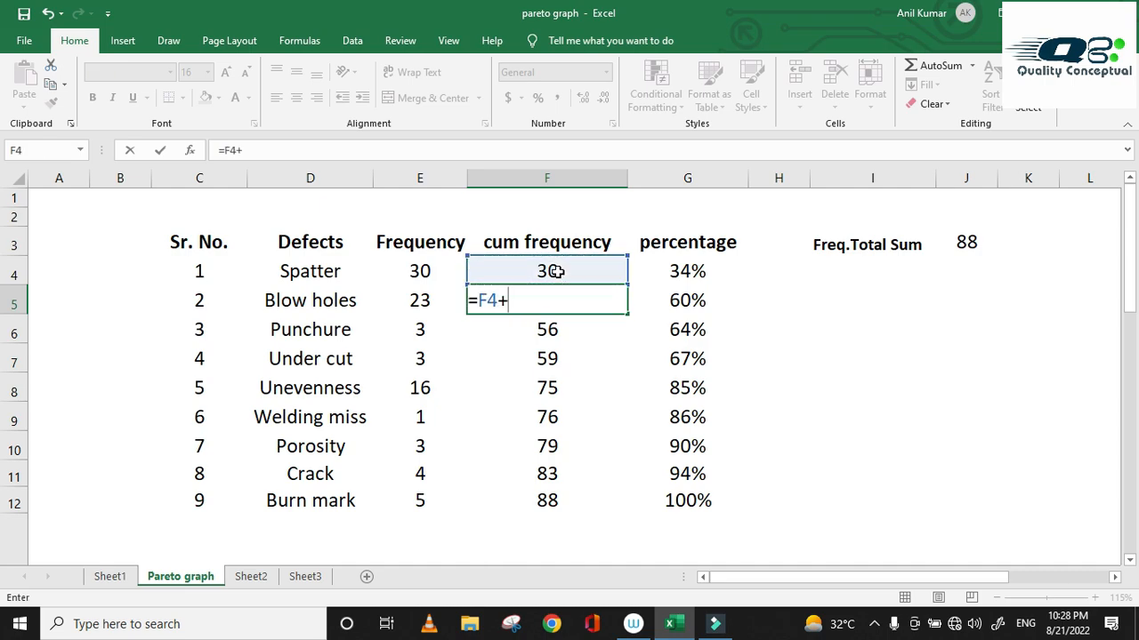
left_click(420, 300)
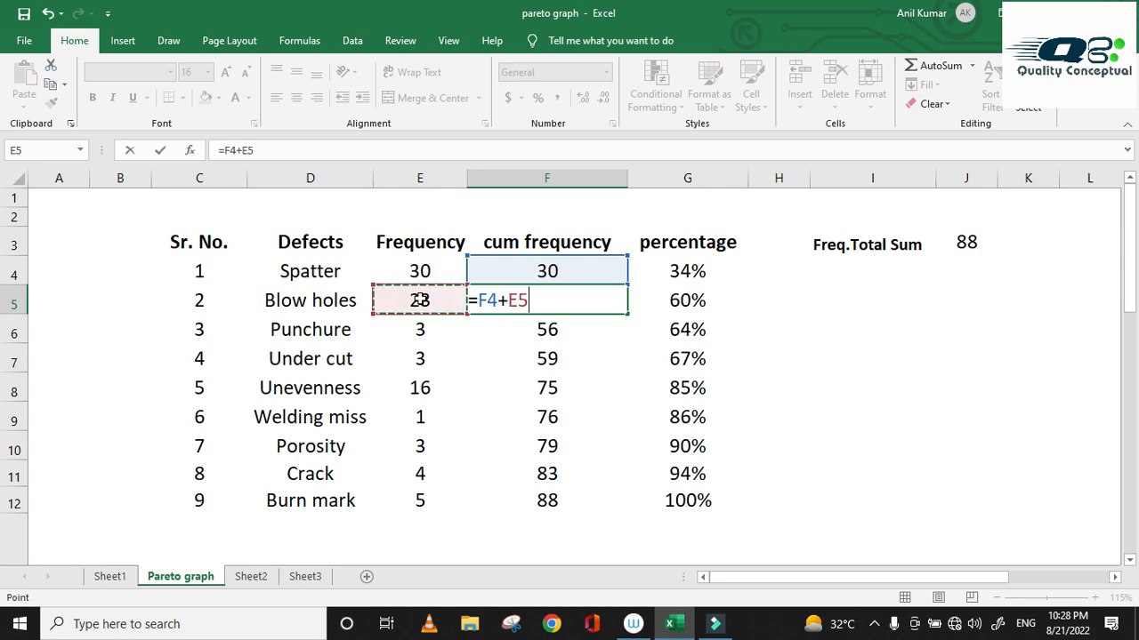
key("Return")
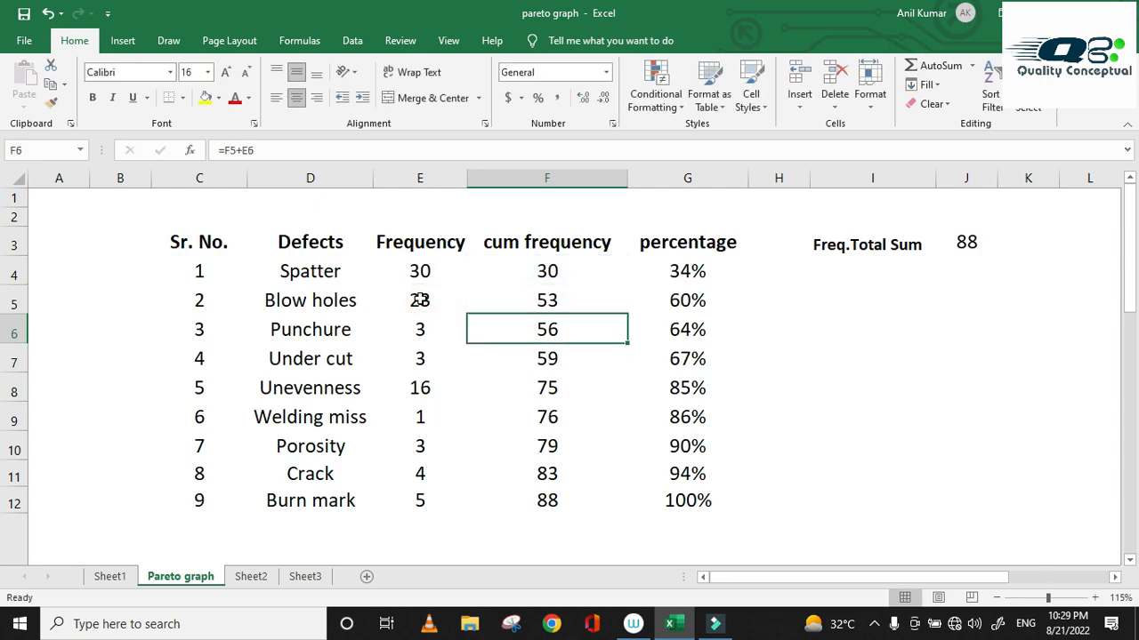
Step: Fill the F5 cumulative frequency formula down to the Burn mark row and check F12 against the frequency total in J3
left_click(547, 296)
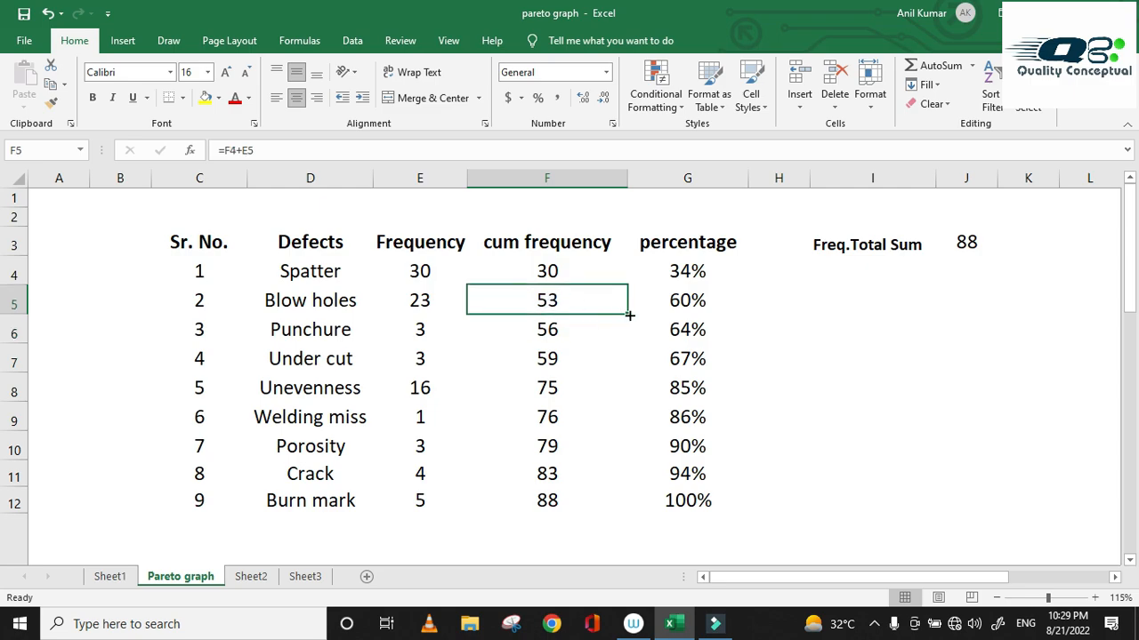
left_click_drag(629, 315, 598, 516)
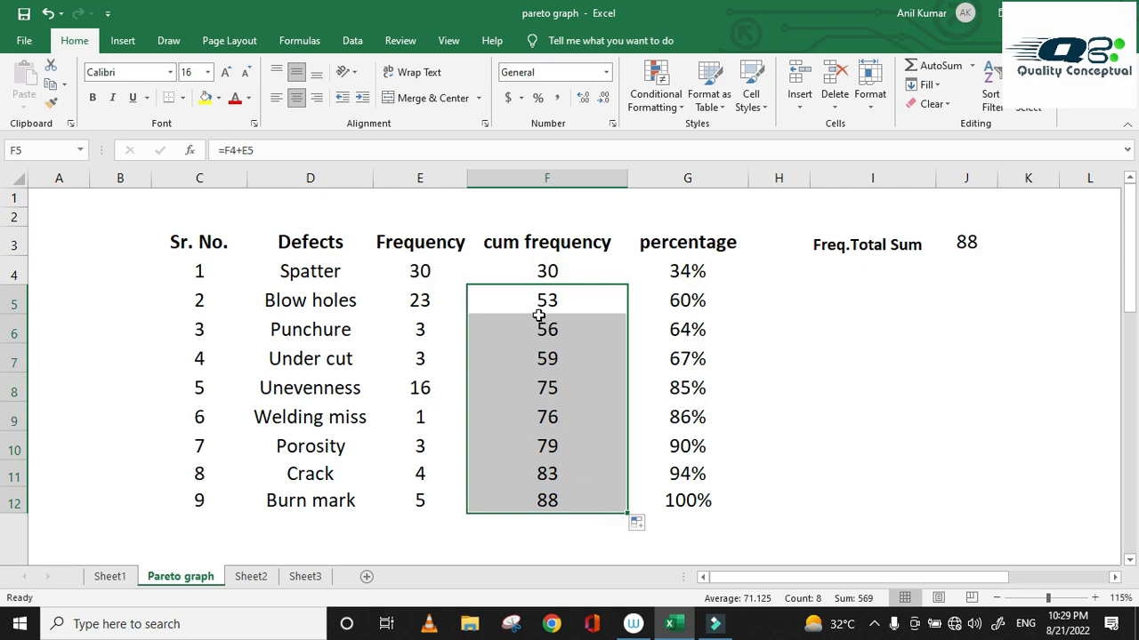
left_click(547, 330)
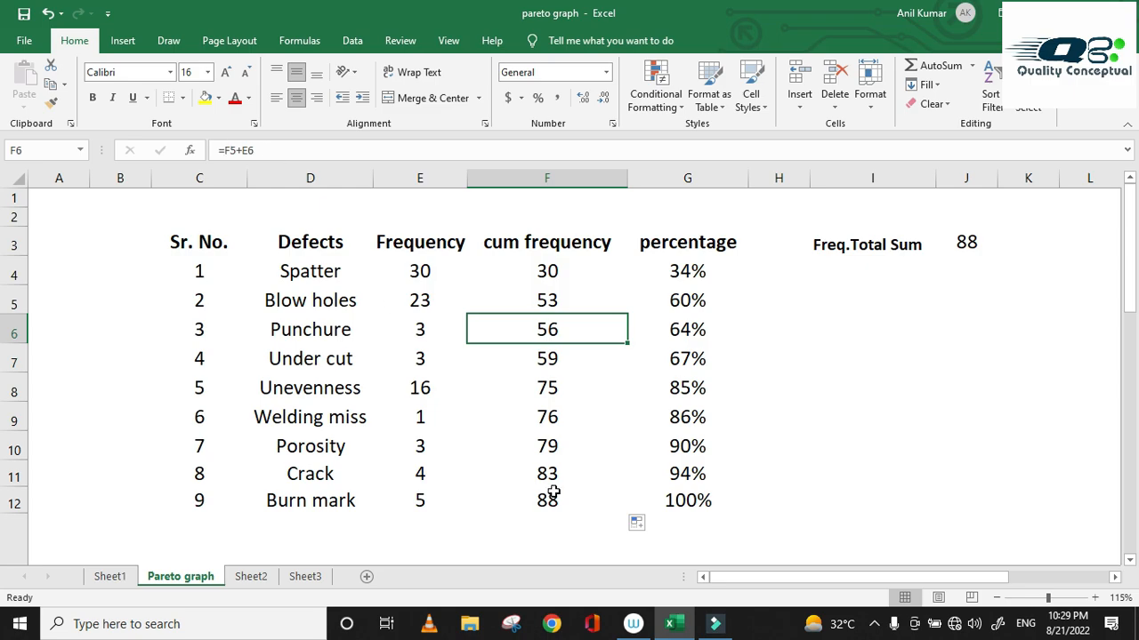
left_click(561, 519)
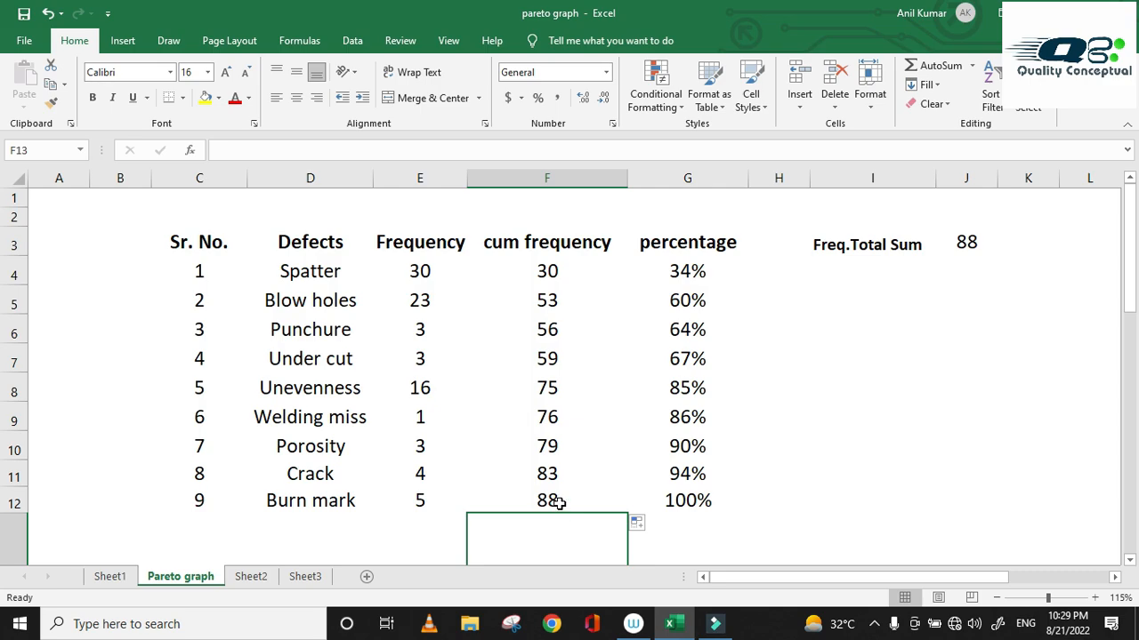
left_click(558, 502)
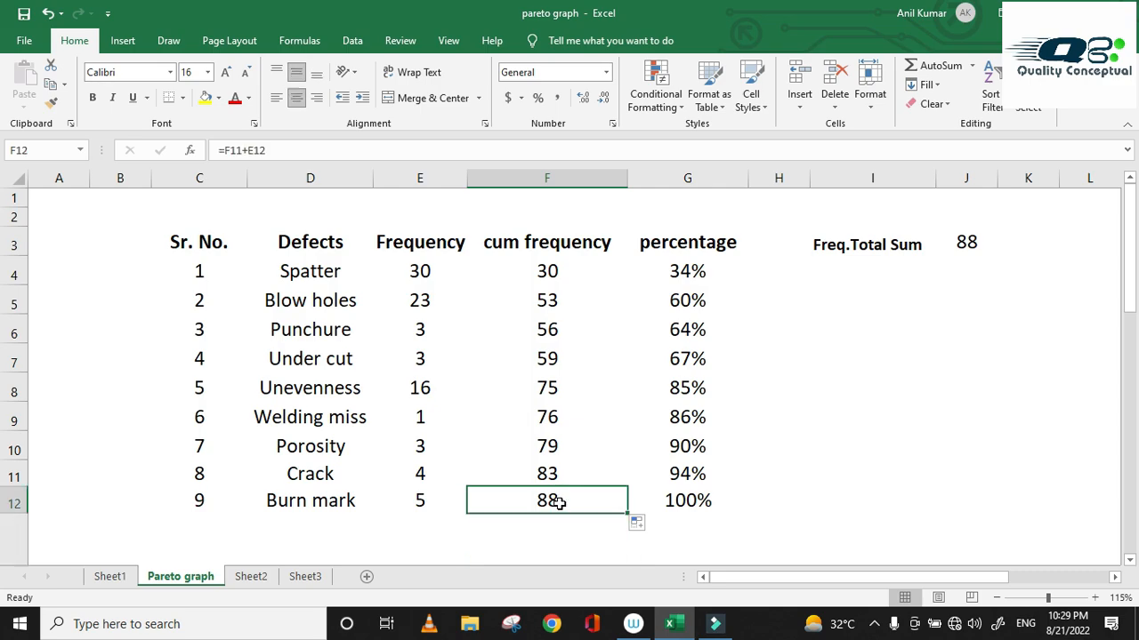
left_click(967, 244)
left_click(549, 501)
Step: Enter a trial percentage formula for Spatter in the empty cell I5 as =F4/$J$3*100
left_click(700, 278)
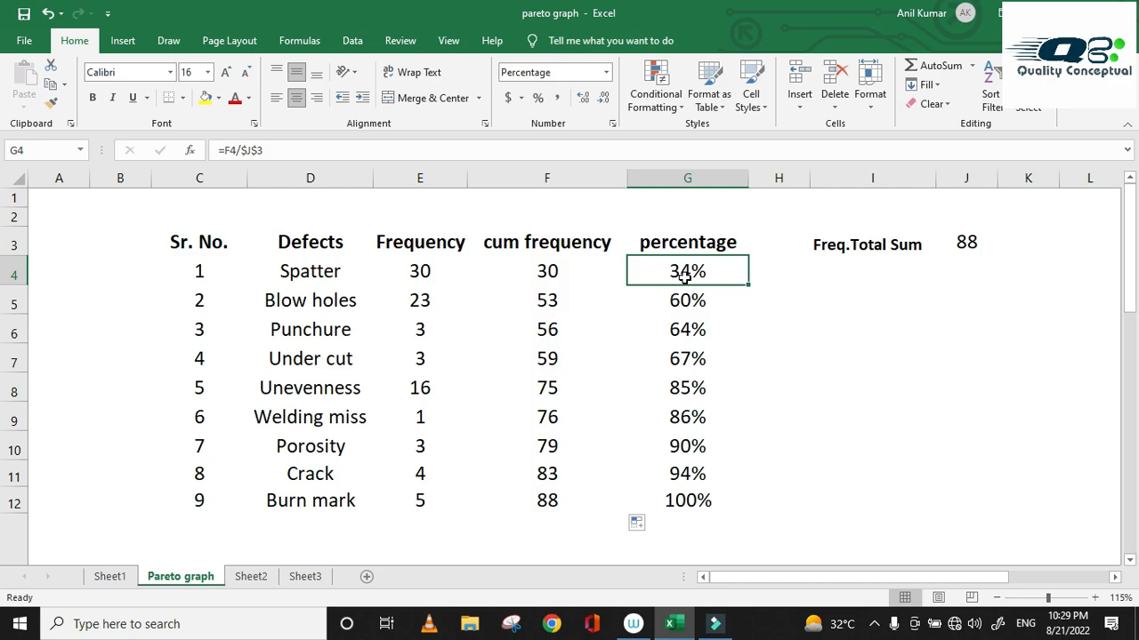
left_click(838, 305)
type("=")
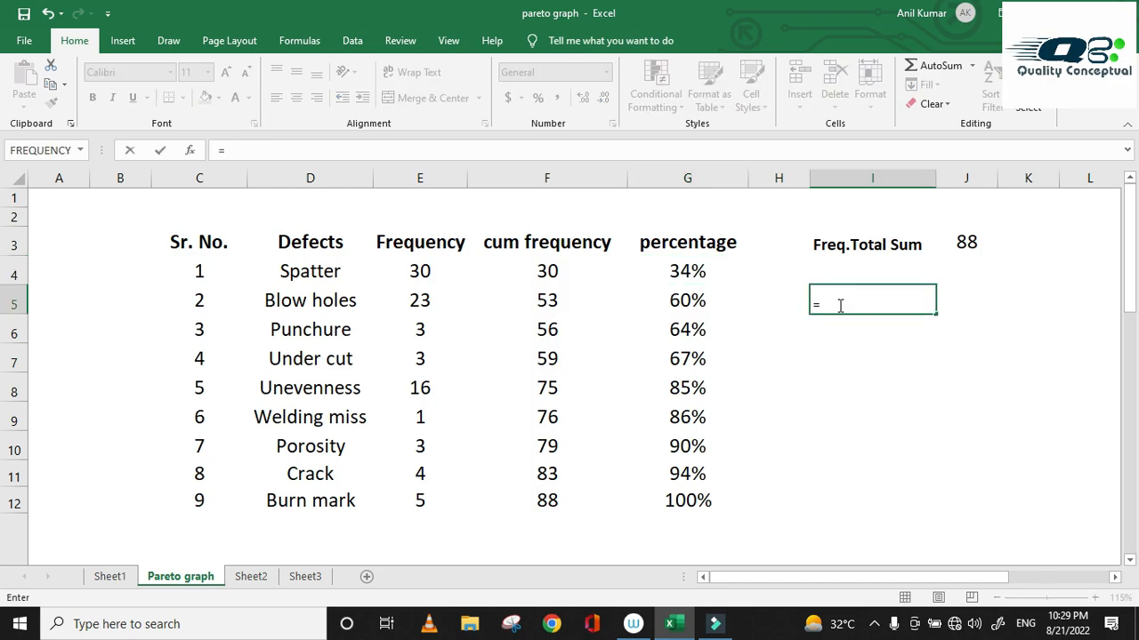
left_click(551, 273)
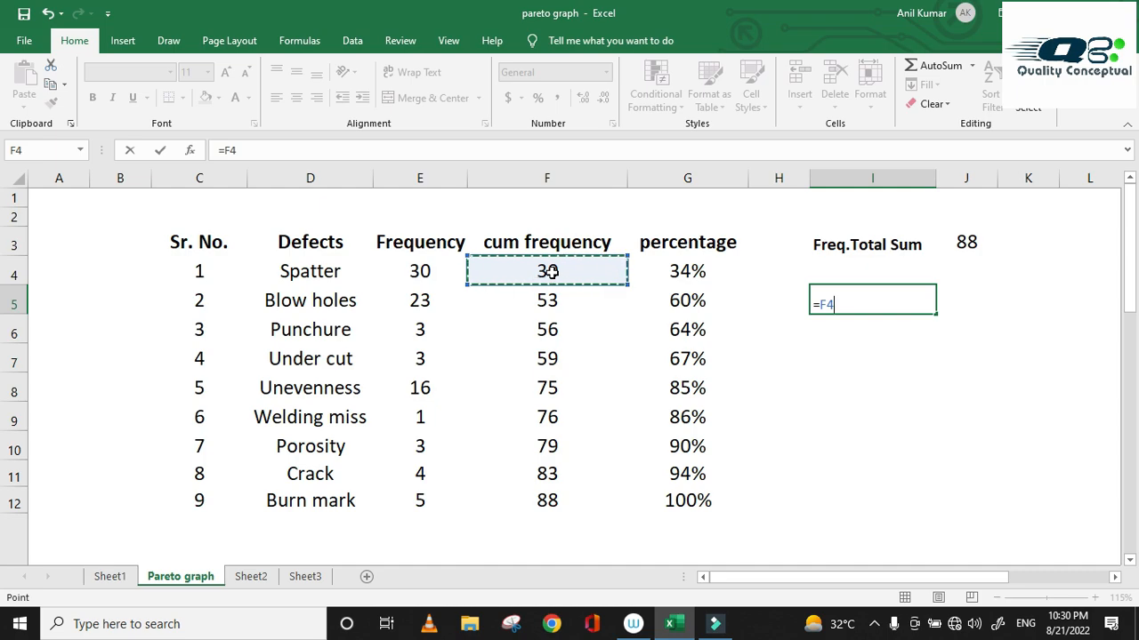
type("/")
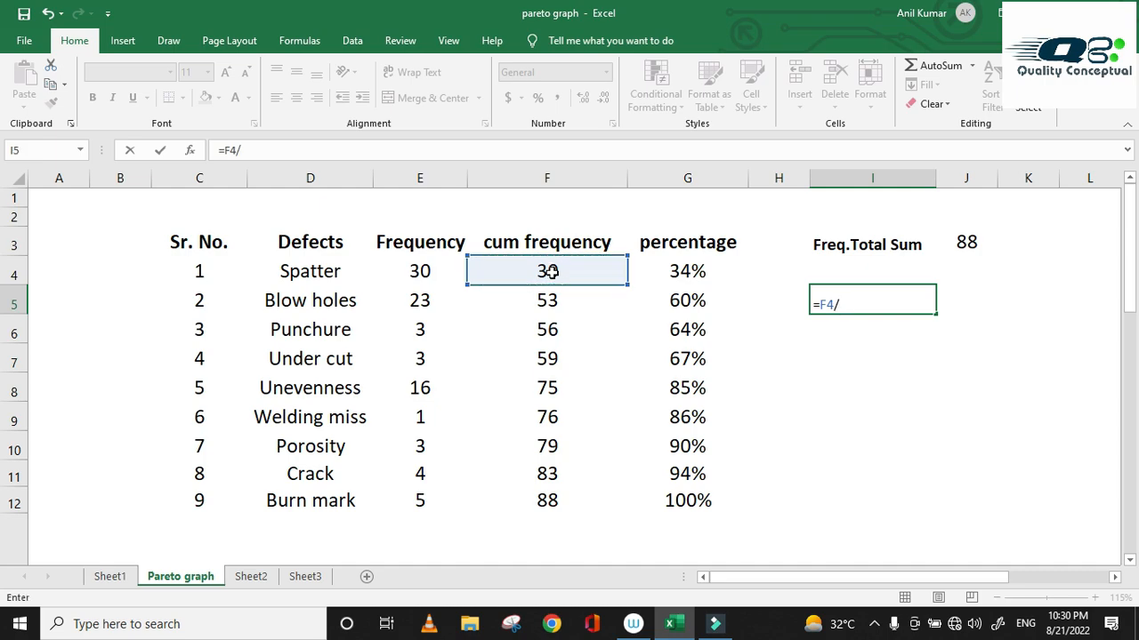
left_click(967, 244)
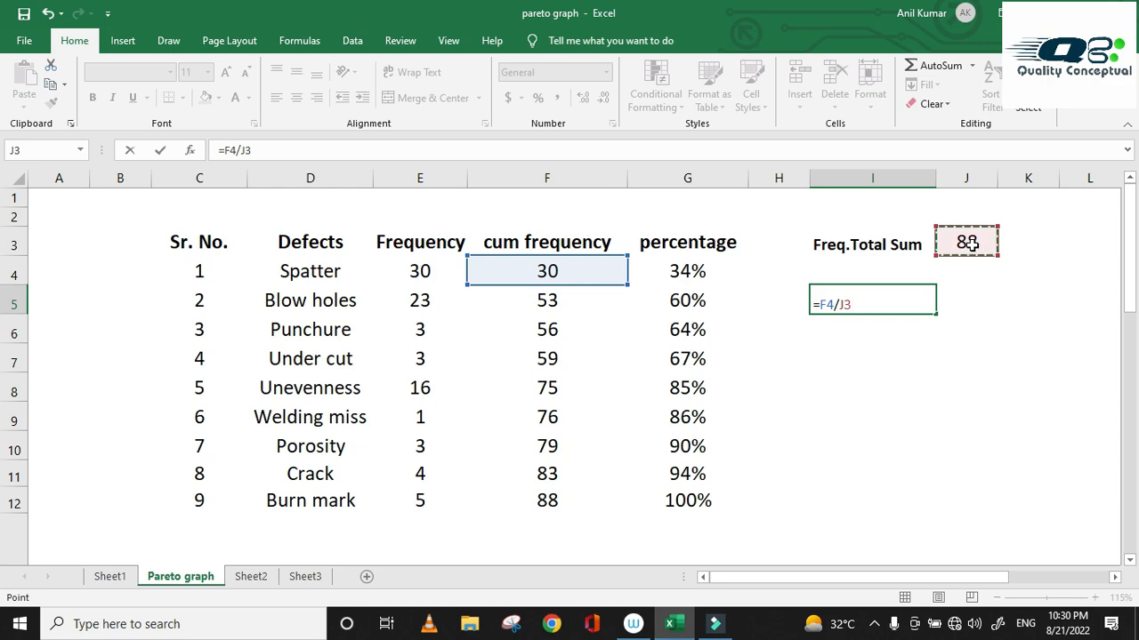
left_click(840, 304)
type("$J")
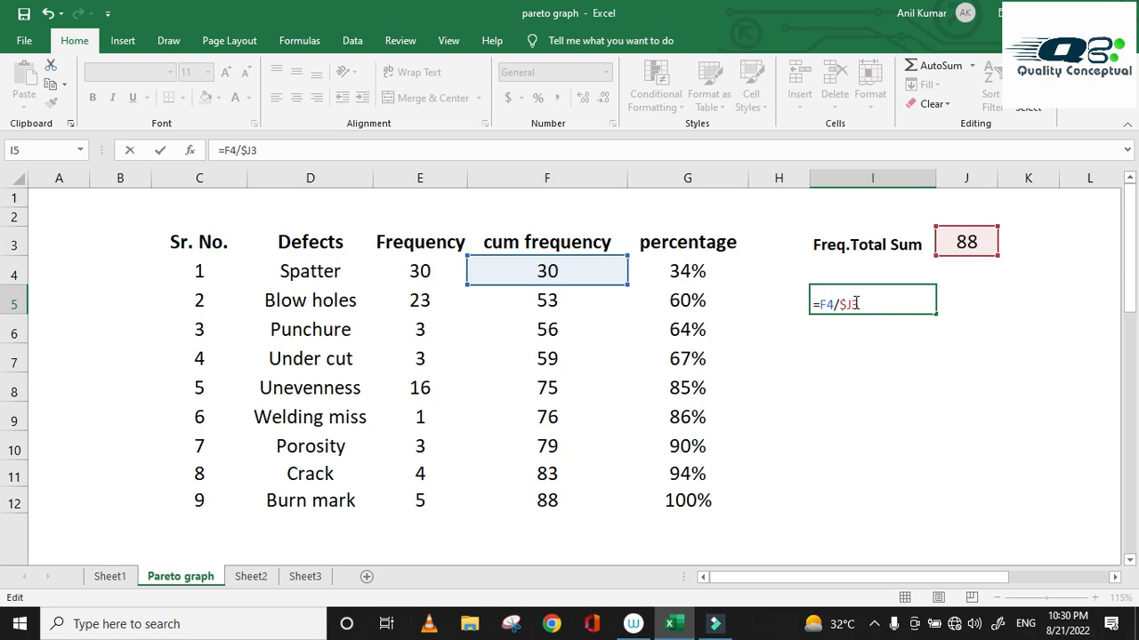
type("$3*")
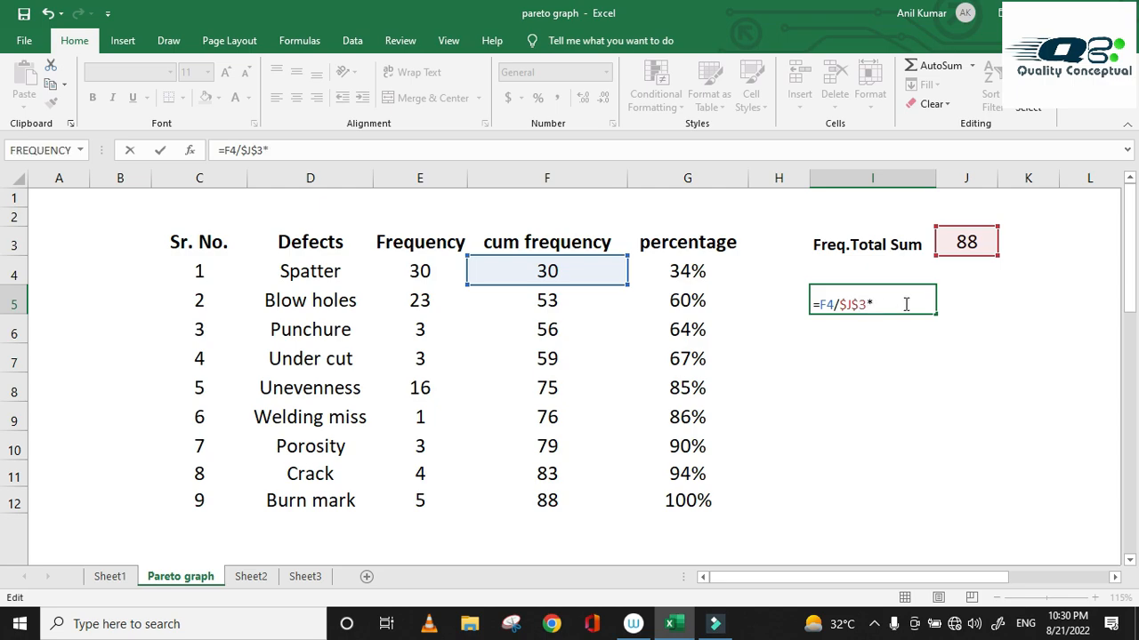
type("100")
key("Return")
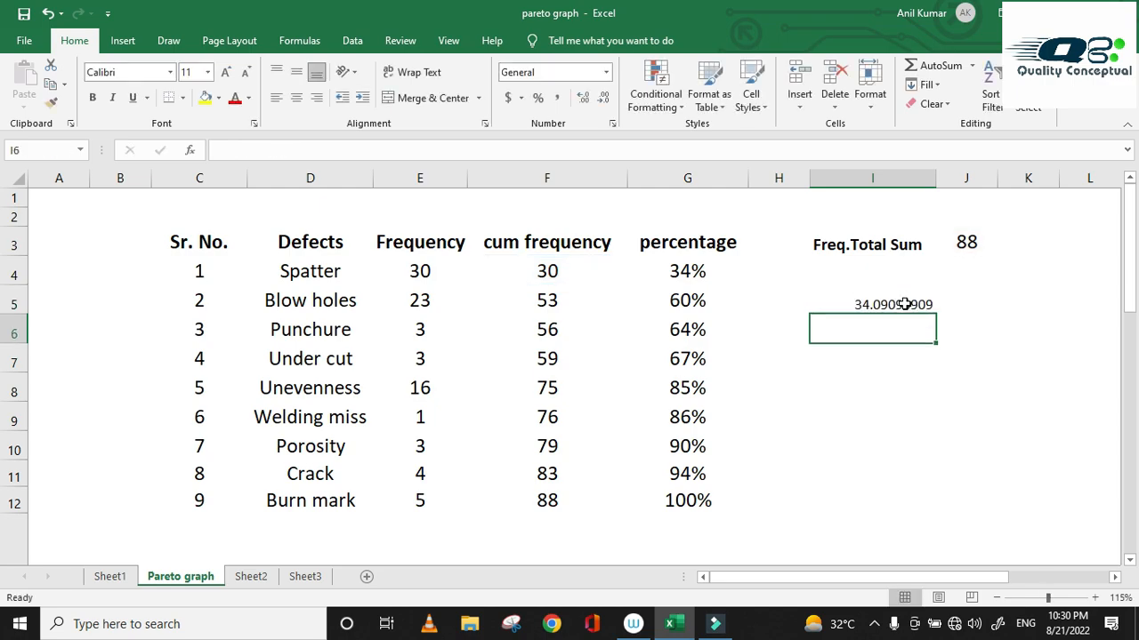
Step: Reduce the displayed decimals of the trial percentage in I5 to a whole number
left_click(904, 304)
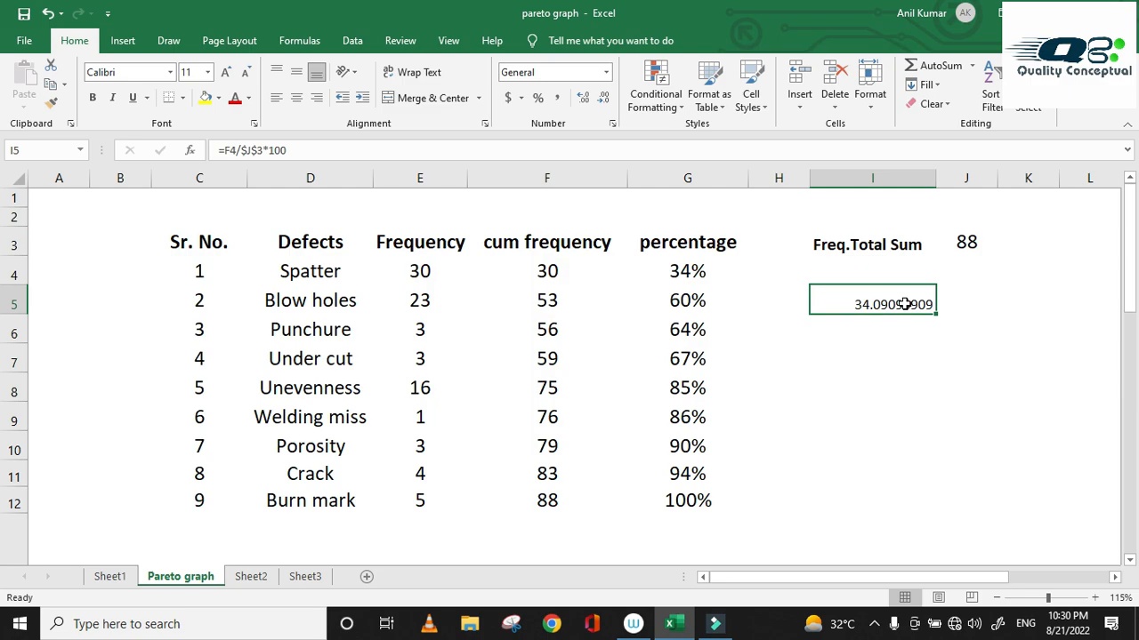
left_click(587, 97)
left_click(587, 97)
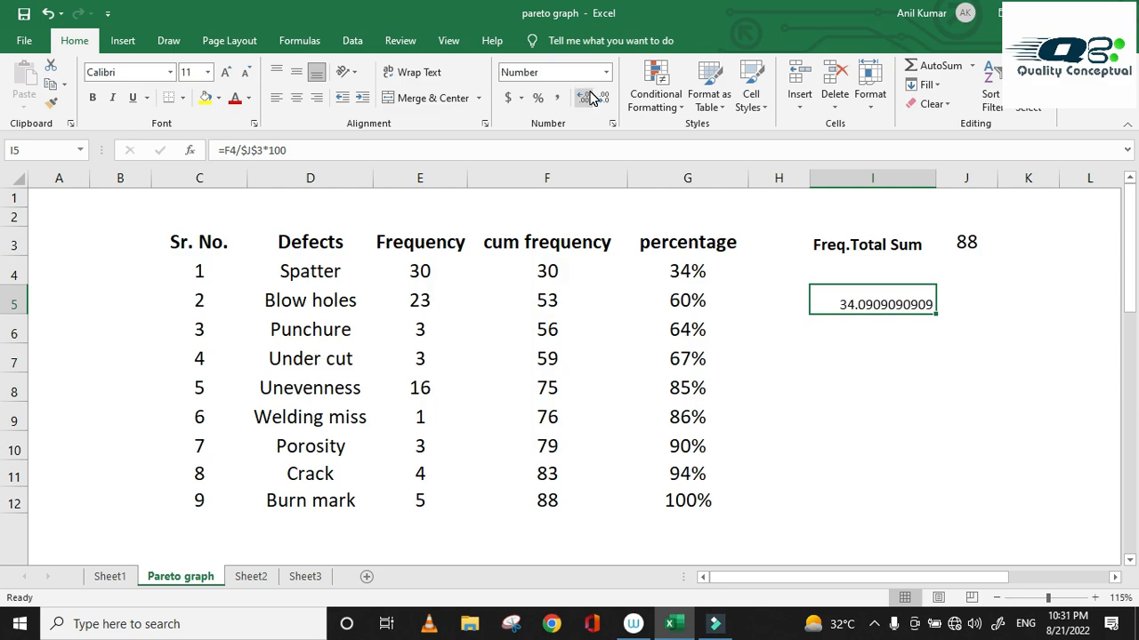
left_click(603, 100)
left_click(603, 99)
left_click(603, 100)
left_click(603, 100)
left_click(603, 100)
left_click(603, 100)
left_click(603, 100)
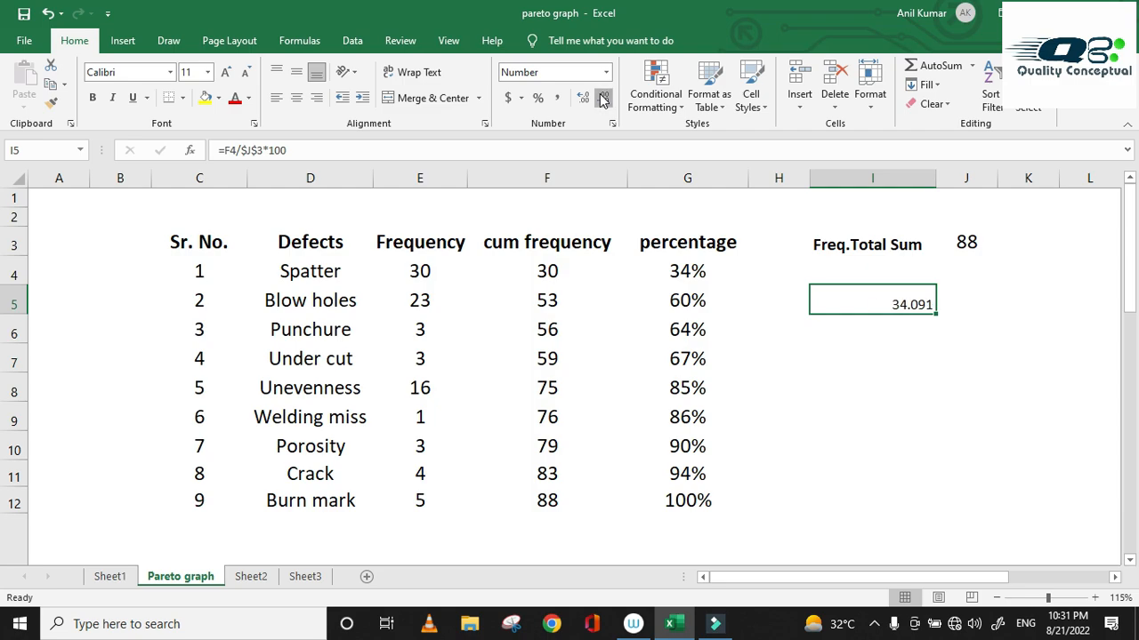
left_click(603, 100)
left_click(603, 99)
left_click(604, 99)
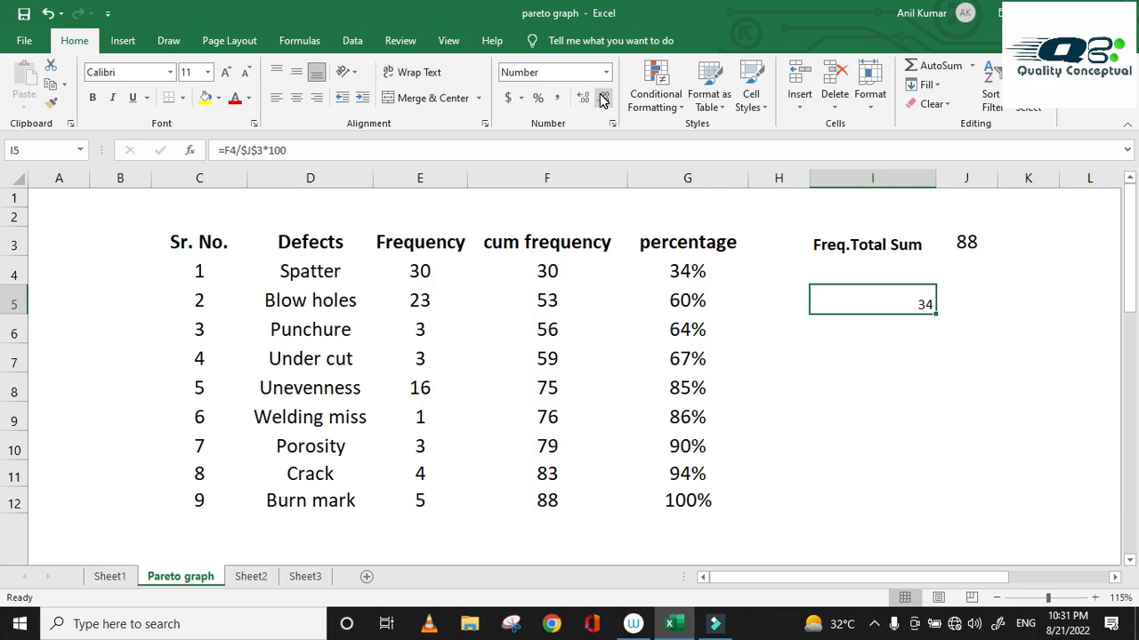
Step: Clear the trial percentage formula from I5
left_click(849, 492)
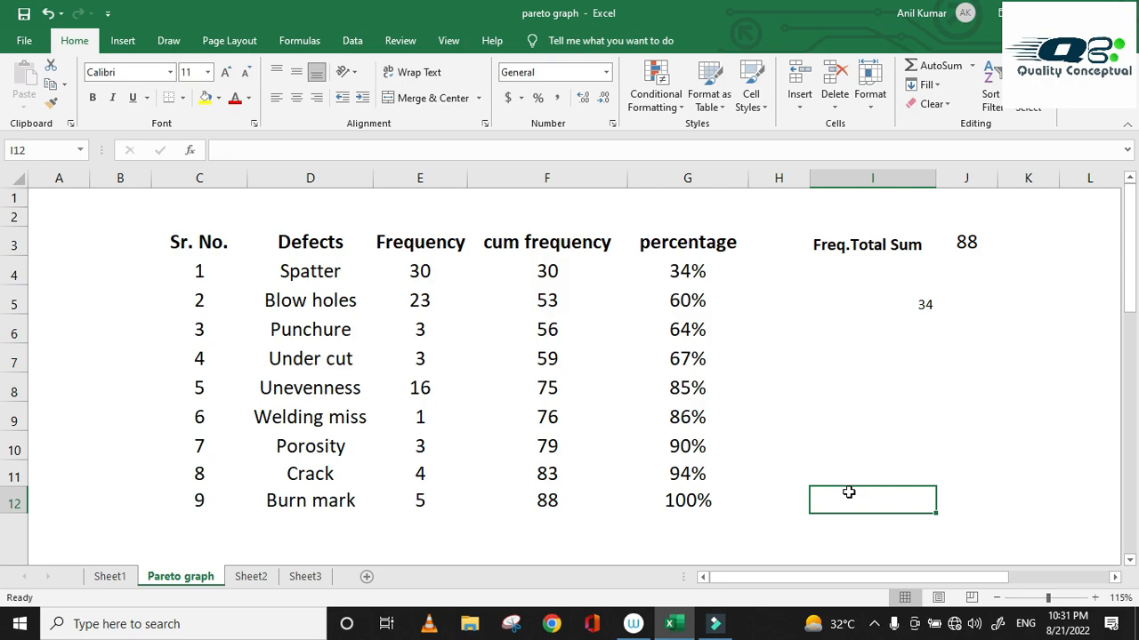
left_click(924, 306)
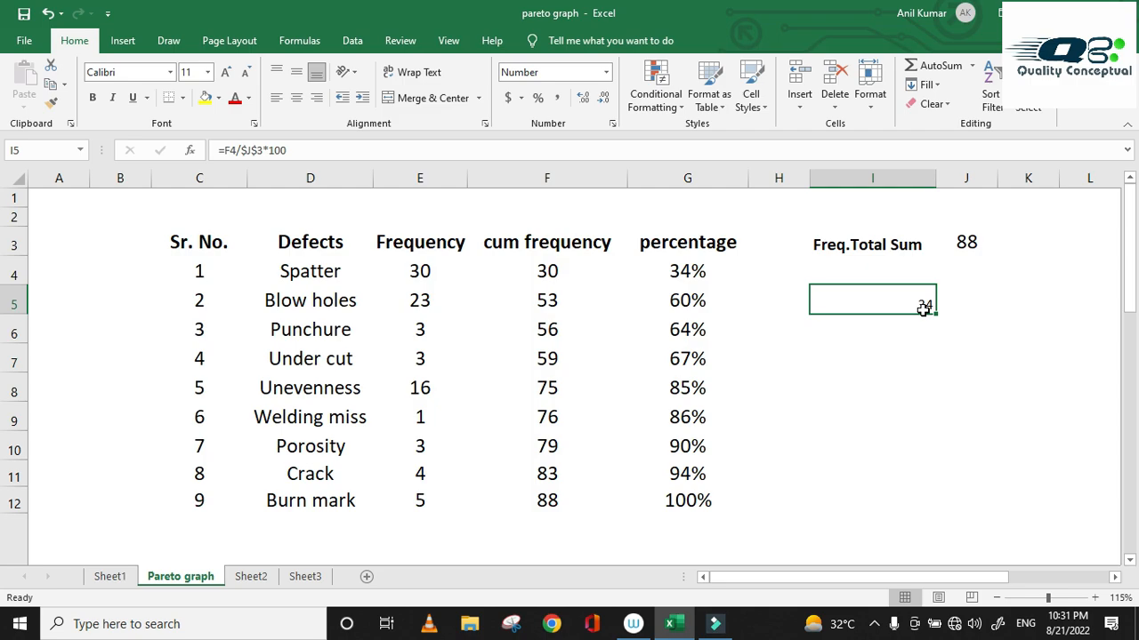
key("Delete")
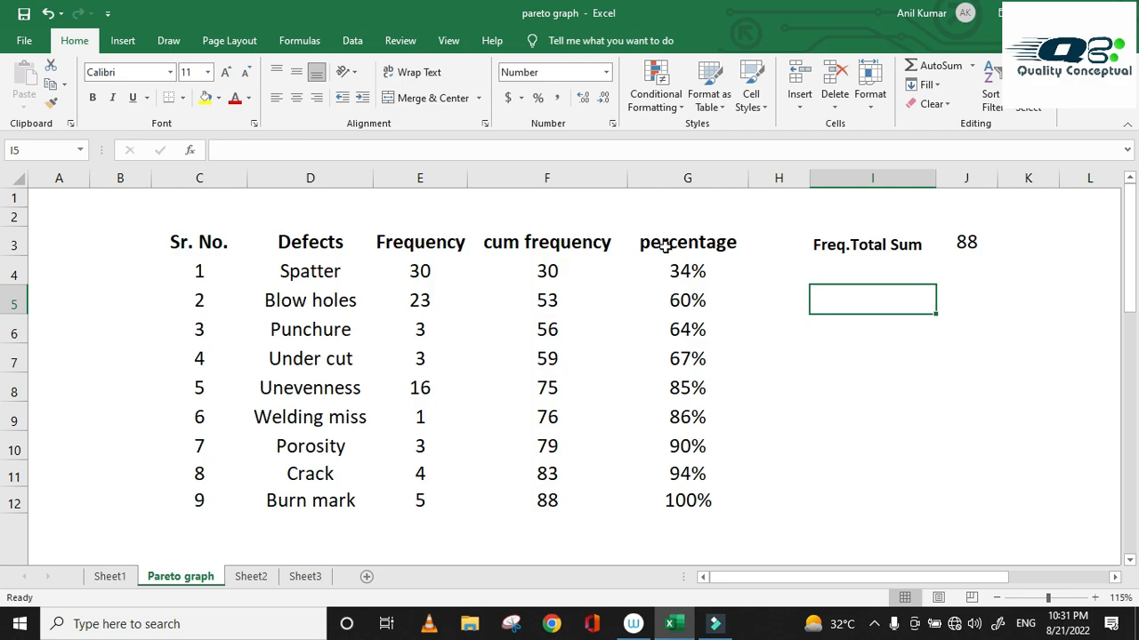
Step: Check the cells used by the Spatter percentage formula, F4 and J3, and fill G4 down through G12
left_click(680, 273)
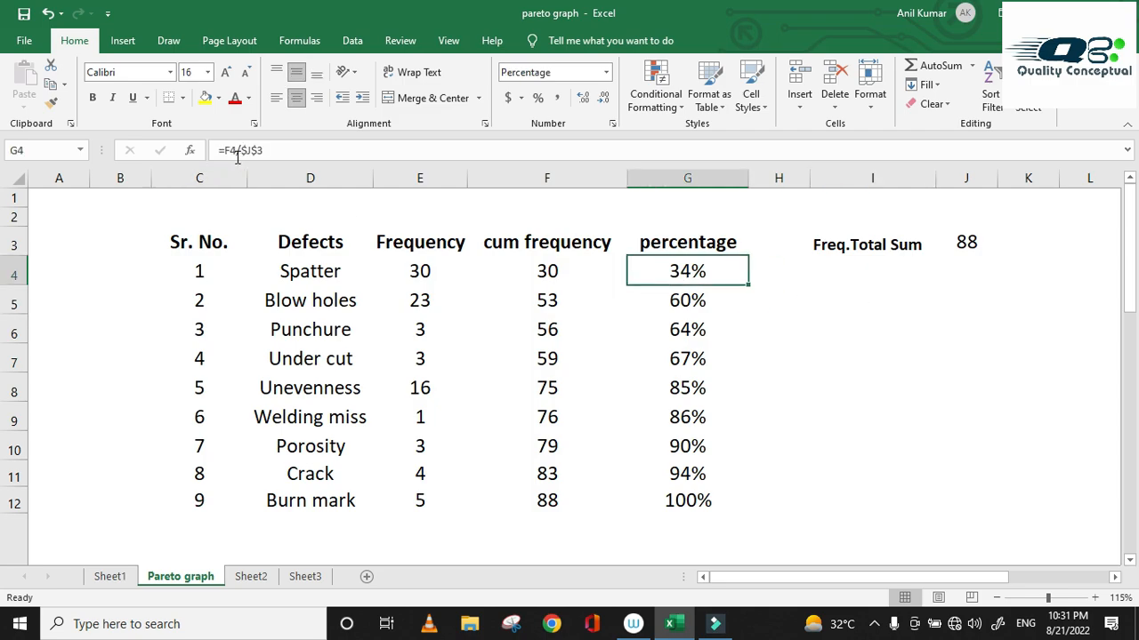
left_click(562, 271)
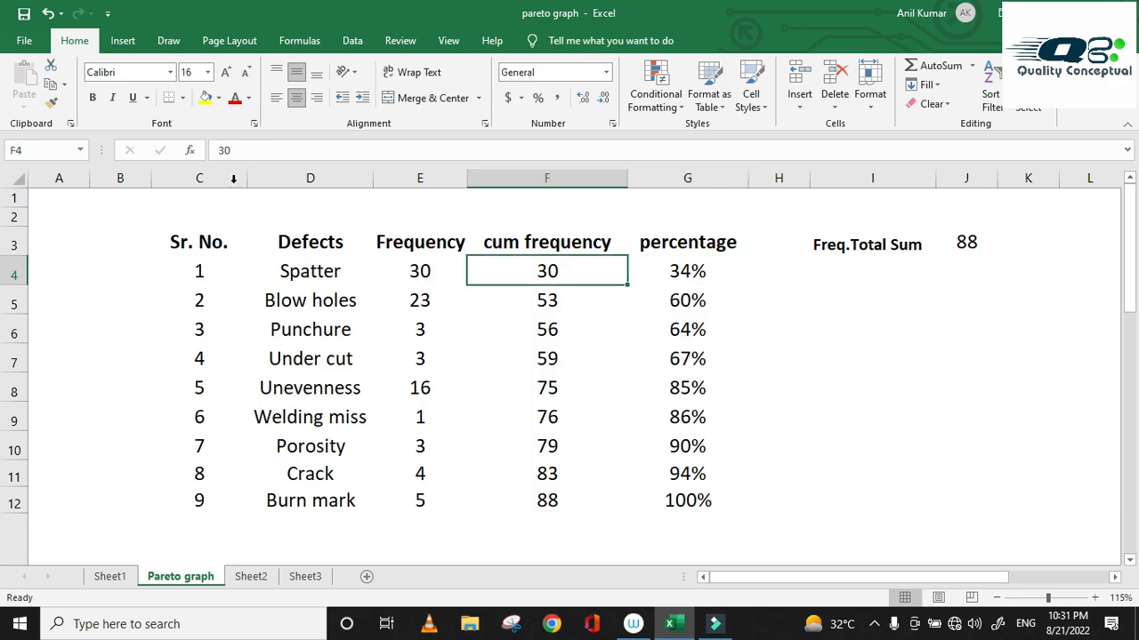
left_click(681, 272)
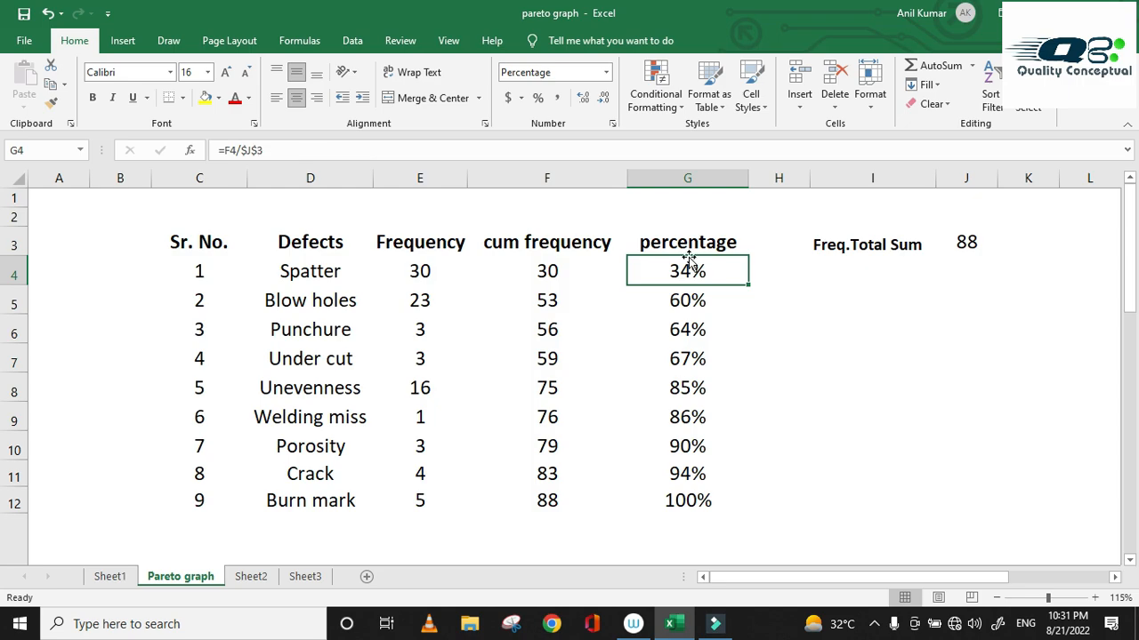
left_click(967, 241)
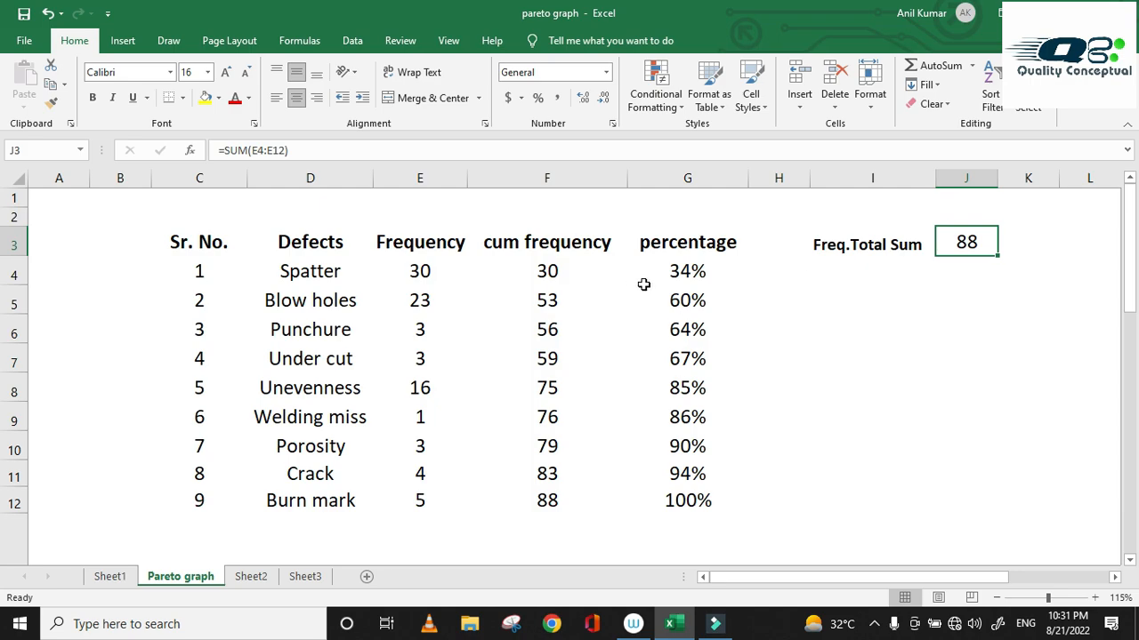
left_click(687, 271)
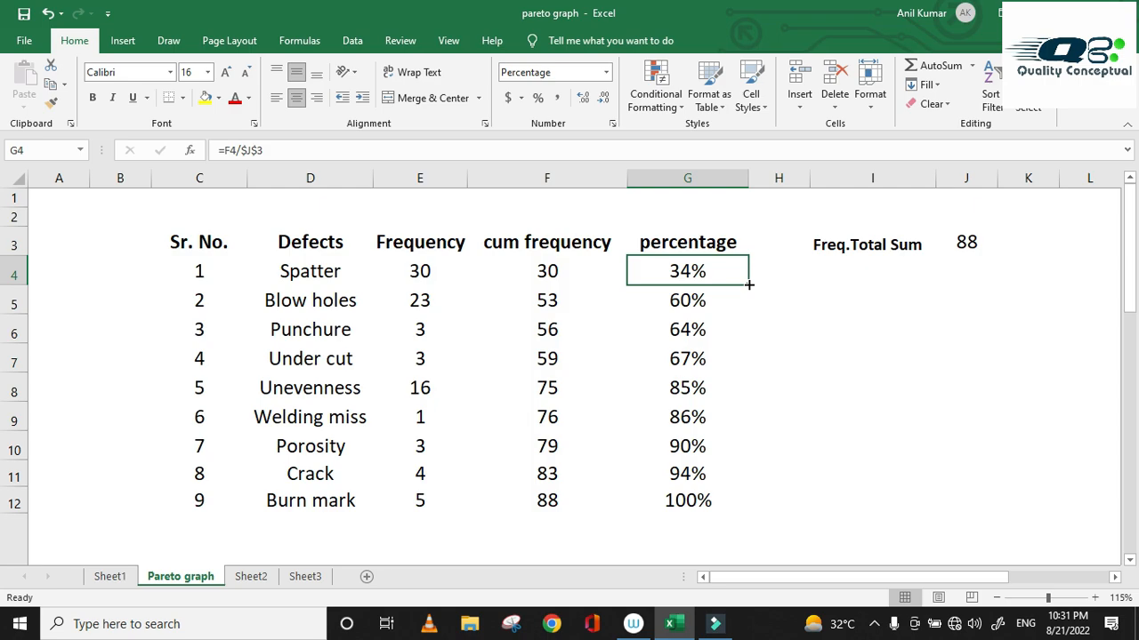
left_click_drag(749, 285, 702, 534)
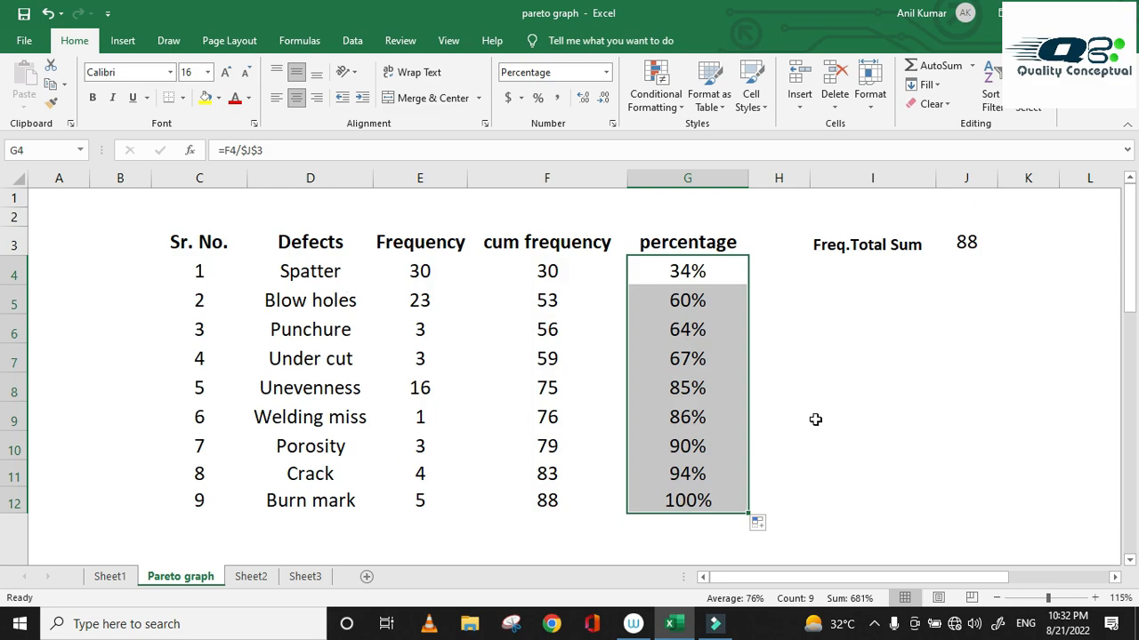
left_click(811, 391)
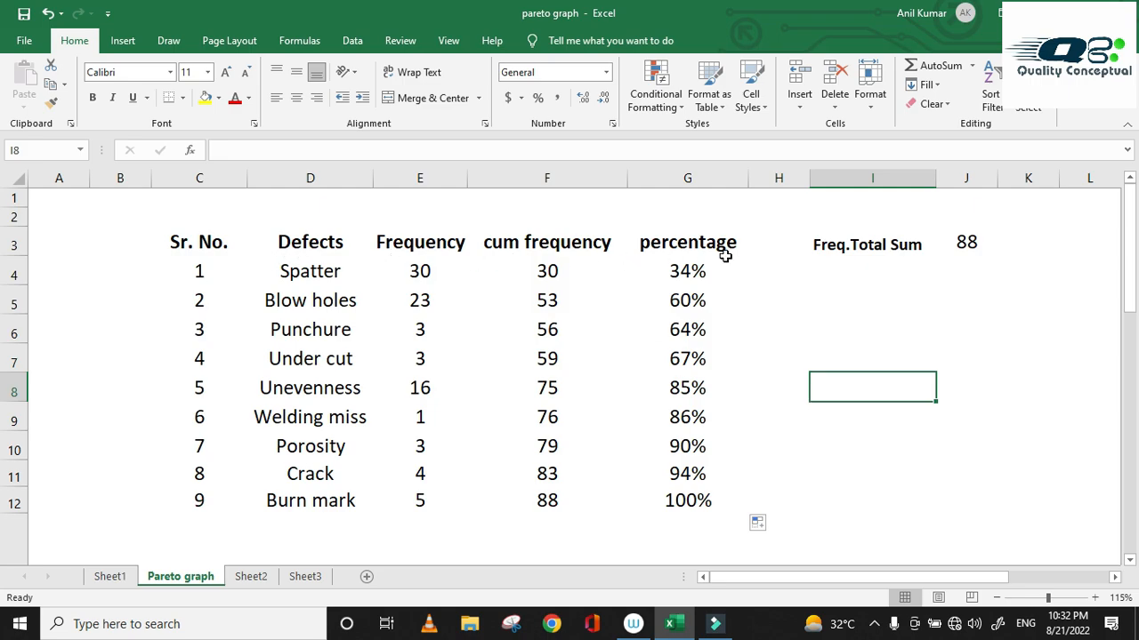
left_click(805, 318)
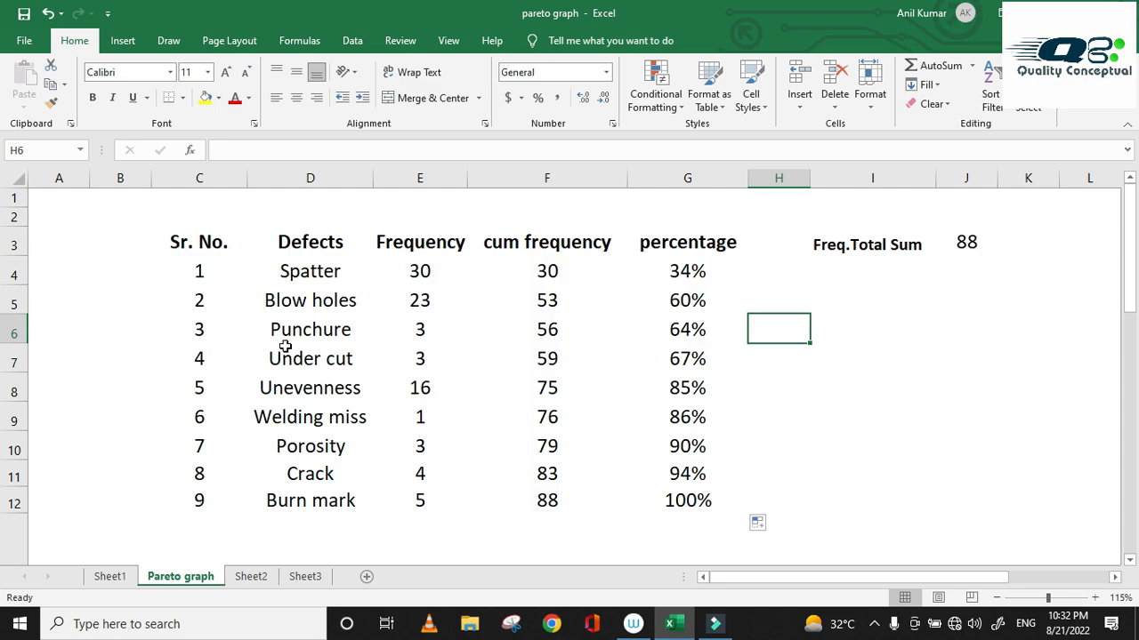
Step: Add filters to the table's header row, starting from the Sr. No. heading in C3
left_click(218, 245)
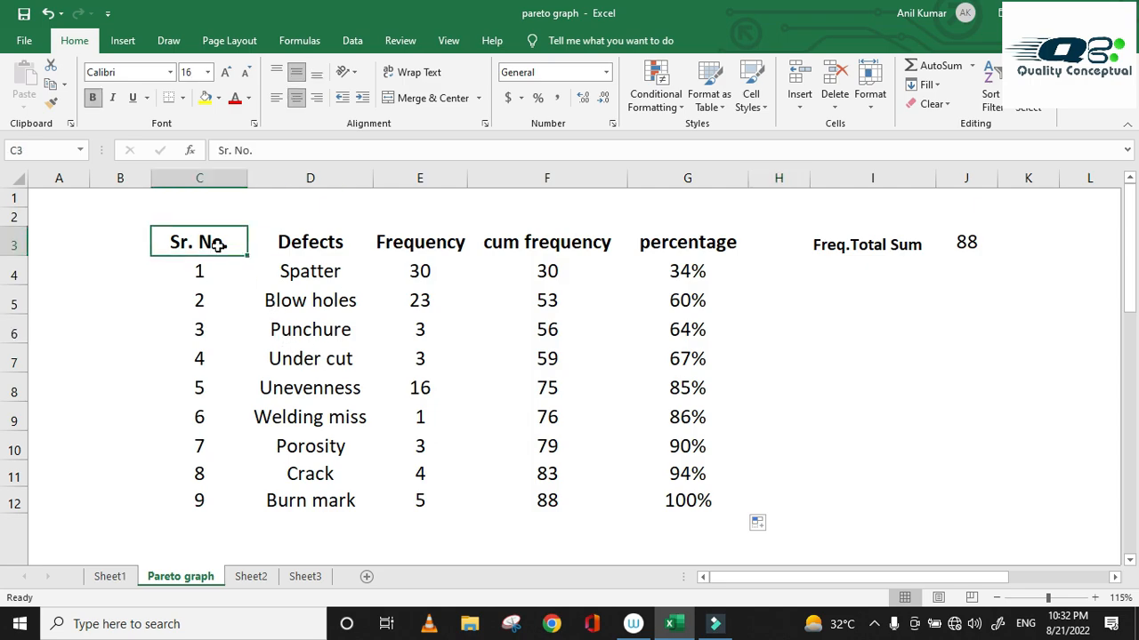
left_click(993, 100)
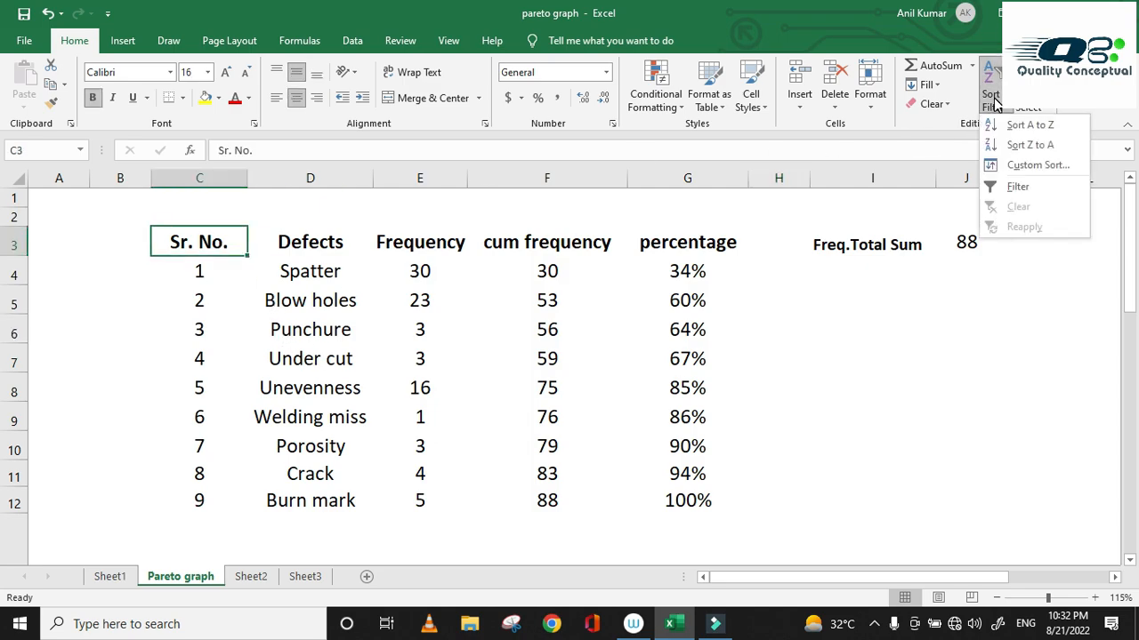
left_click(224, 253)
left_click(993, 98)
left_click(1014, 187)
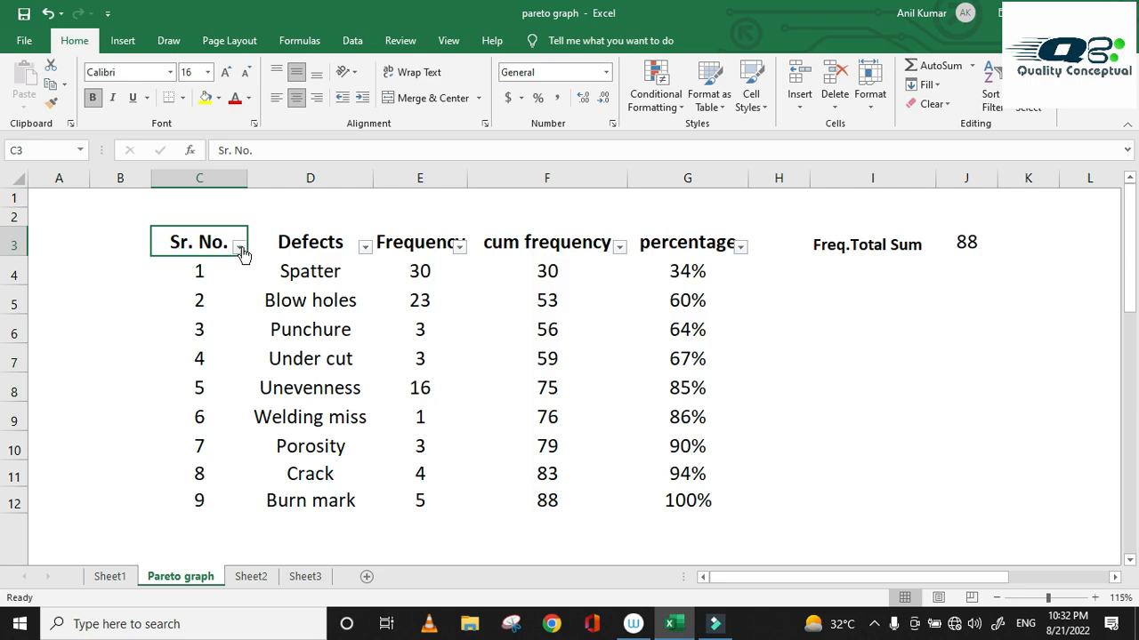
Step: Sort the defects table by Frequency from largest to smallest
left_click(459, 245)
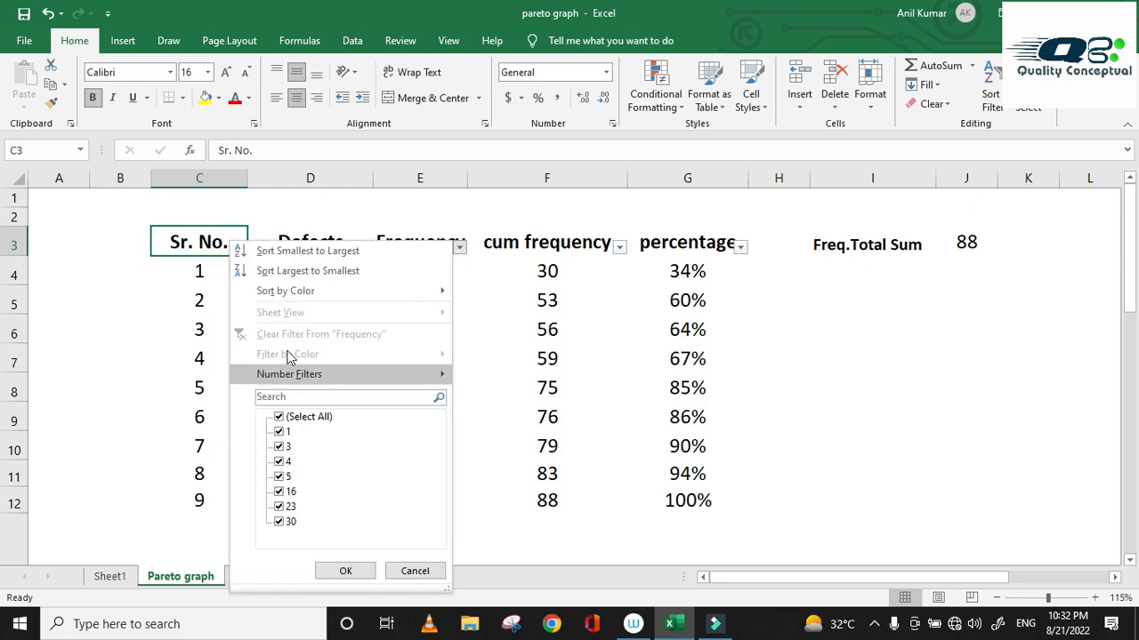
left_click(286, 281)
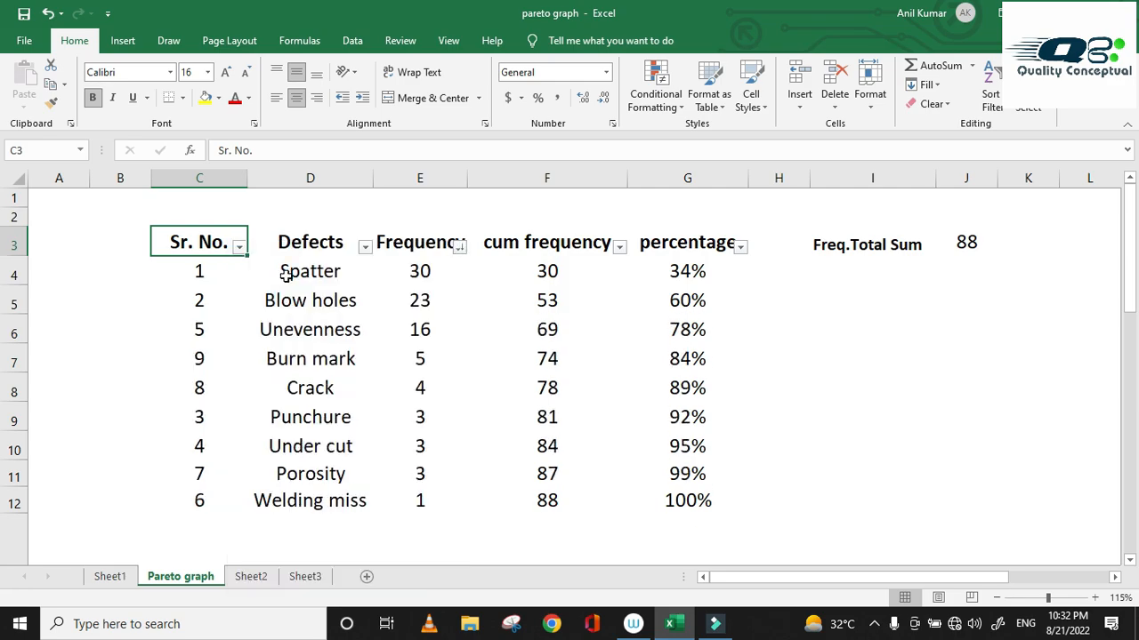
left_click(902, 425)
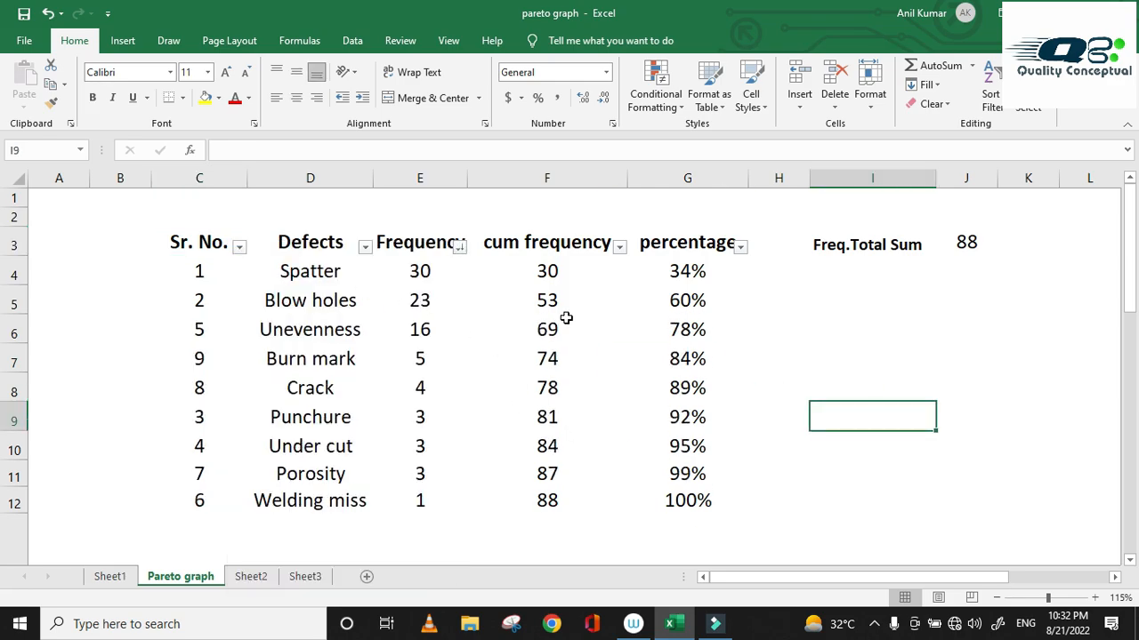
left_click(427, 270)
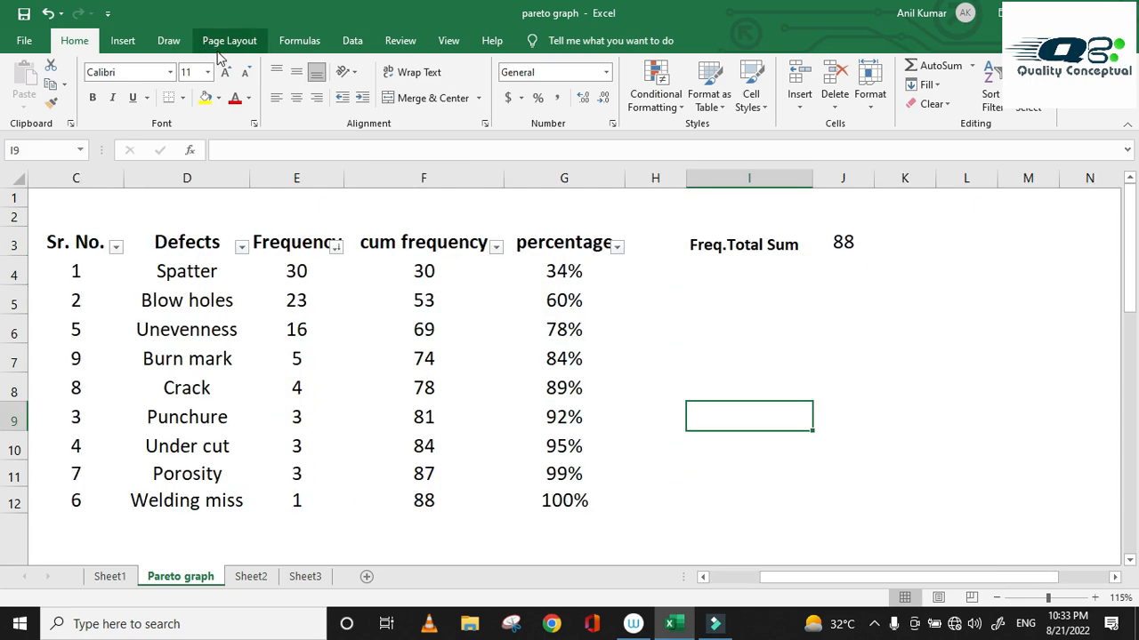
Step: Insert an empty 2-D clustered column chart and move it beside the table, below the Freq.Total Sum cells
left_click(133, 45)
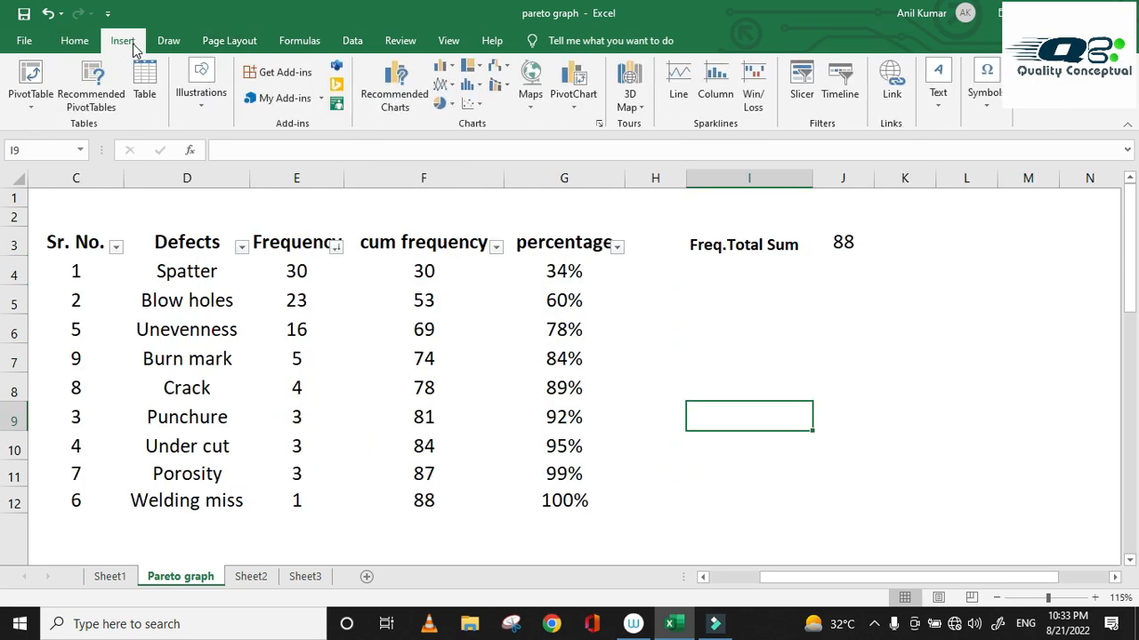
left_click(443, 67)
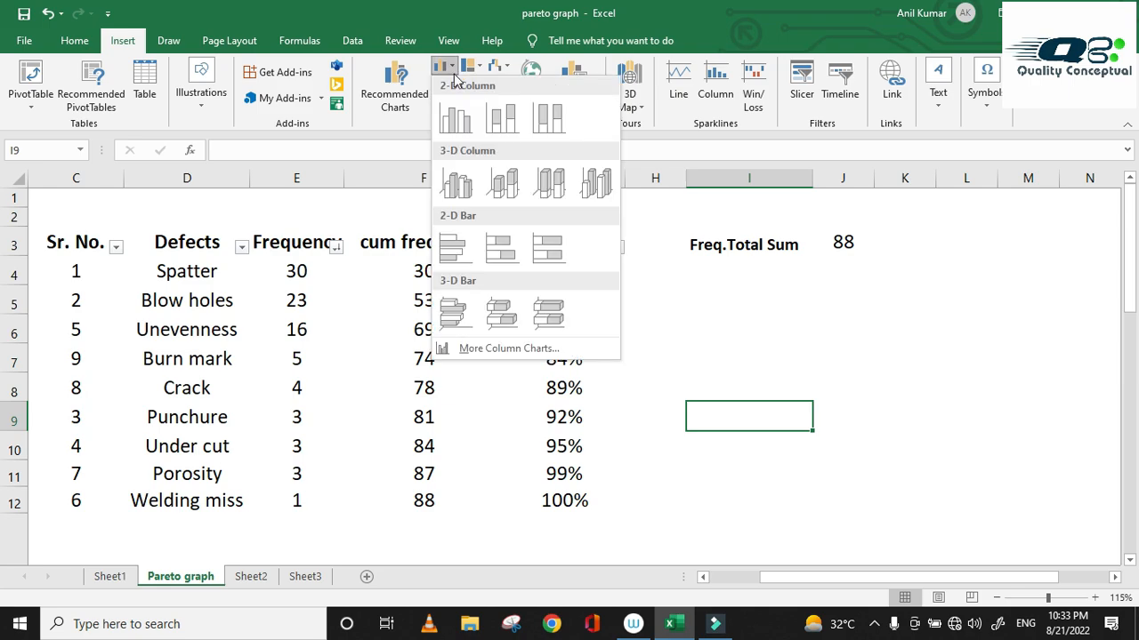
left_click(458, 119)
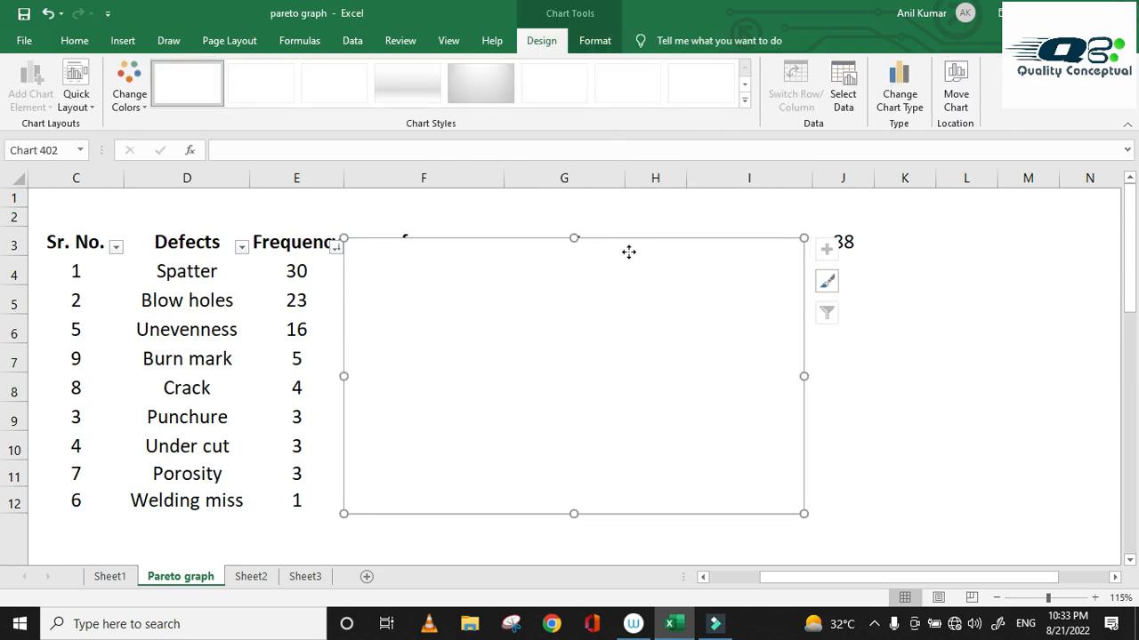
left_click_drag(628, 252, 927, 274)
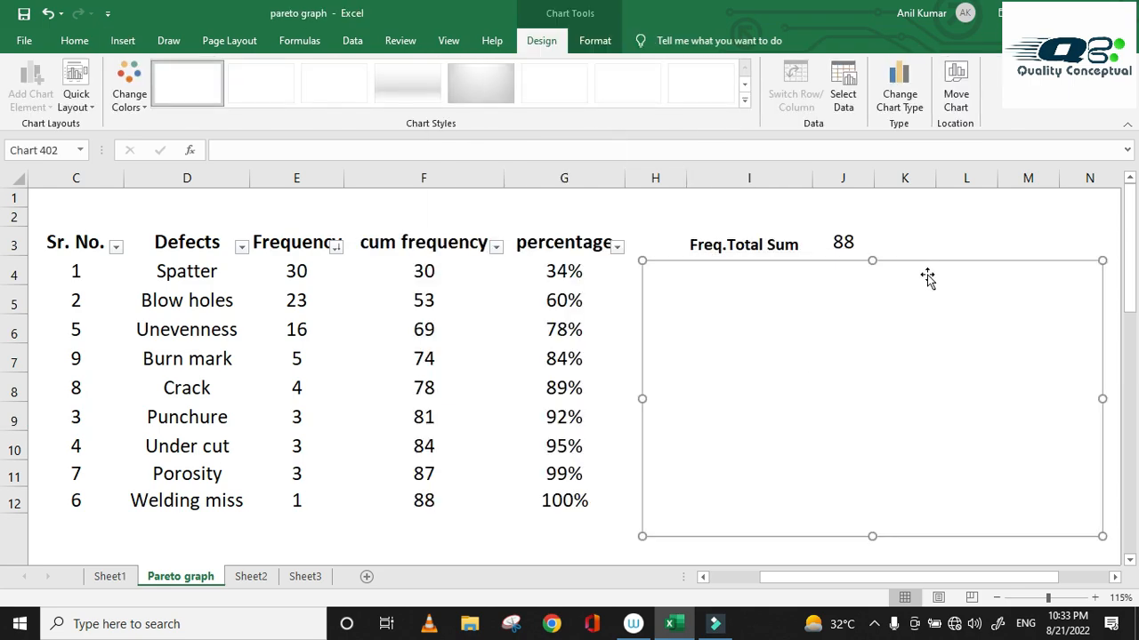
Step: Add a data series to the empty chart with its name from D3 (Defects) and its values from D4:D12
right_click(827, 284)
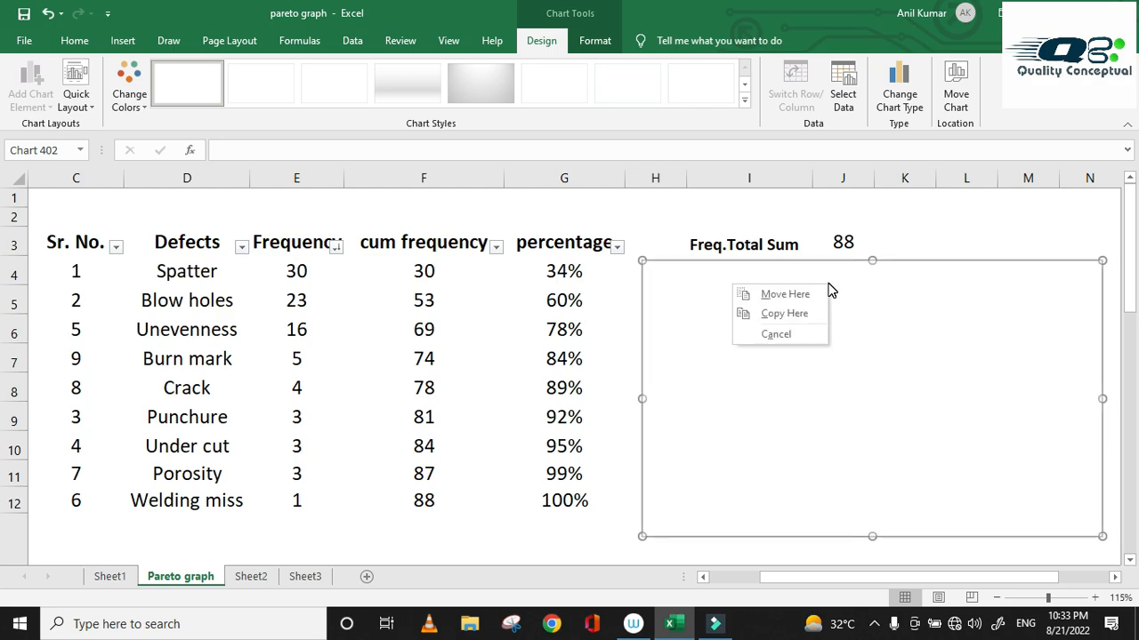
left_click(872, 279)
right_click(872, 280)
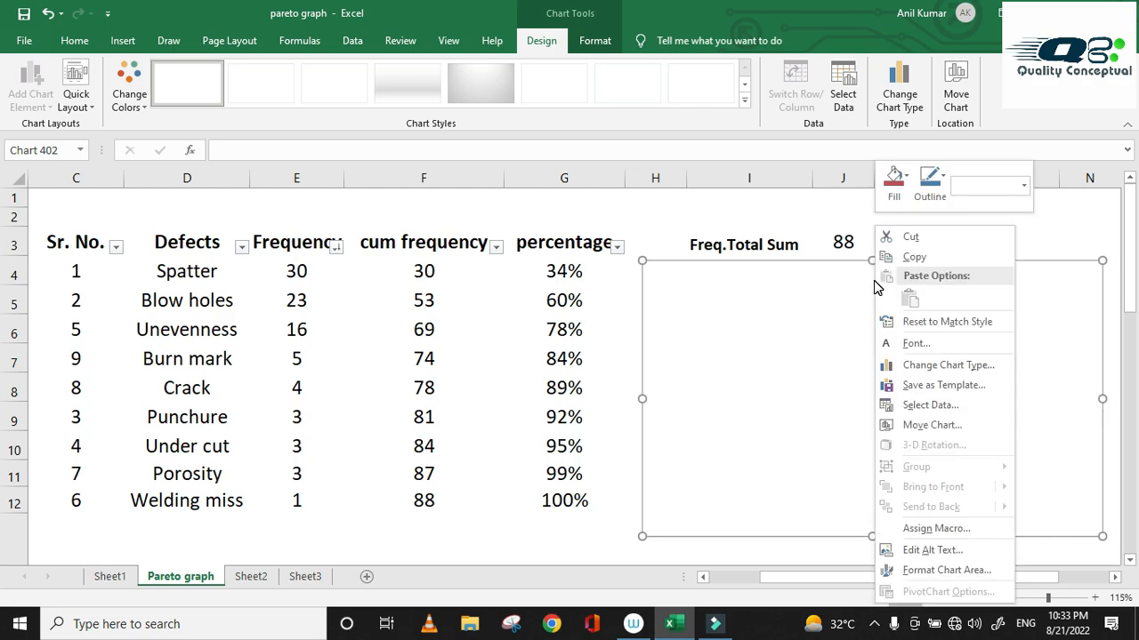
left_click(927, 407)
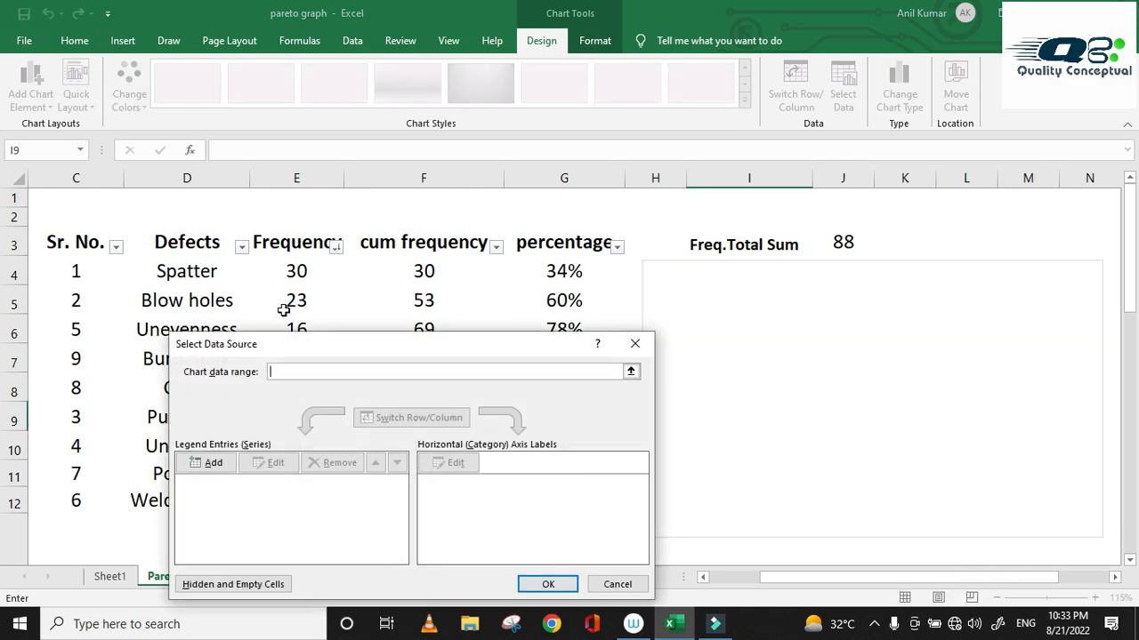
left_click(210, 469)
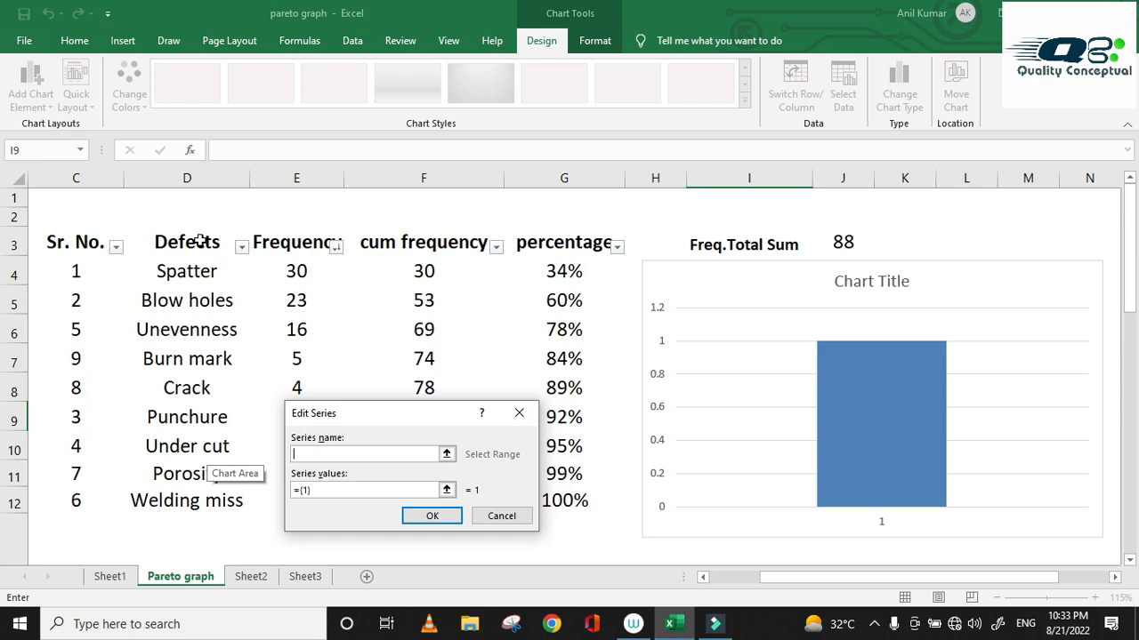
left_click(199, 242)
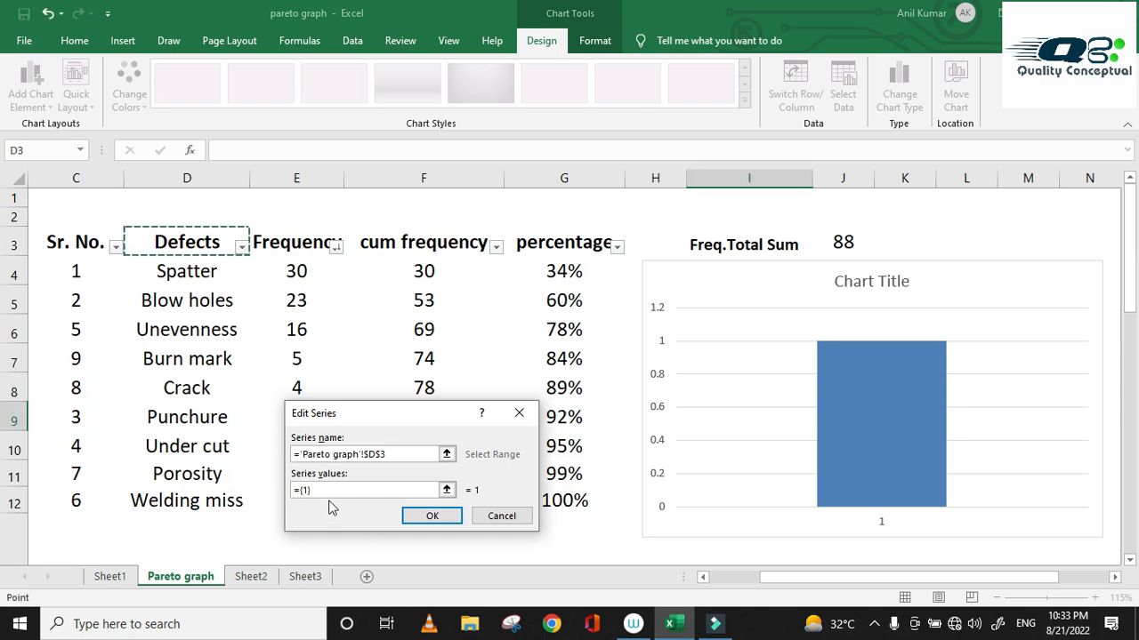
left_click(318, 490)
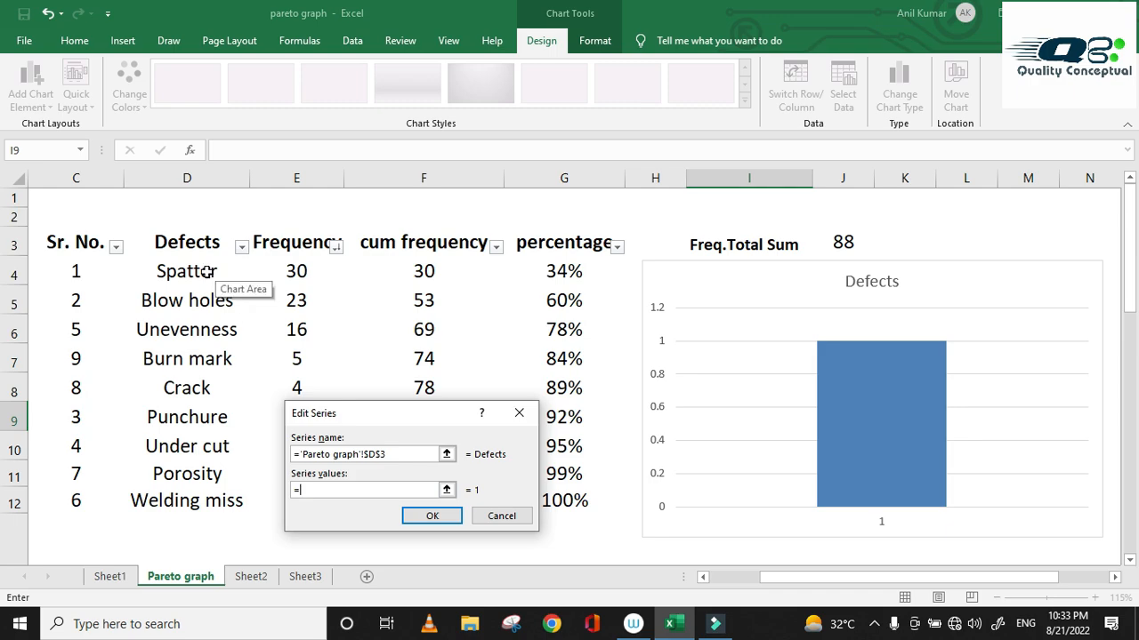
left_click_drag(194, 271, 210, 501)
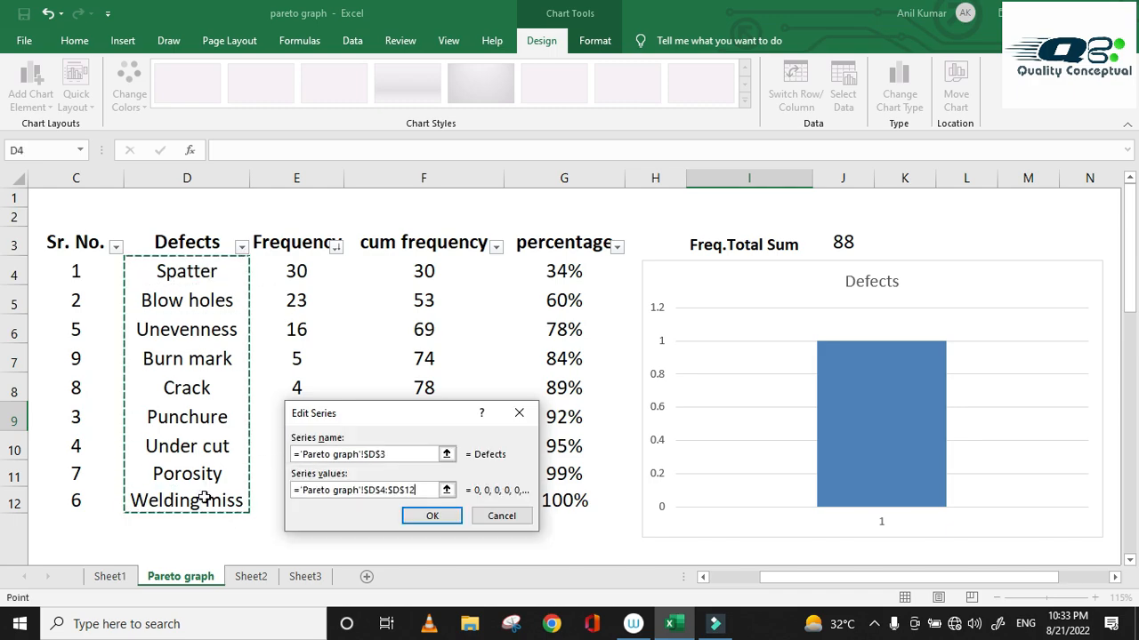
left_click(431, 517)
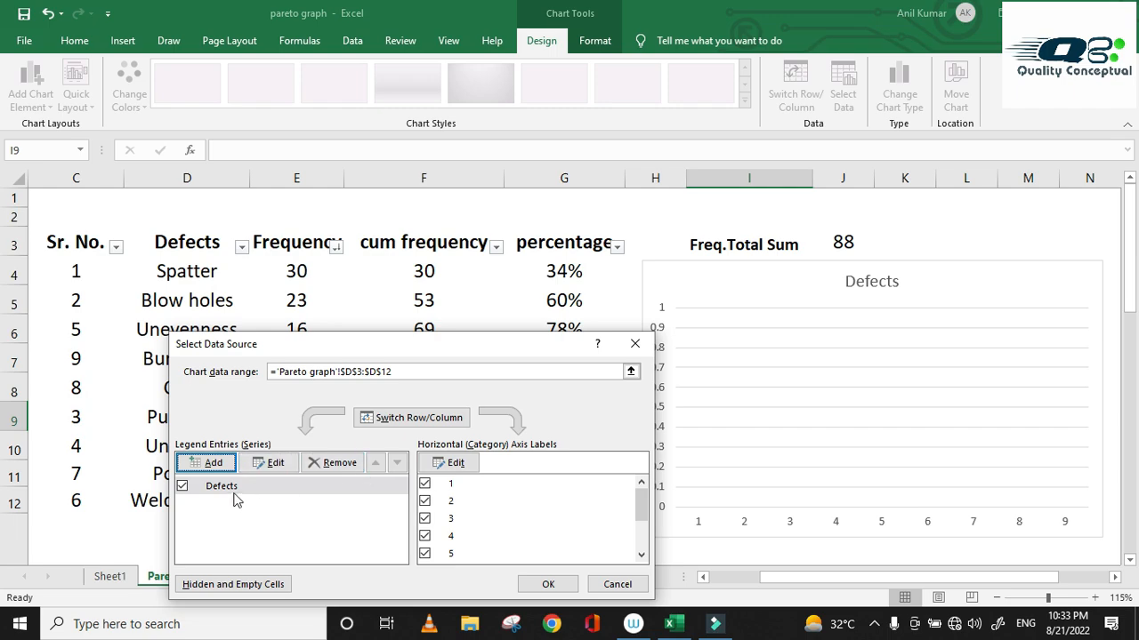
Step: Set the chart's horizontal axis labels to the defect names in D4:D12
left_click(456, 463)
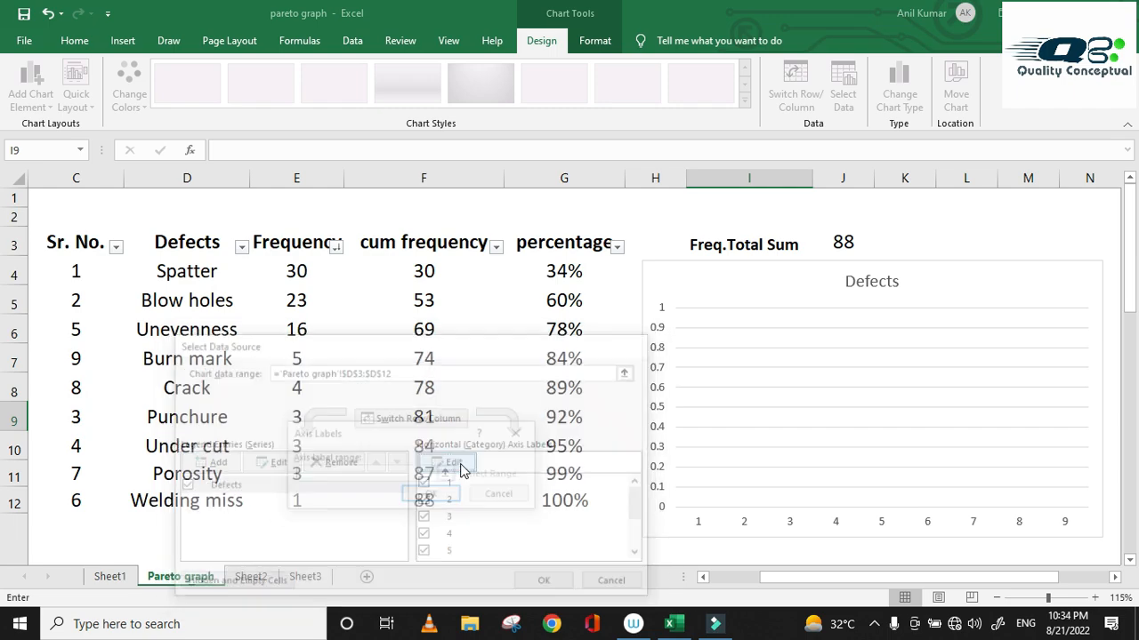
left_click_drag(191, 273, 189, 500)
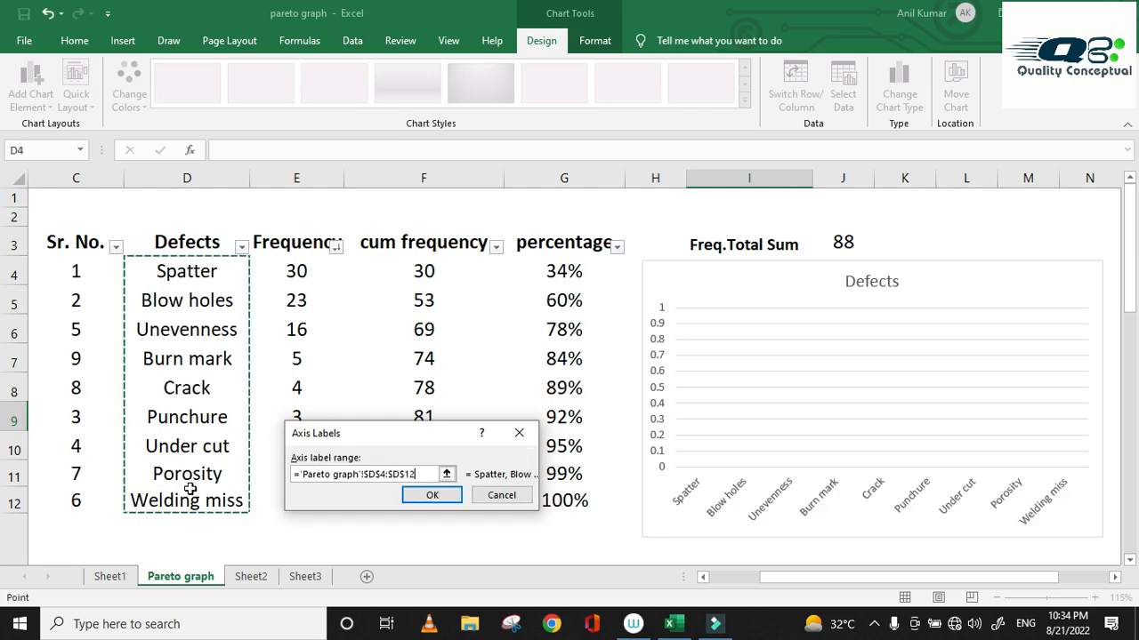
left_click(434, 496)
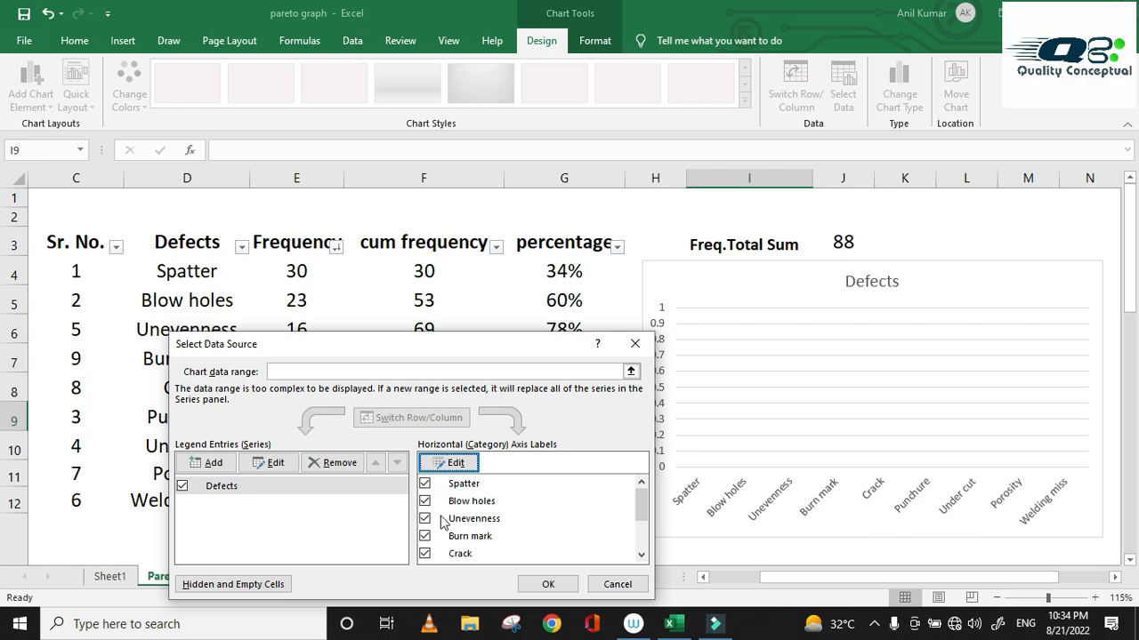
Step: Add a second chart series with its name from E3 (Frequency) and its values from E4:E12
left_click(206, 462)
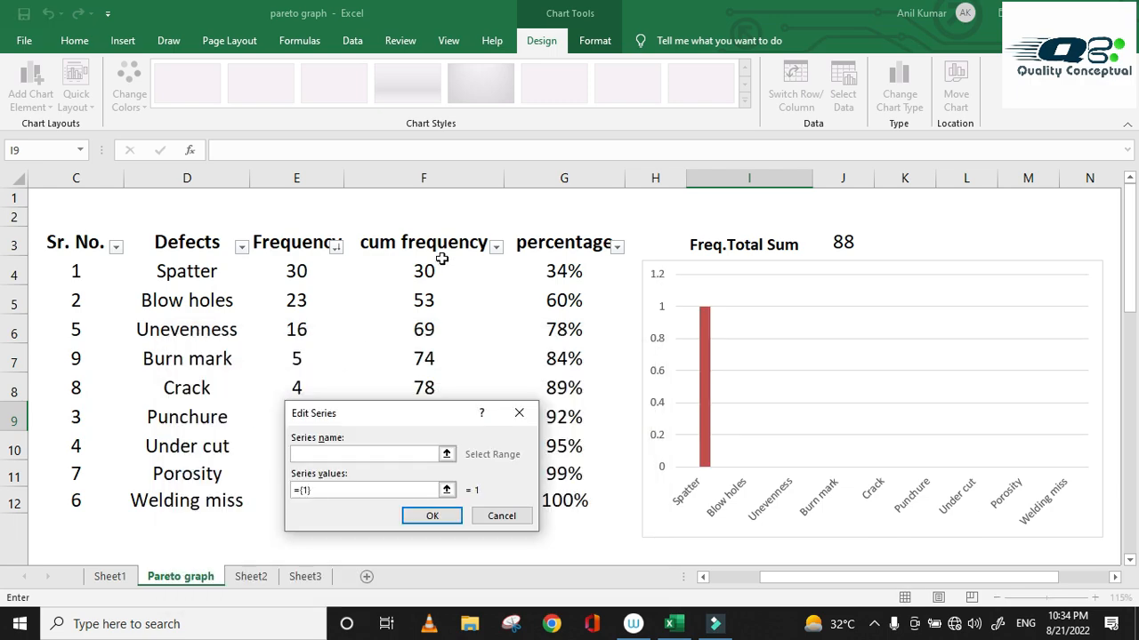
left_click(298, 243)
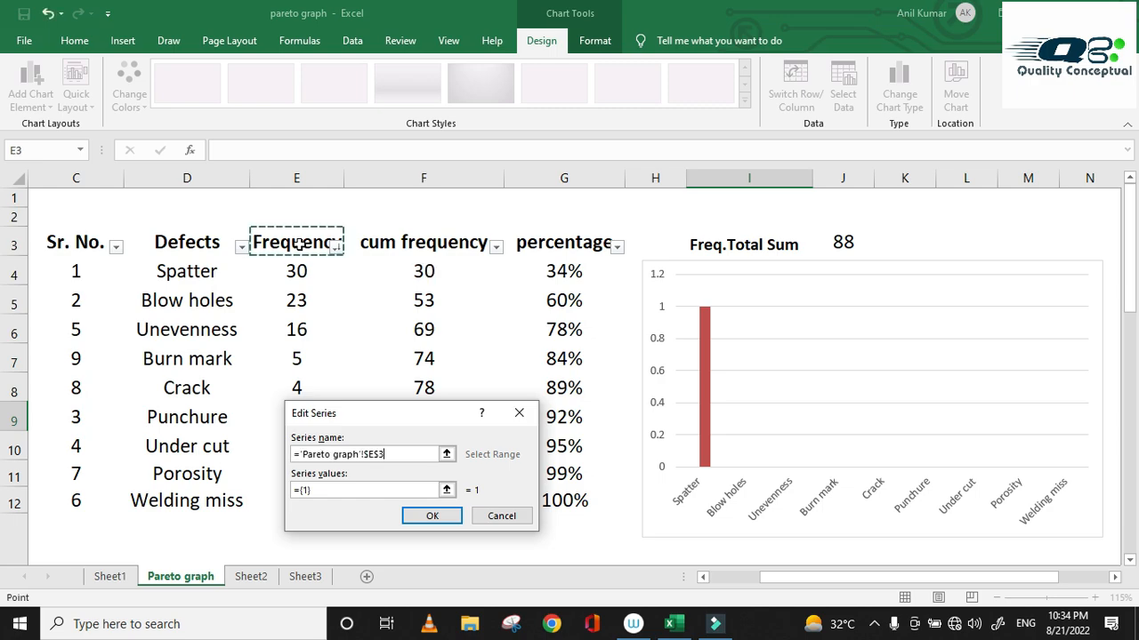
left_click(320, 487)
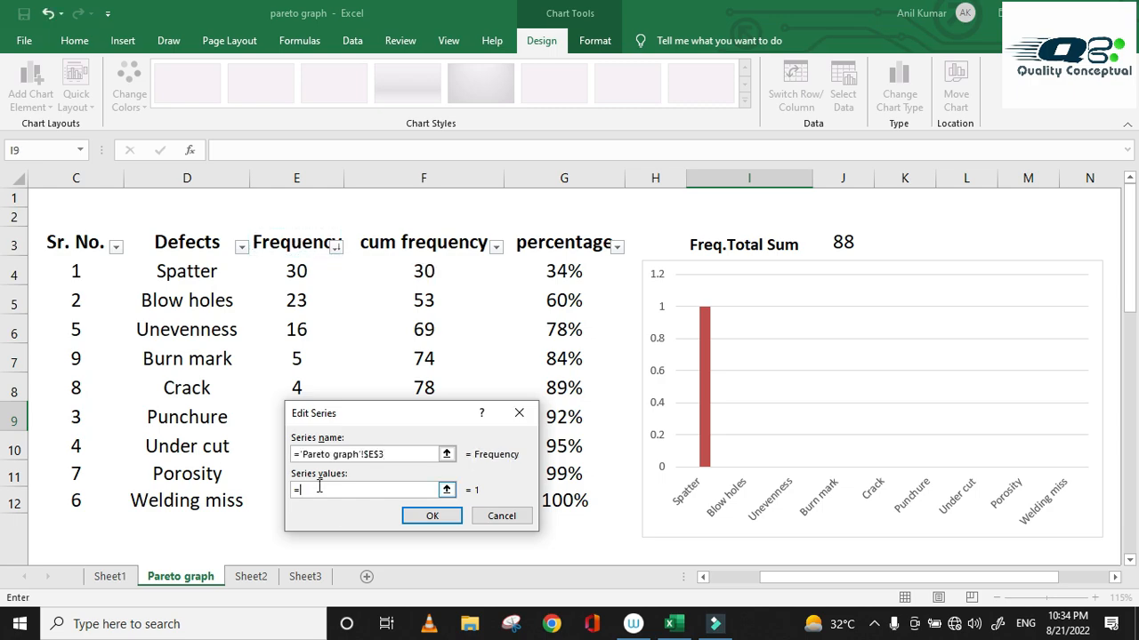
left_click_drag(300, 271, 301, 501)
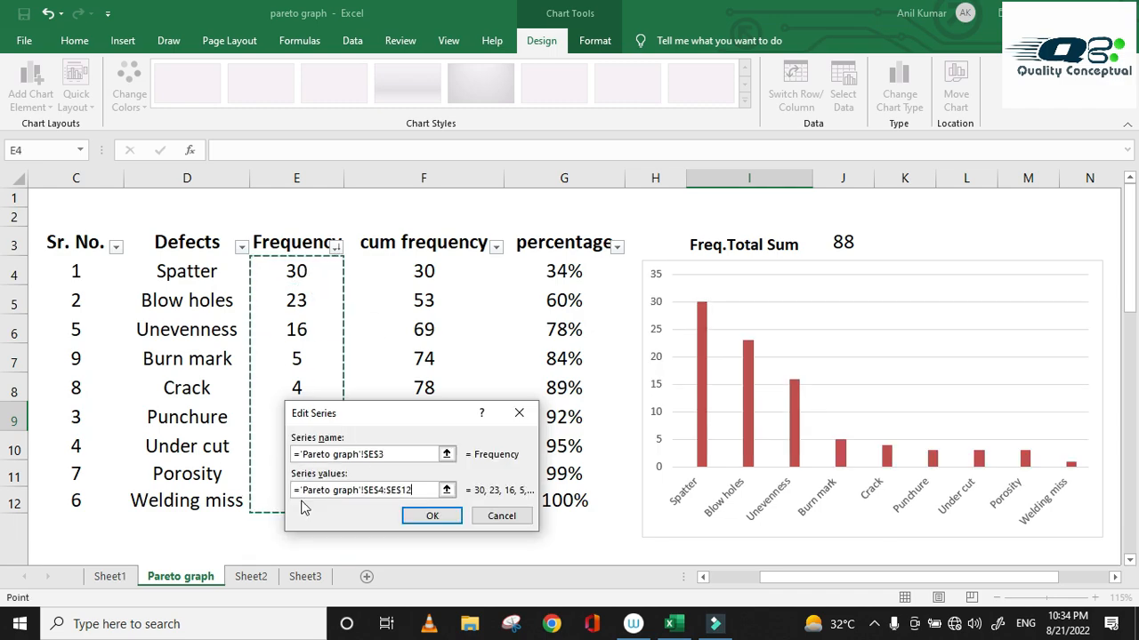
left_click(428, 517)
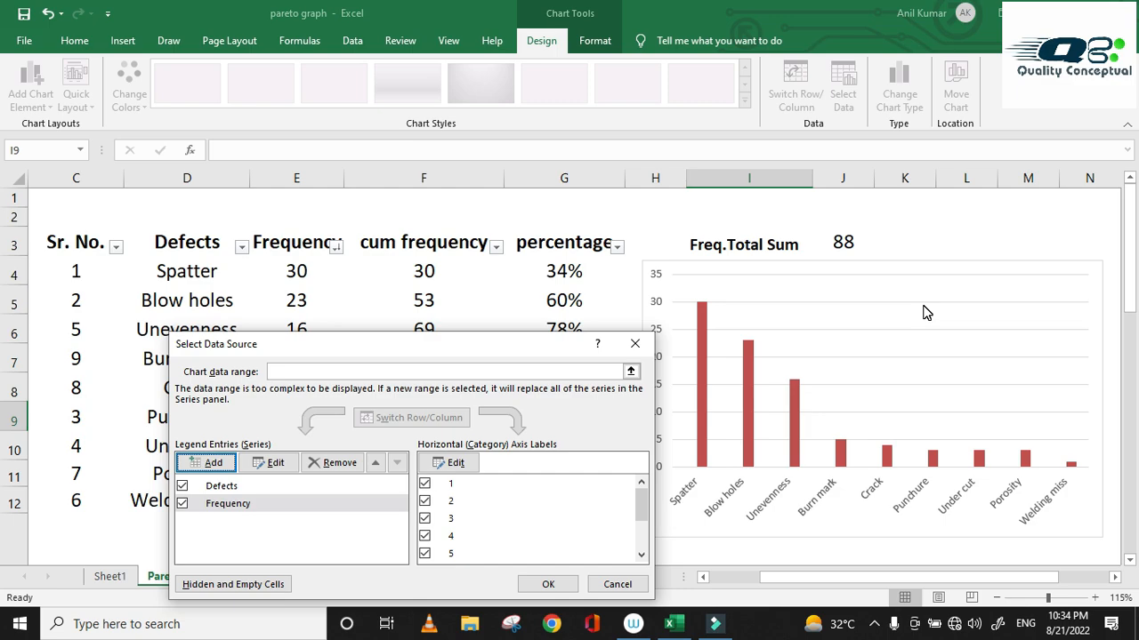
Step: Add a third chart series named from G3 (percentage) with values G4:G12, and apply the chart's data source
left_click(212, 462)
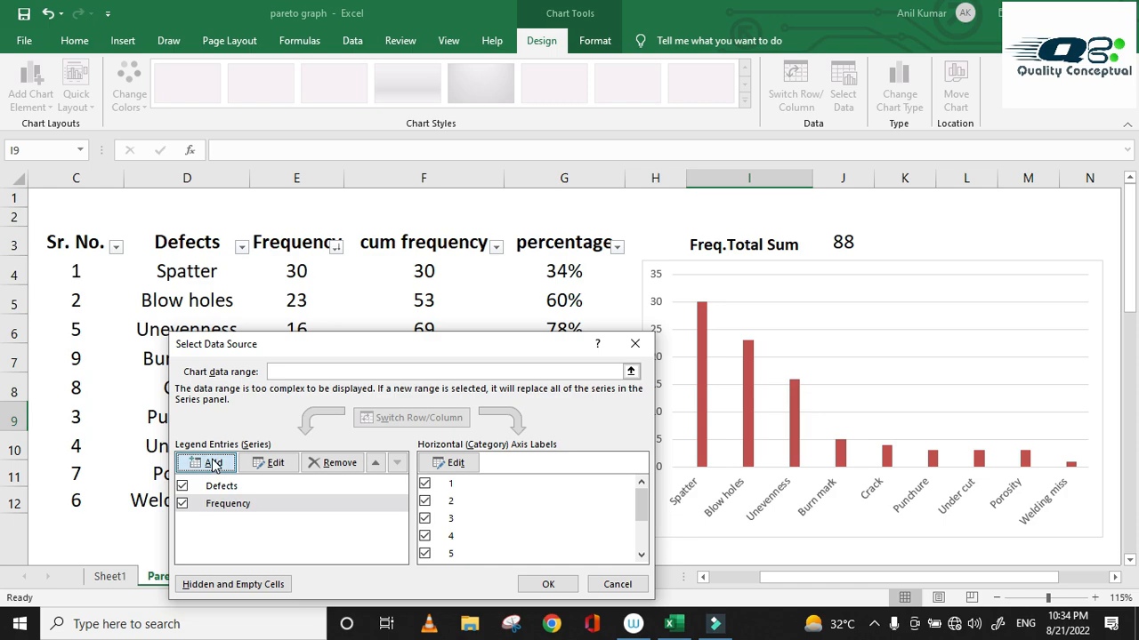
left_click(556, 247)
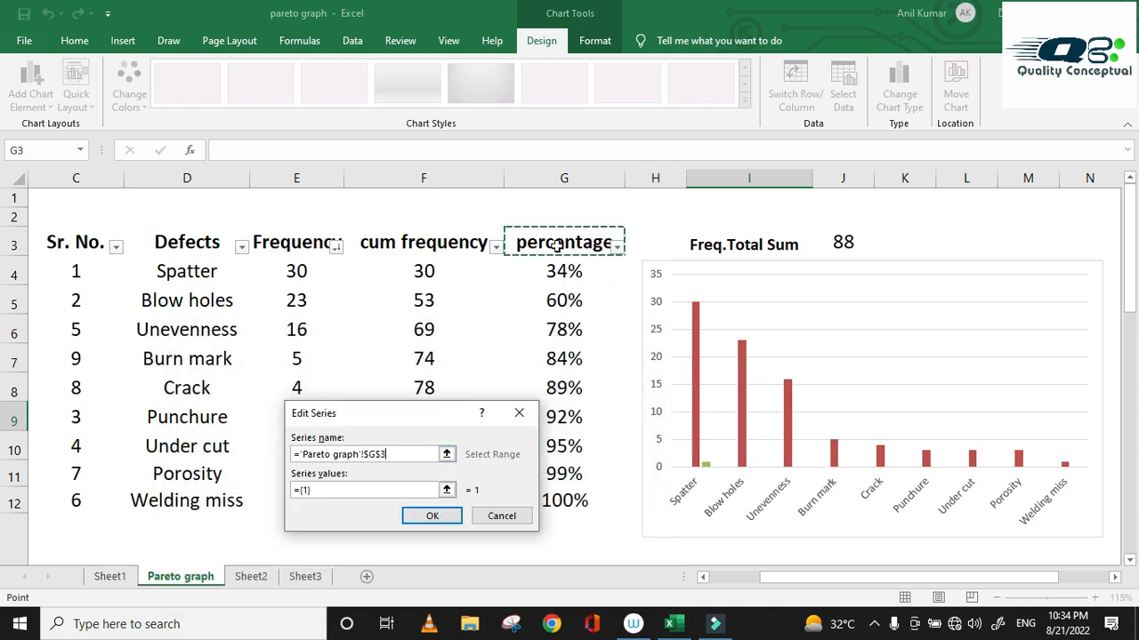
left_click(326, 492)
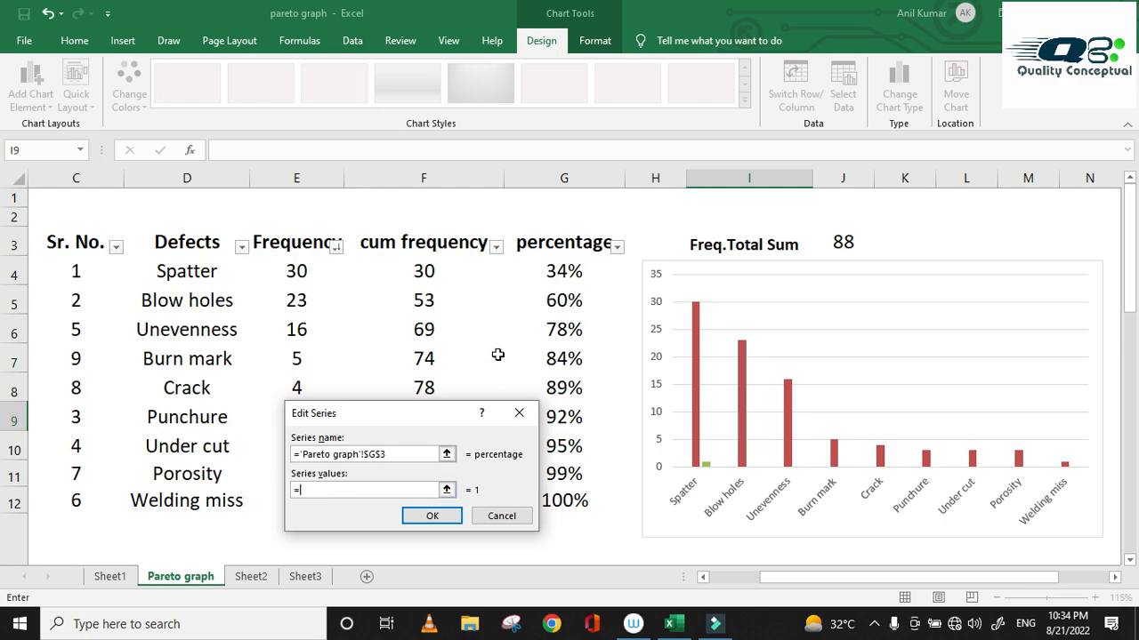
left_click_drag(569, 271, 566, 503)
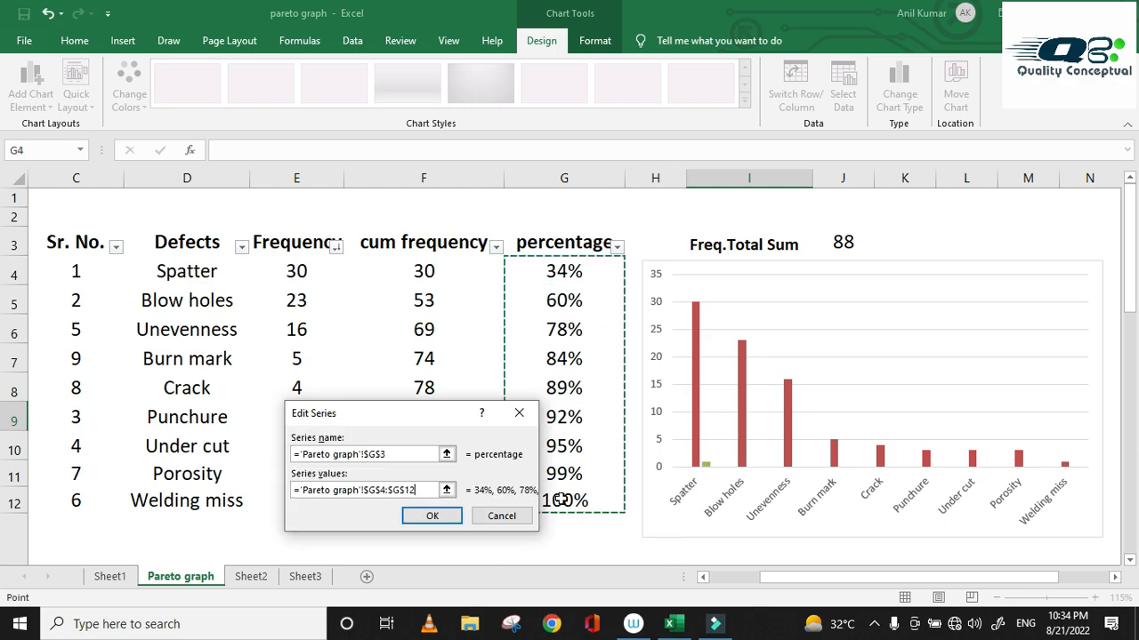
left_click(432, 518)
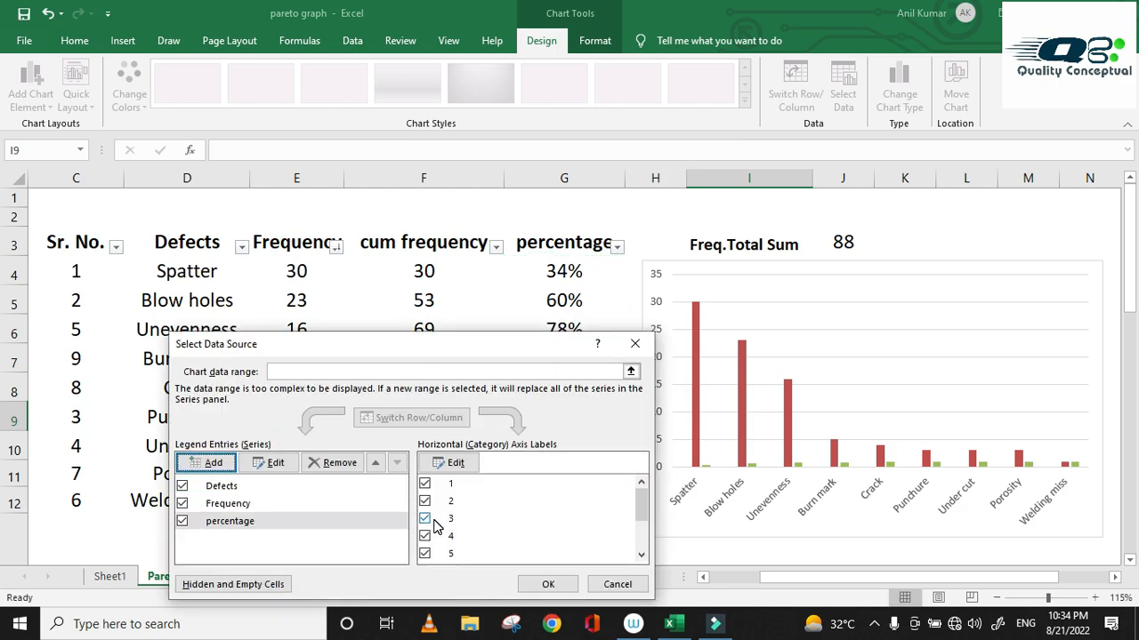
left_click(545, 588)
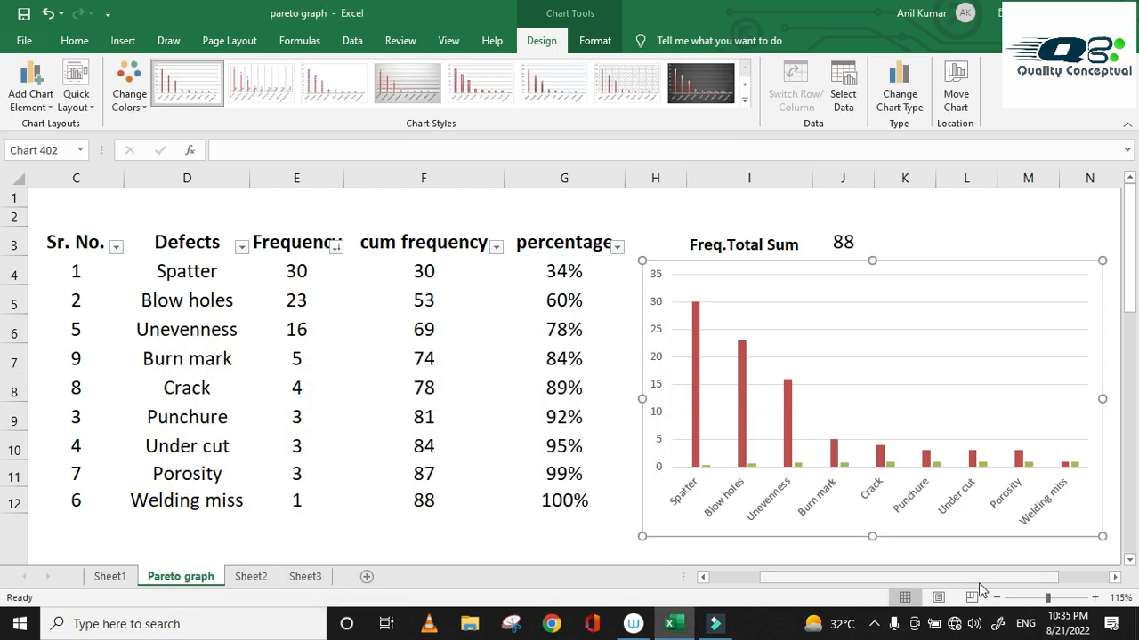
left_click_drag(975, 581, 1022, 578)
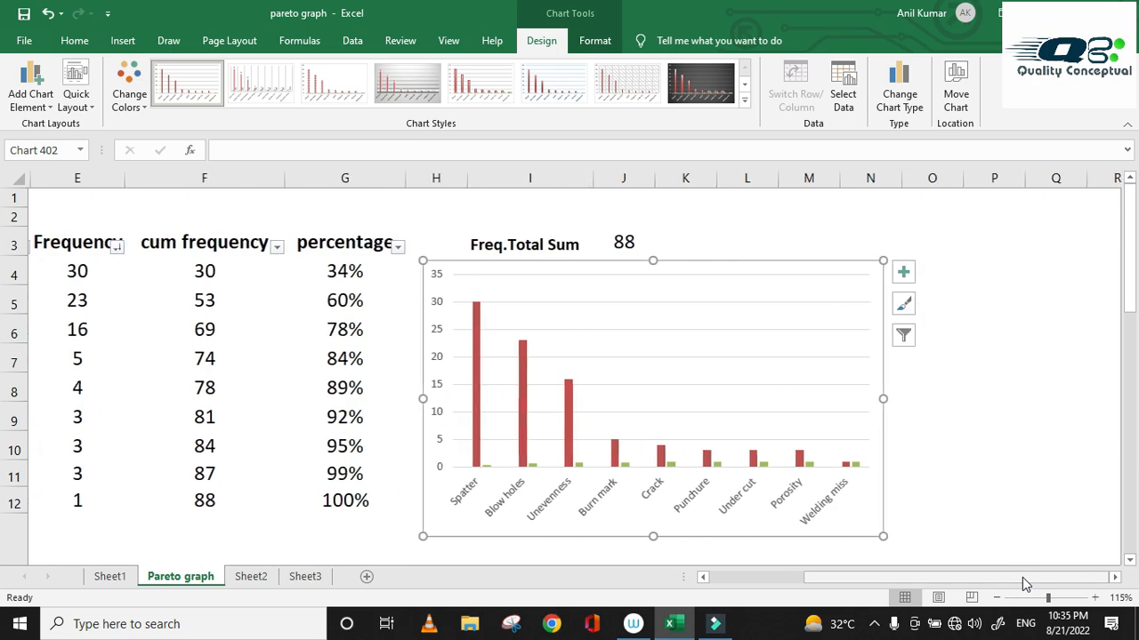
left_click(1039, 405)
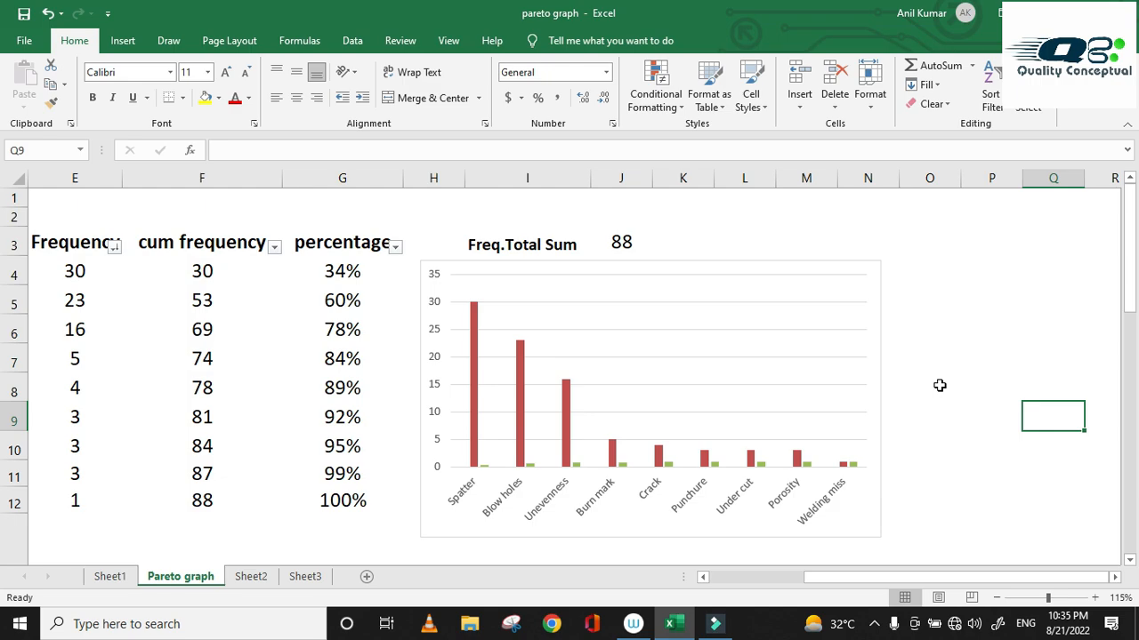
Step: Plot the chart's percentage series on the secondary axis
left_click(716, 467)
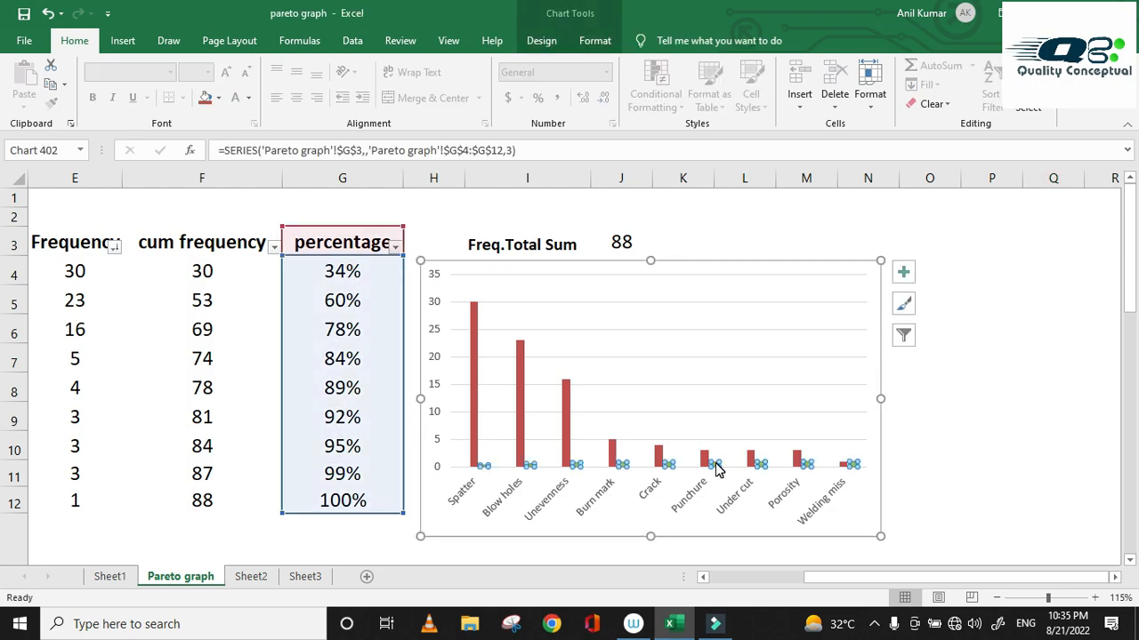
right_click(717, 470)
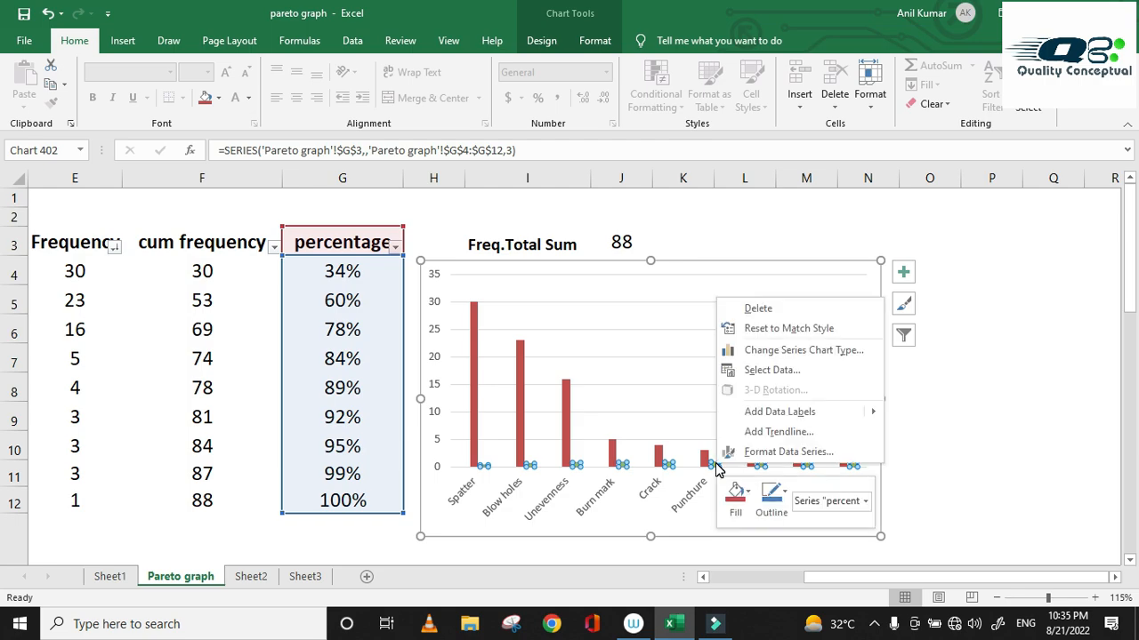
left_click(772, 452)
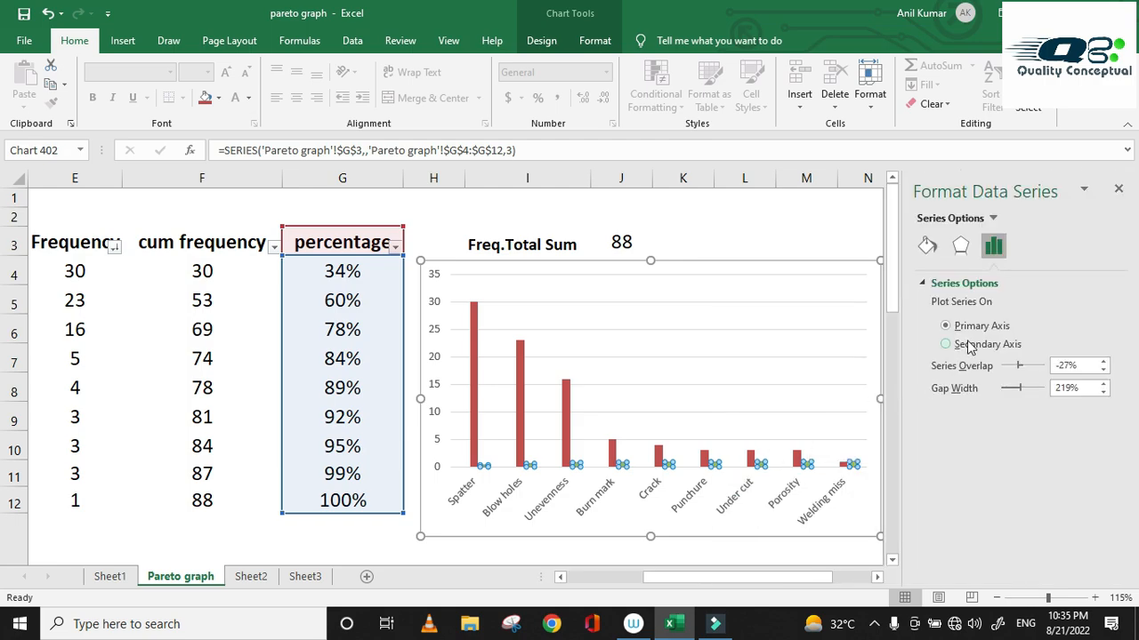
left_click(960, 346)
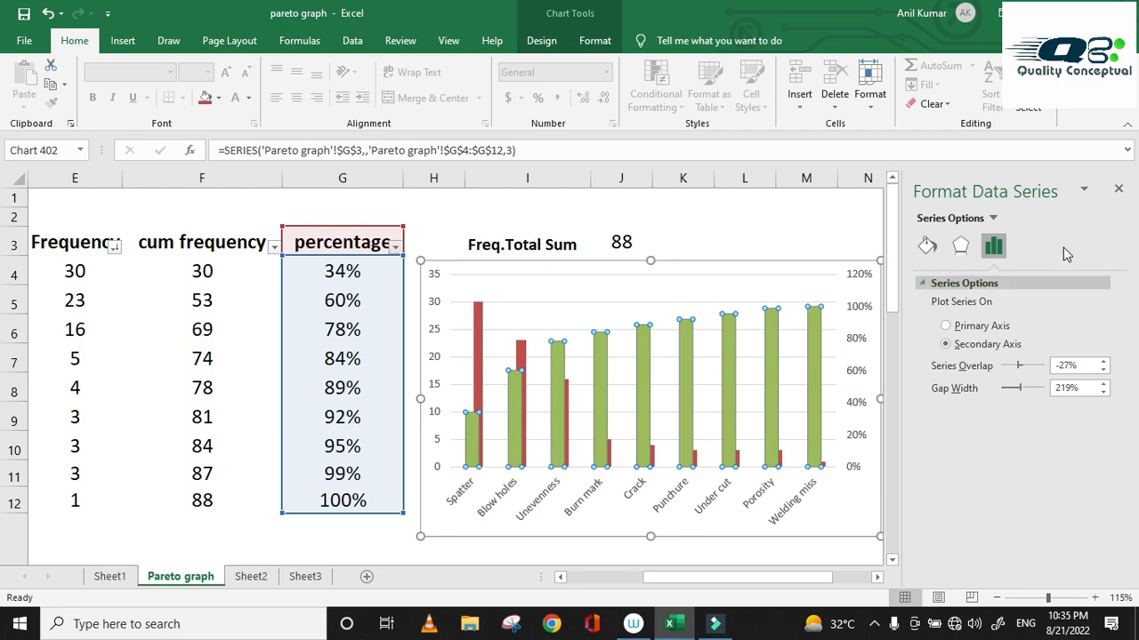
left_click(1118, 189)
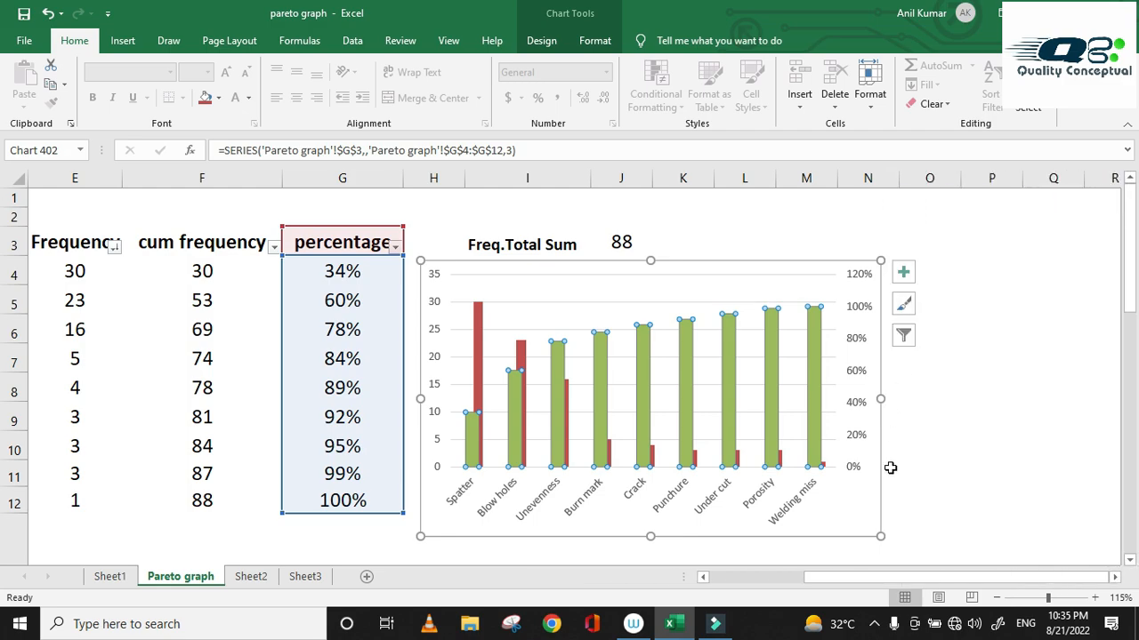
left_click(963, 472)
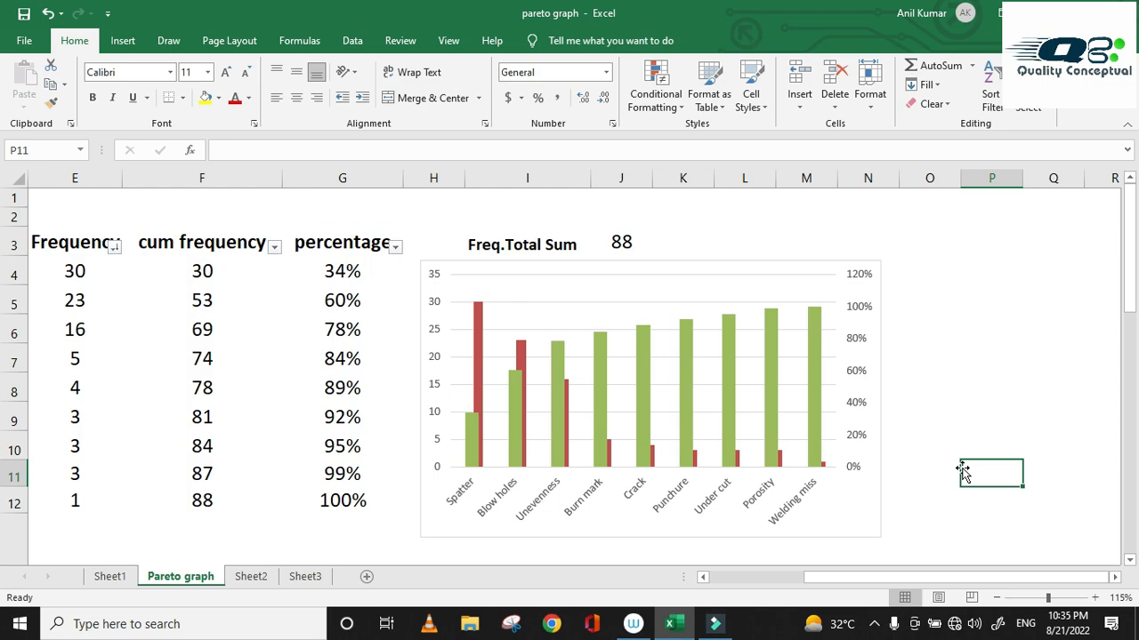
Step: Change the percentage series to a Stacked Line with Markers, keeping Defects and Frequency as clustered columns
left_click(688, 370)
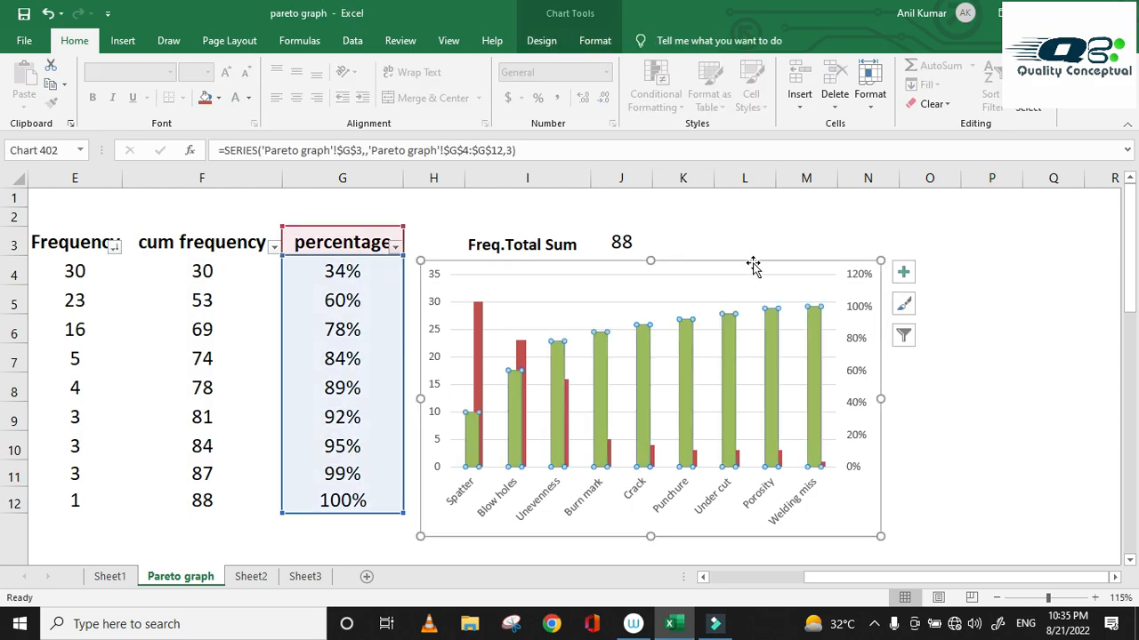
right_click(771, 402)
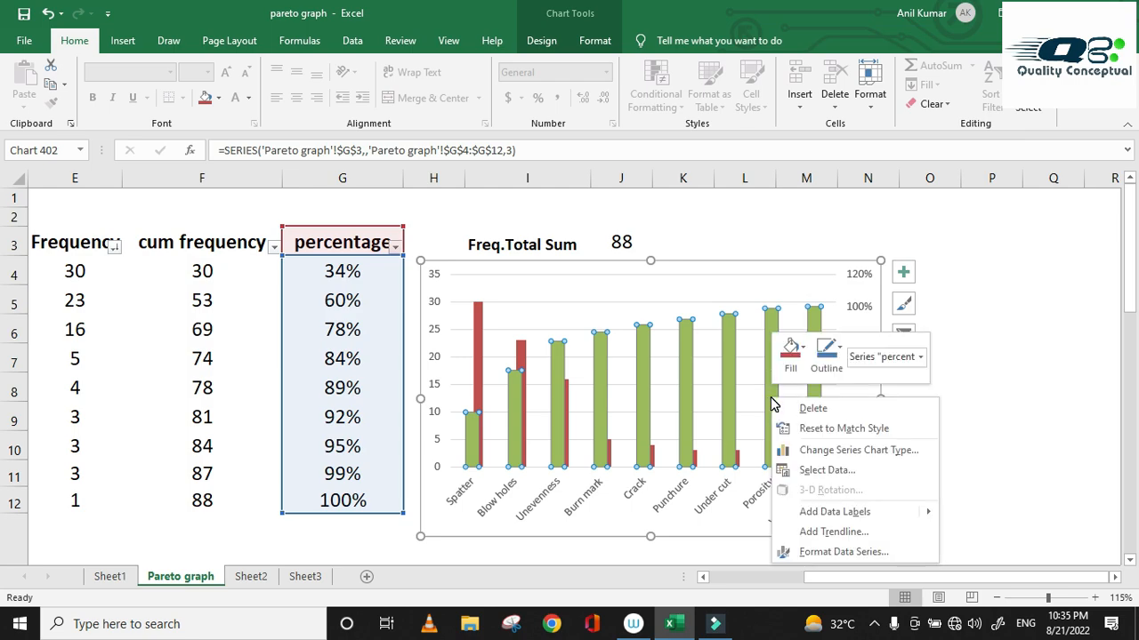
left_click(819, 452)
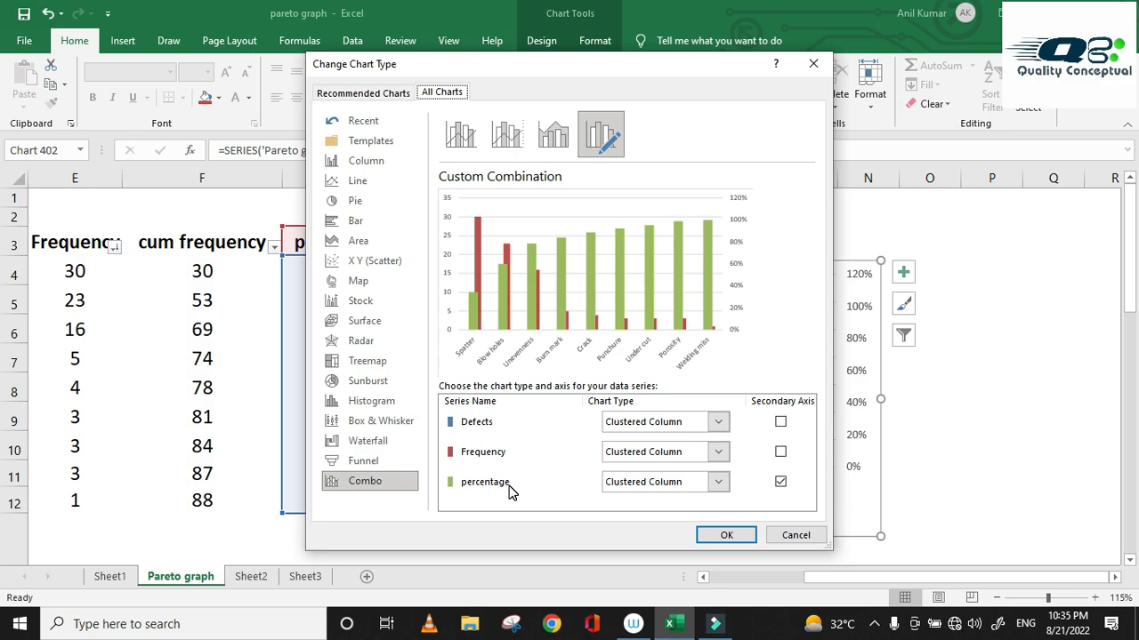
left_click(718, 482)
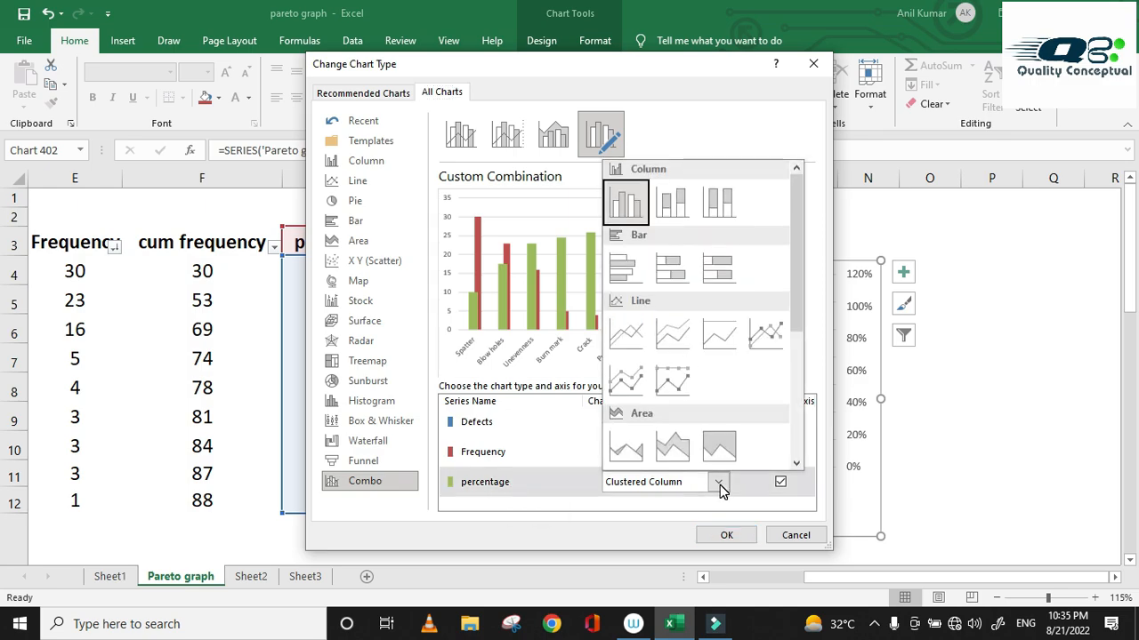
left_click(629, 375)
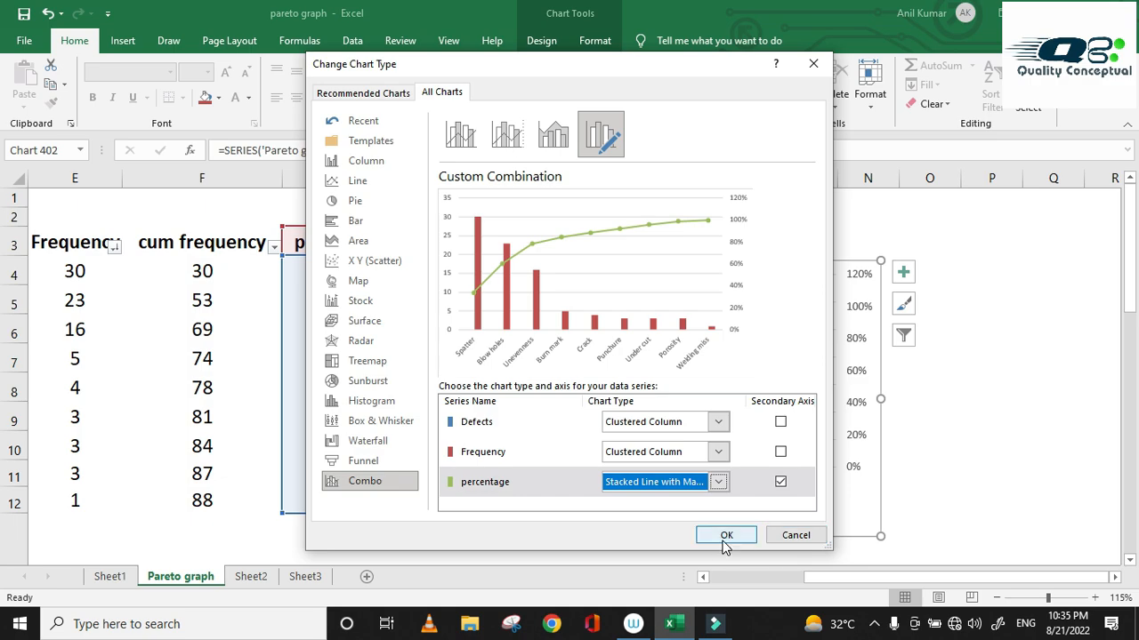
left_click(719, 482)
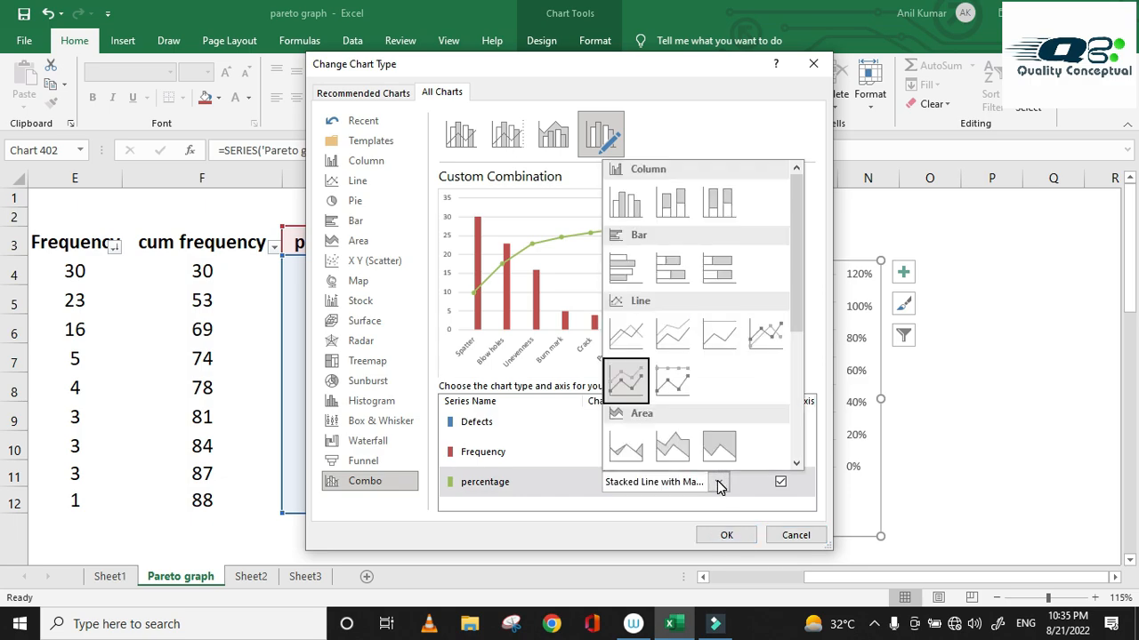
left_click(628, 383)
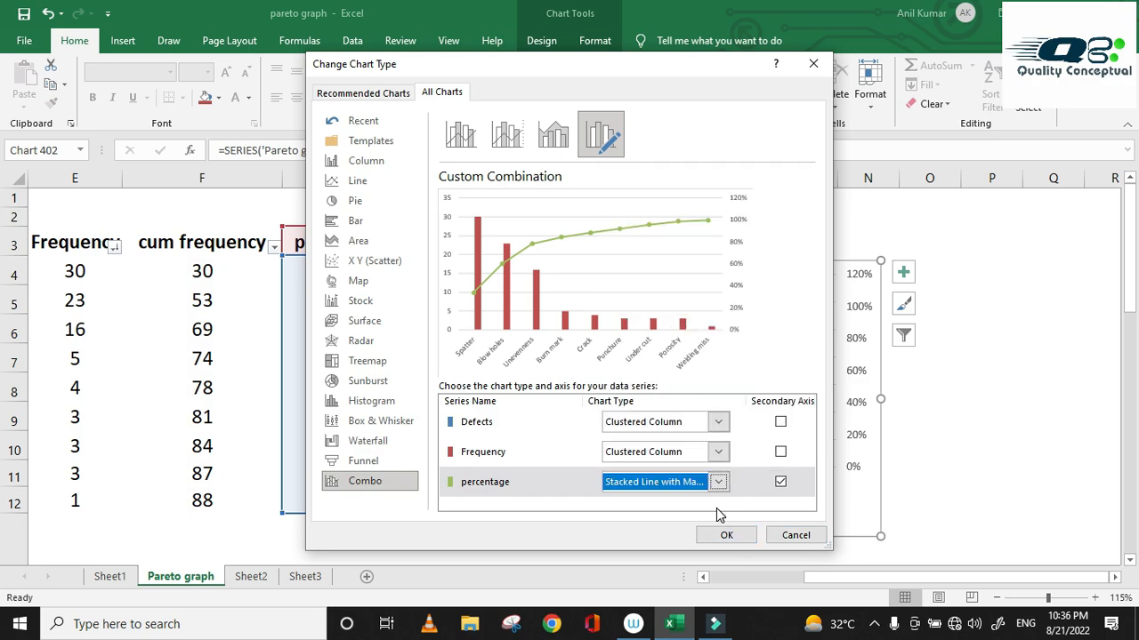
left_click(726, 535)
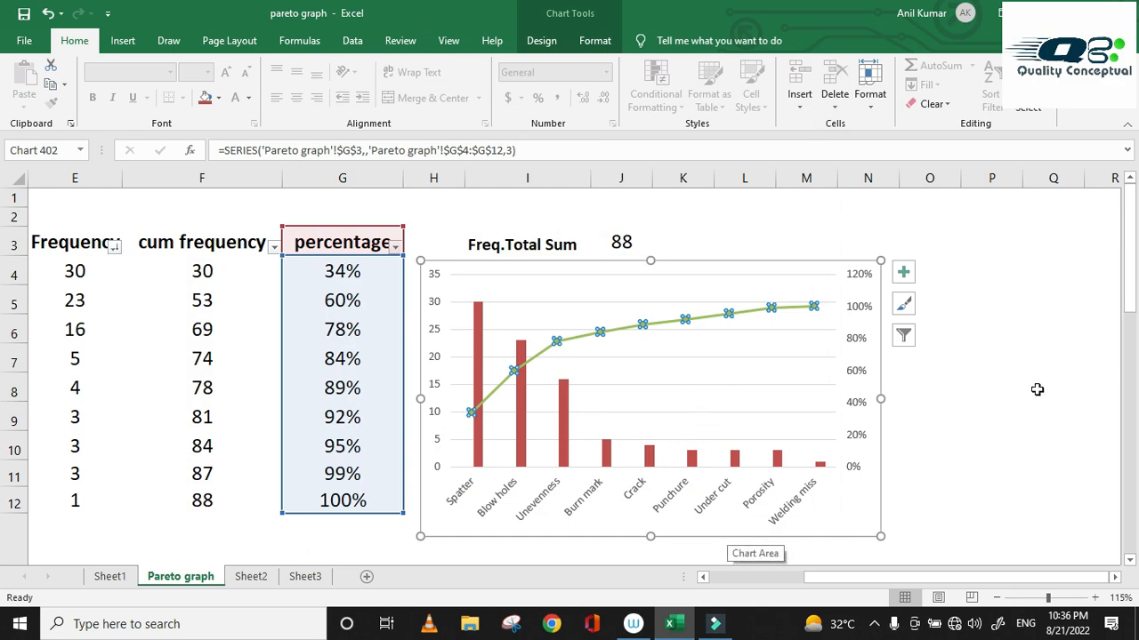
left_click(1038, 424)
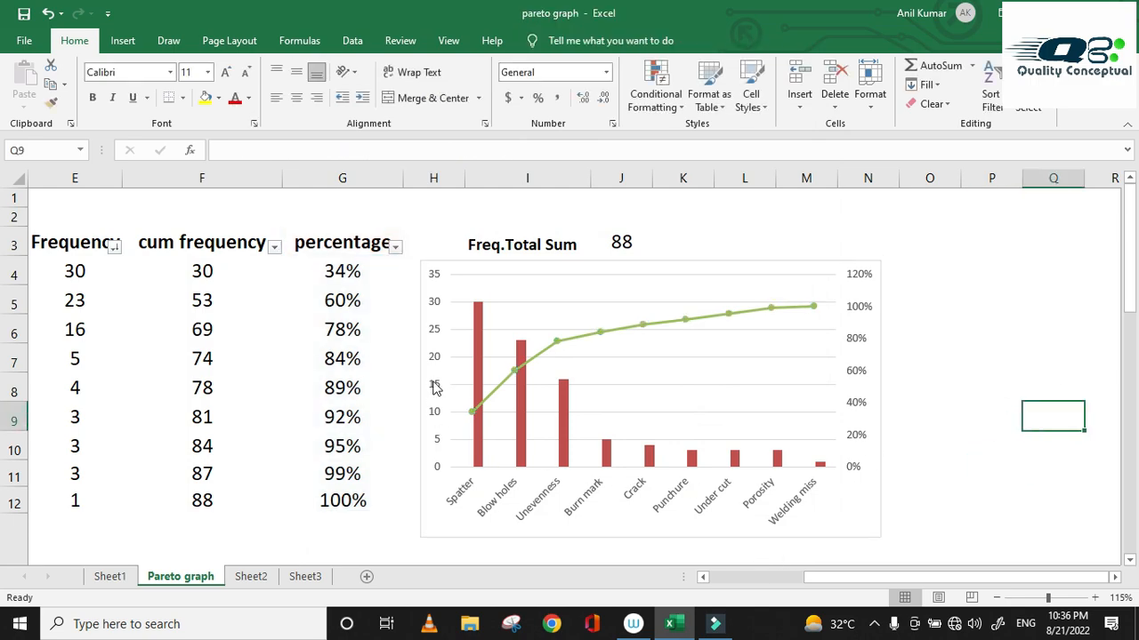
Step: Set the maximum bound of the chart's secondary vertical axis to 1
mouse_move(516, 440)
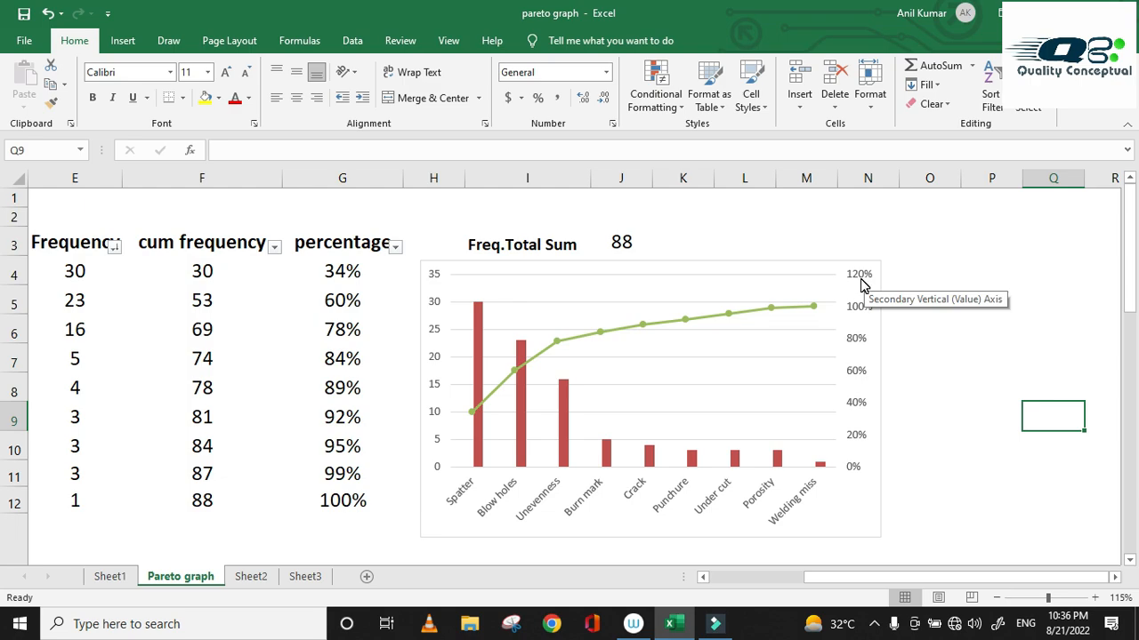
left_click(932, 263)
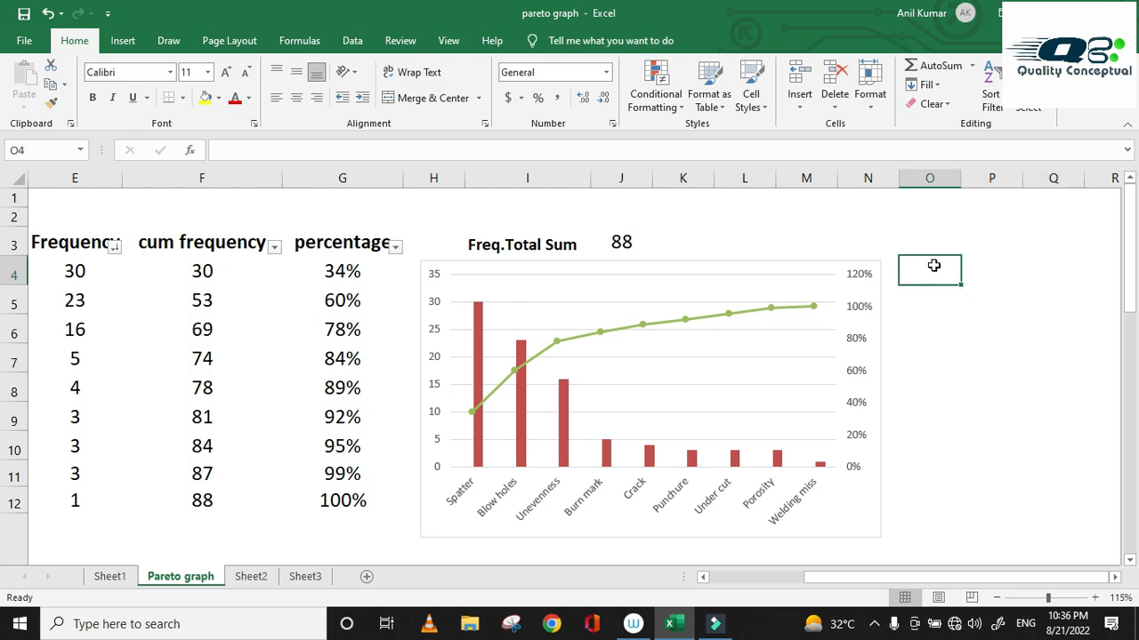
left_click(867, 281)
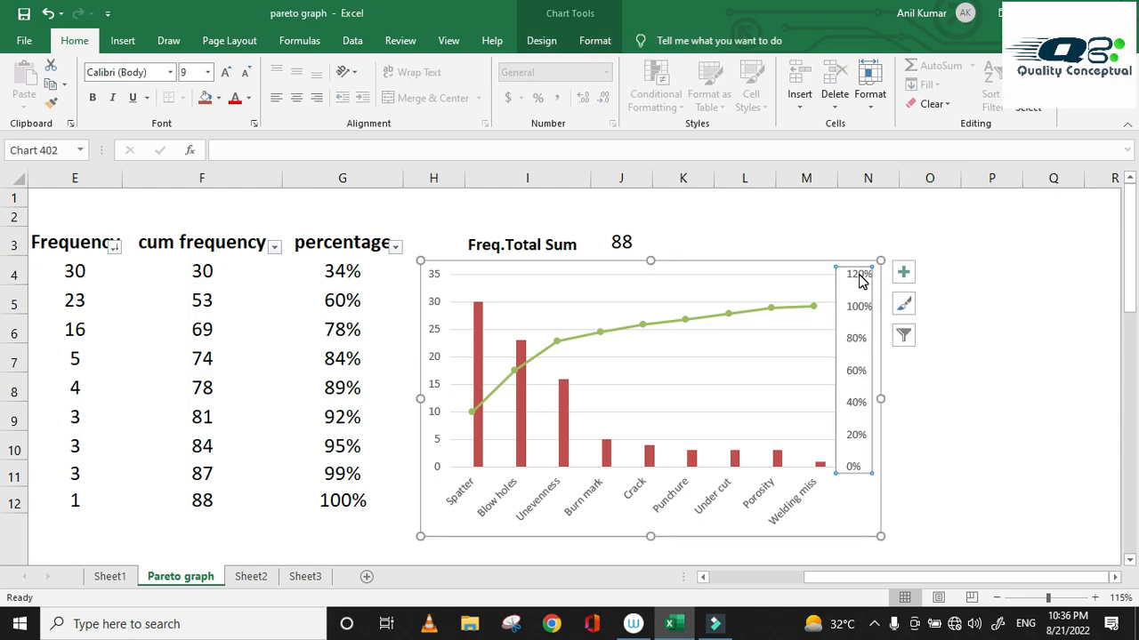
right_click(860, 281)
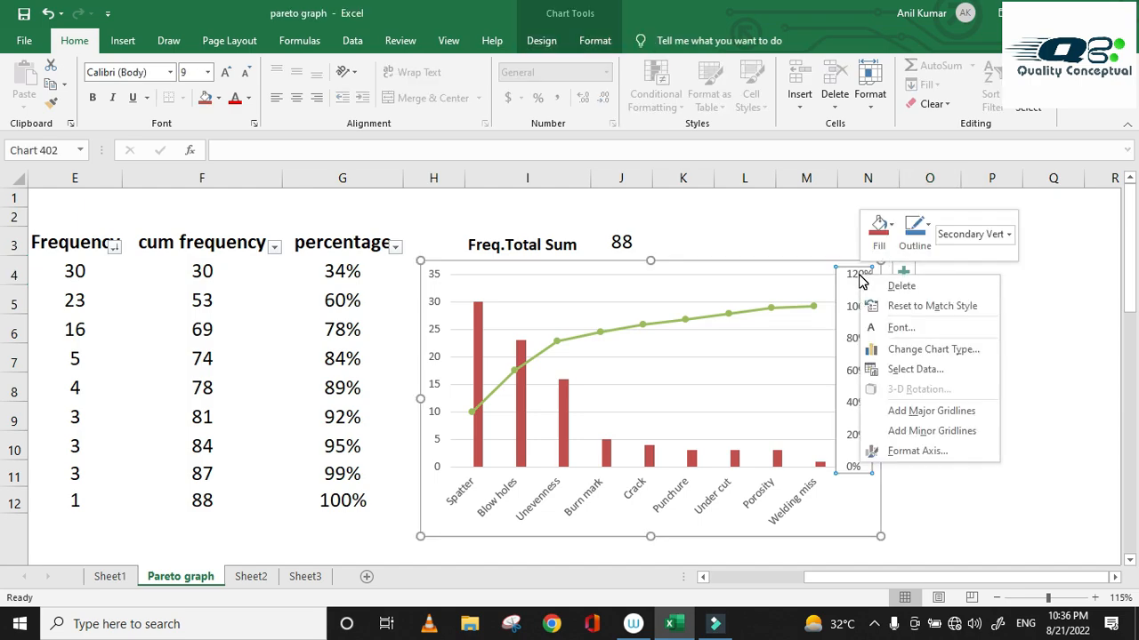
left_click(915, 452)
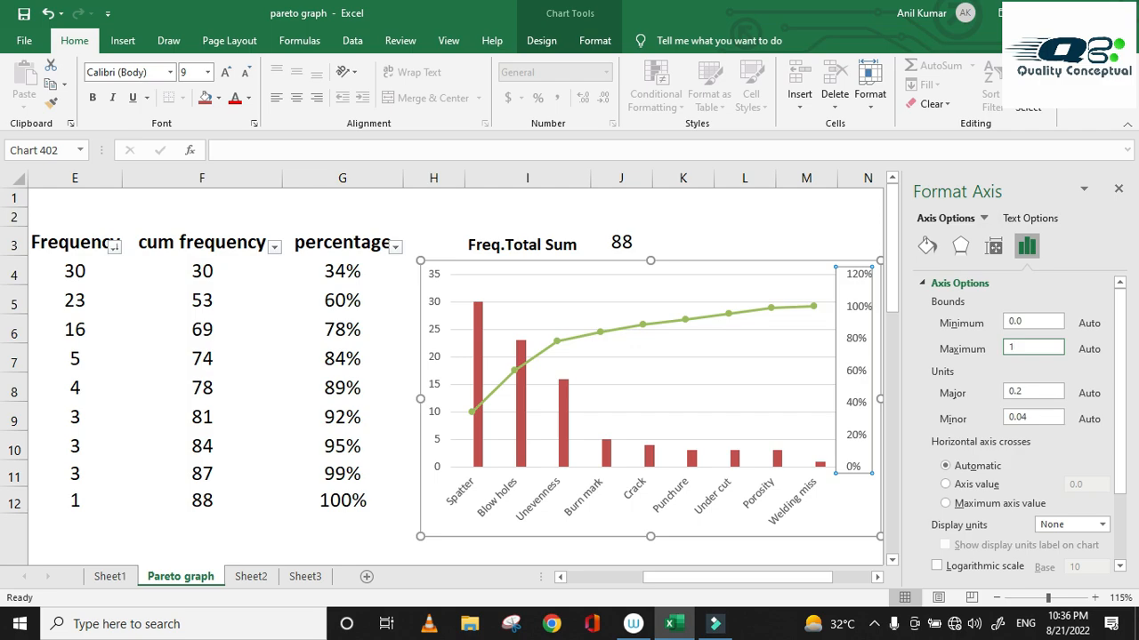
key("Return")
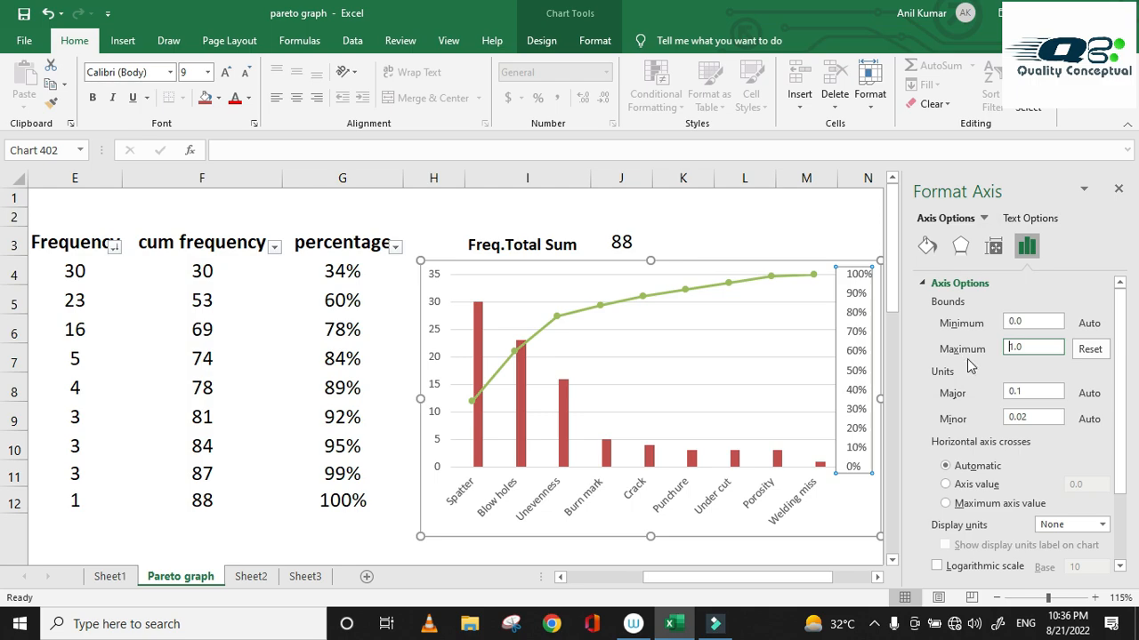
Step: Try a major unit of 0.2 on the secondary vertical axis, settle on 0.1, and close the axis formatting
left_click(1031, 393)
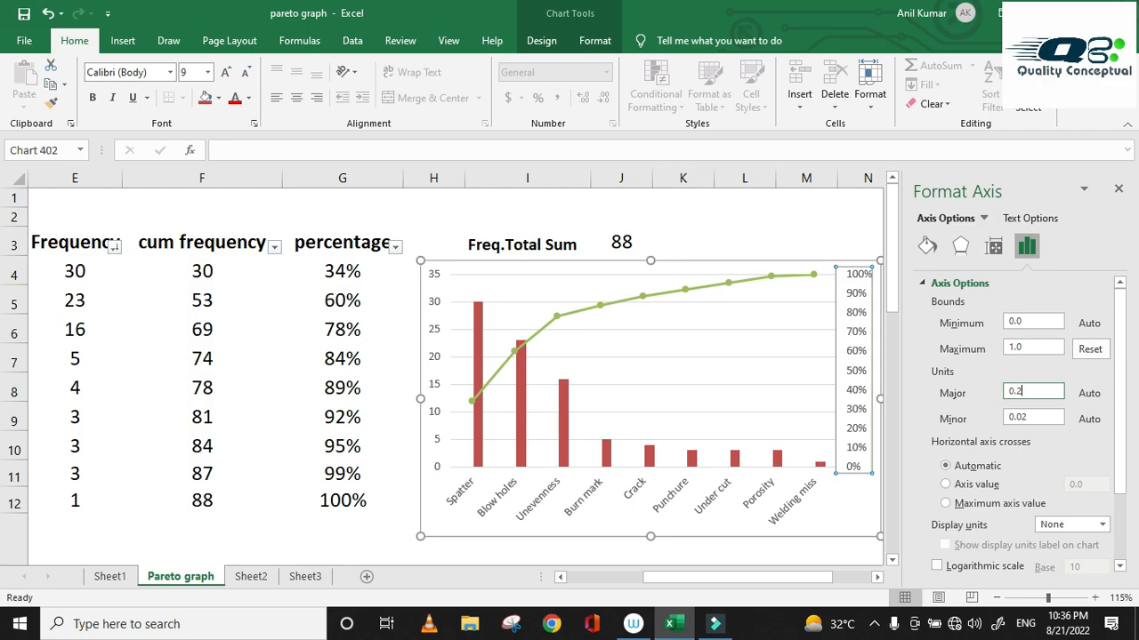
key("Return")
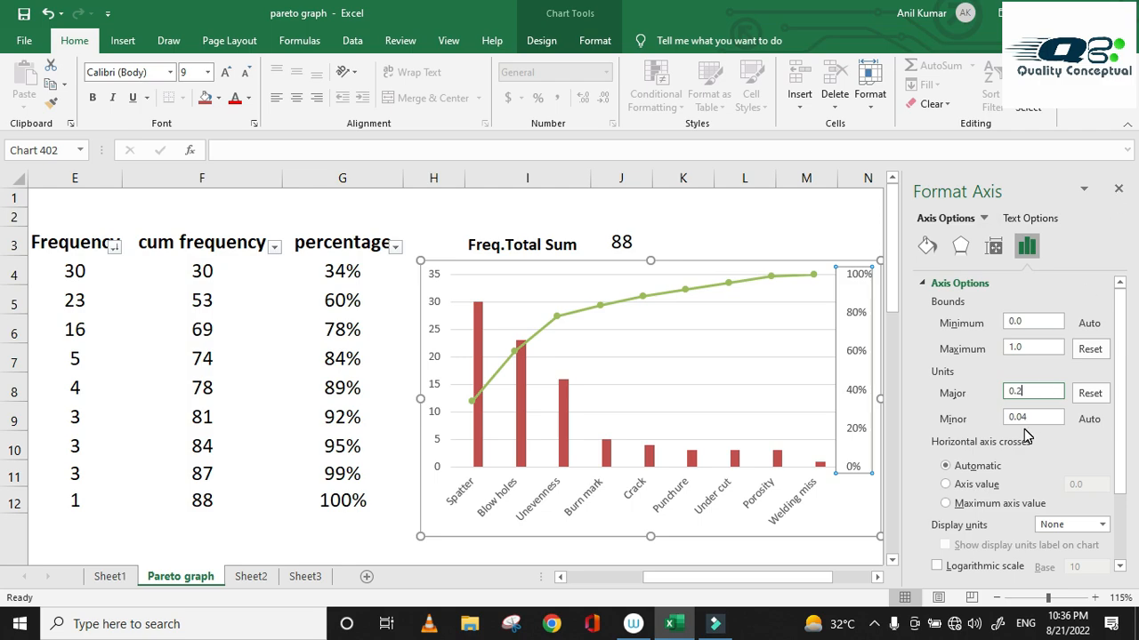
key("BackSpace")
type("1")
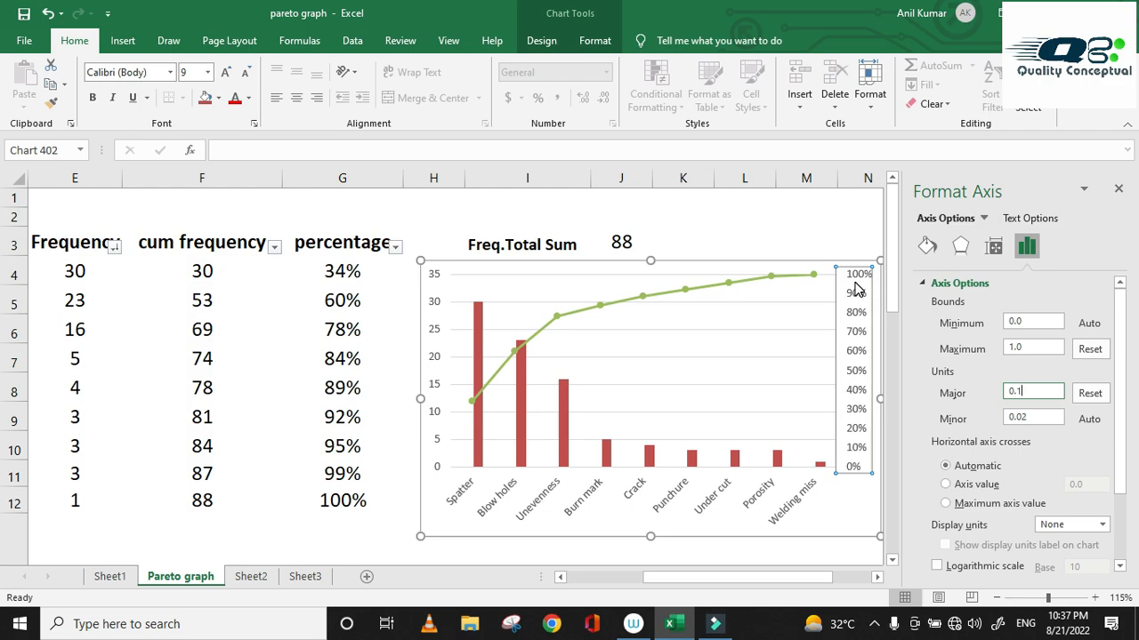
left_click(858, 222)
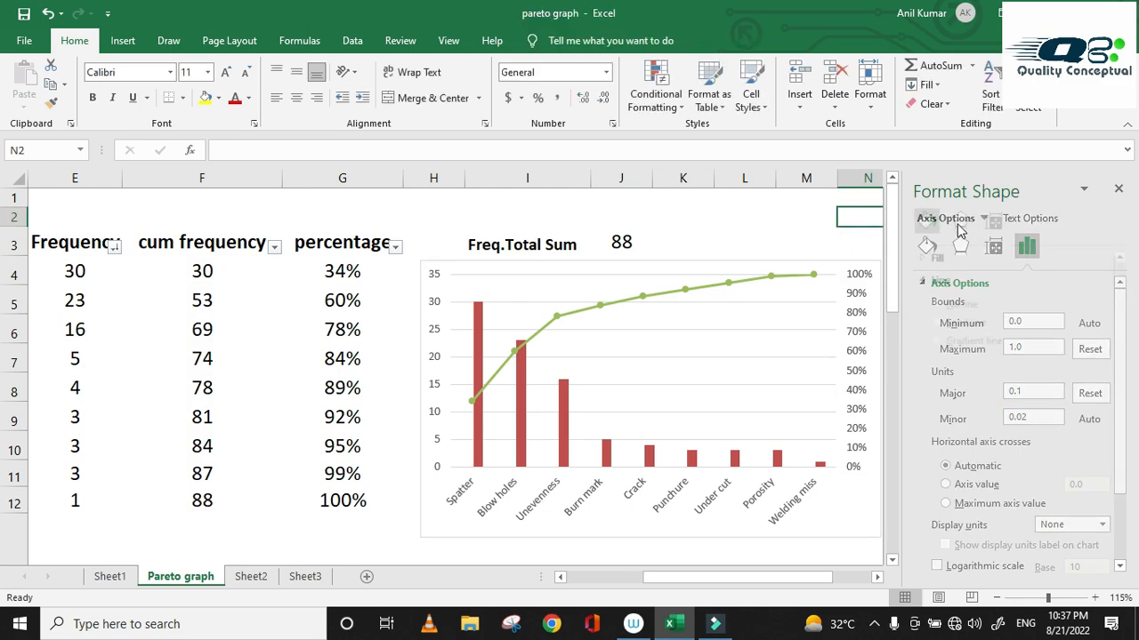
left_click(1118, 188)
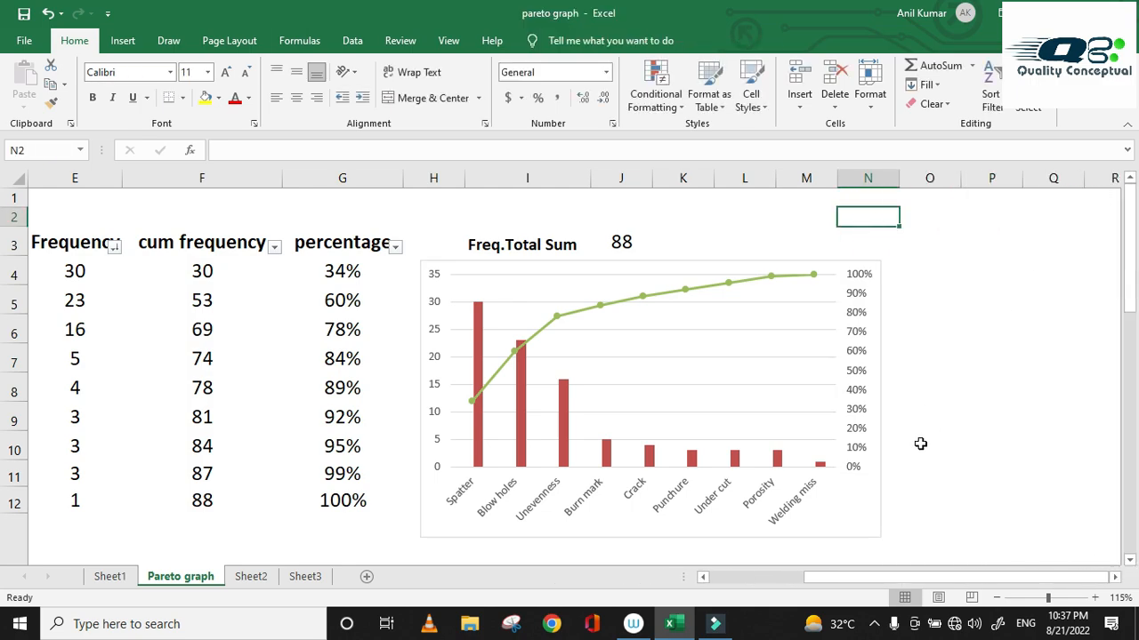
Step: Widen the chart by extending its right edge to about the middle of column Q
left_click(877, 452)
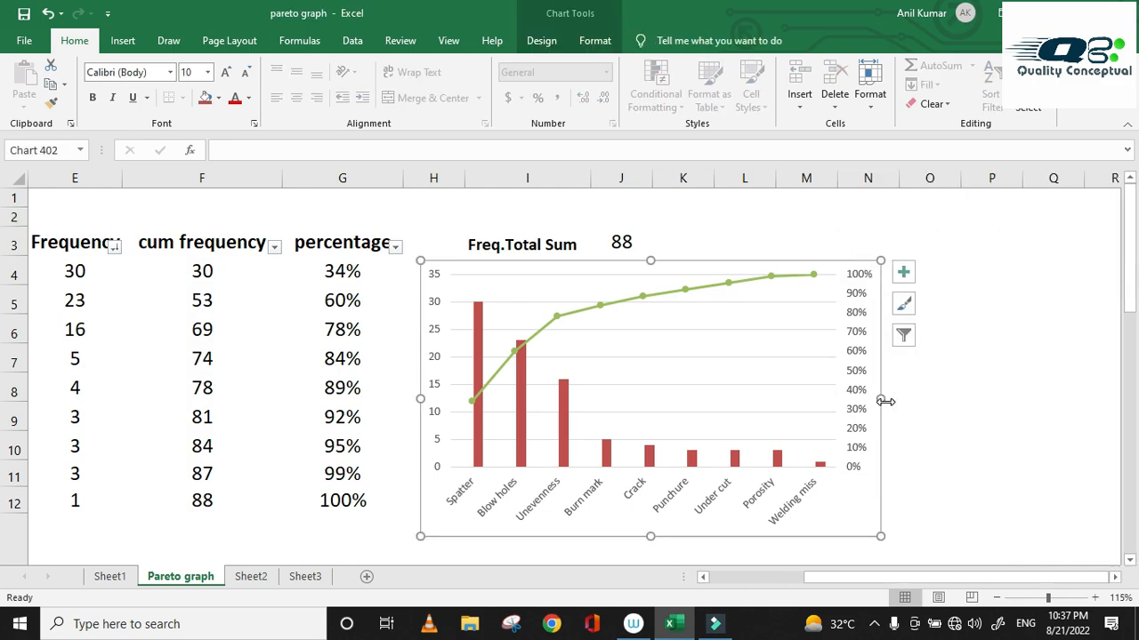
left_click_drag(881, 401, 1053, 400)
left_click(999, 221)
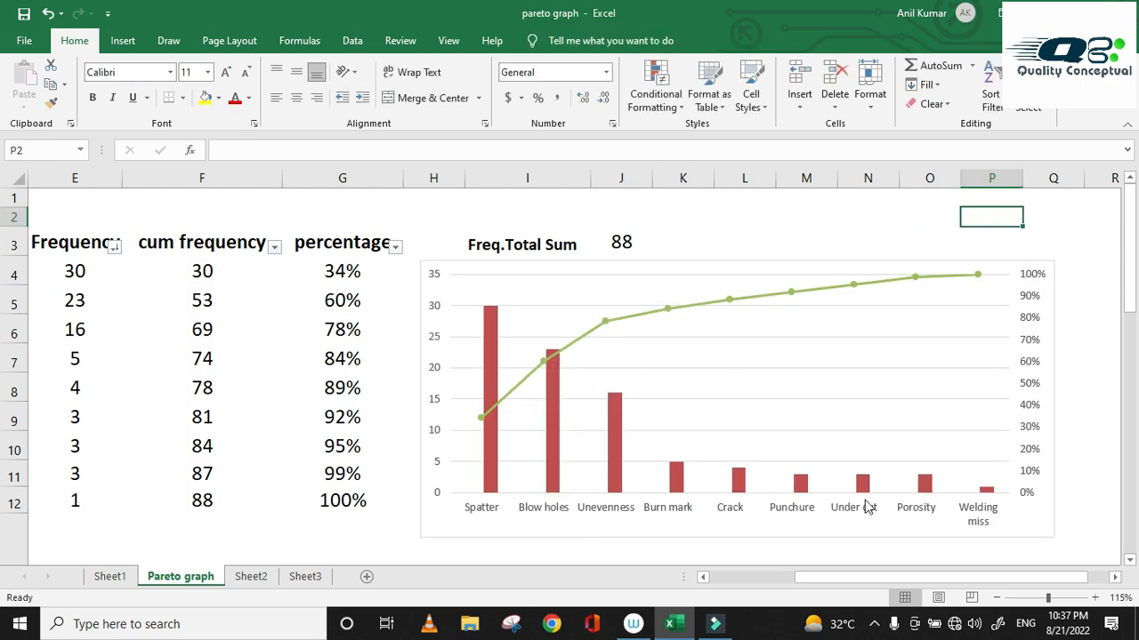
Step: Add data labels to the Frequency columns in the chart
mouse_move(490, 373)
mouse_move(566, 360)
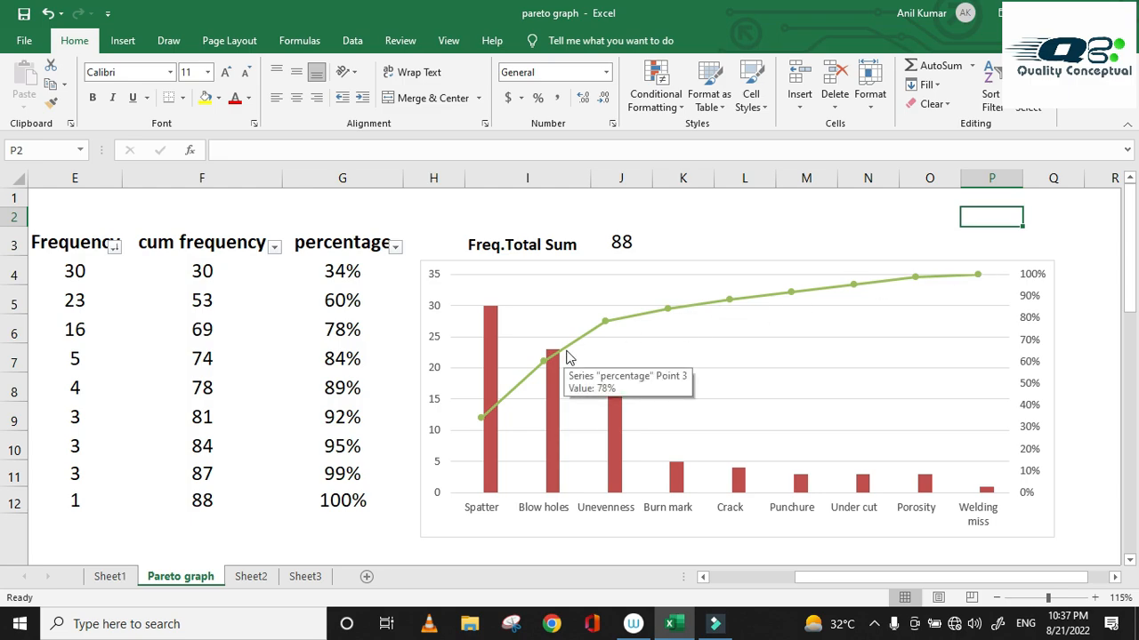
left_click(553, 436)
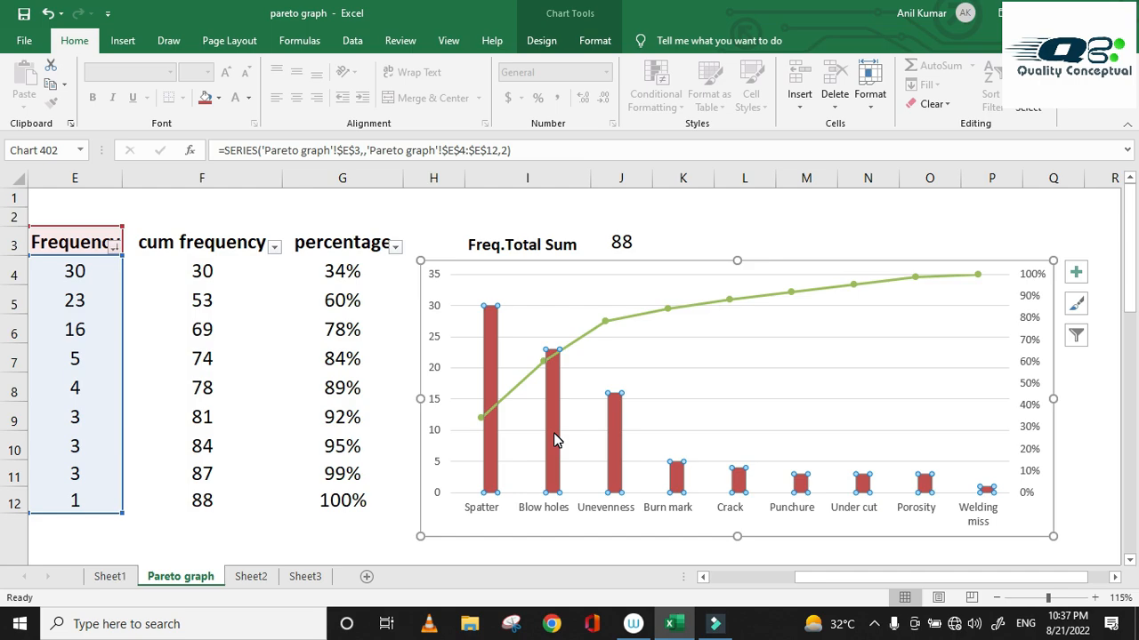
right_click(553, 433)
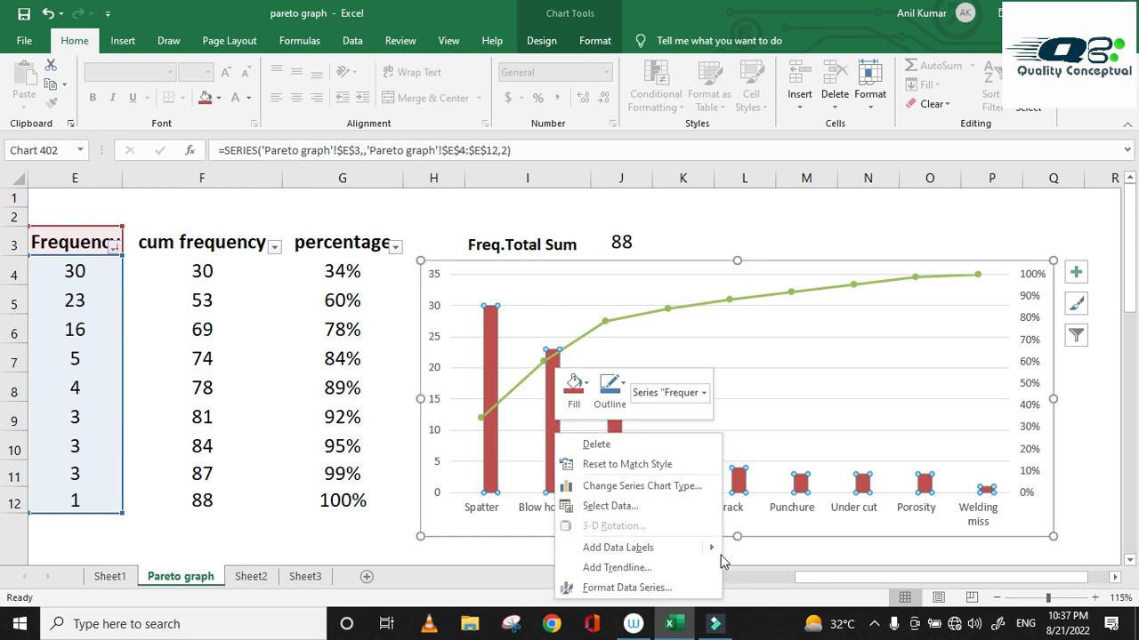
mouse_move(716, 559)
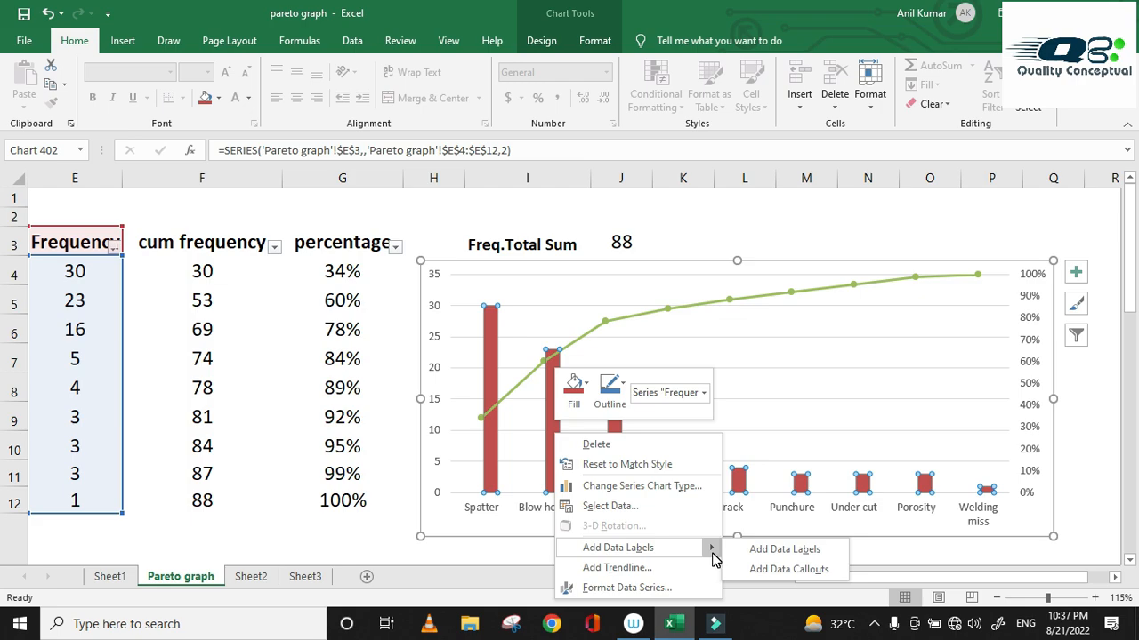
left_click(771, 558)
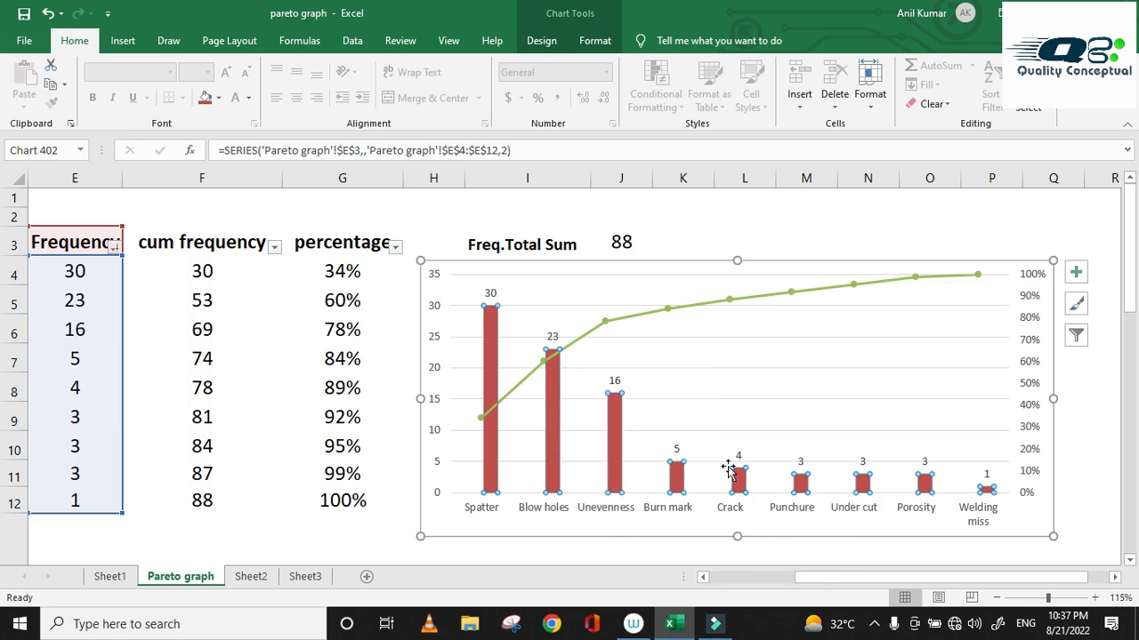
left_click(963, 426)
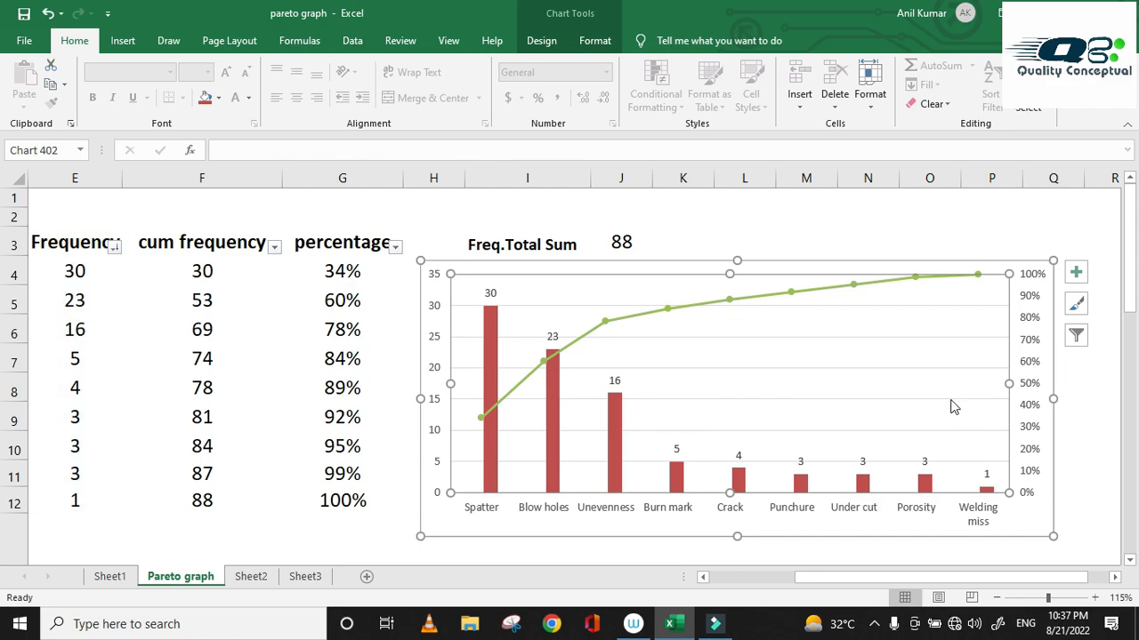
Step: Add data labels to the percentage line in the chart and deselect the chart
left_click(681, 315)
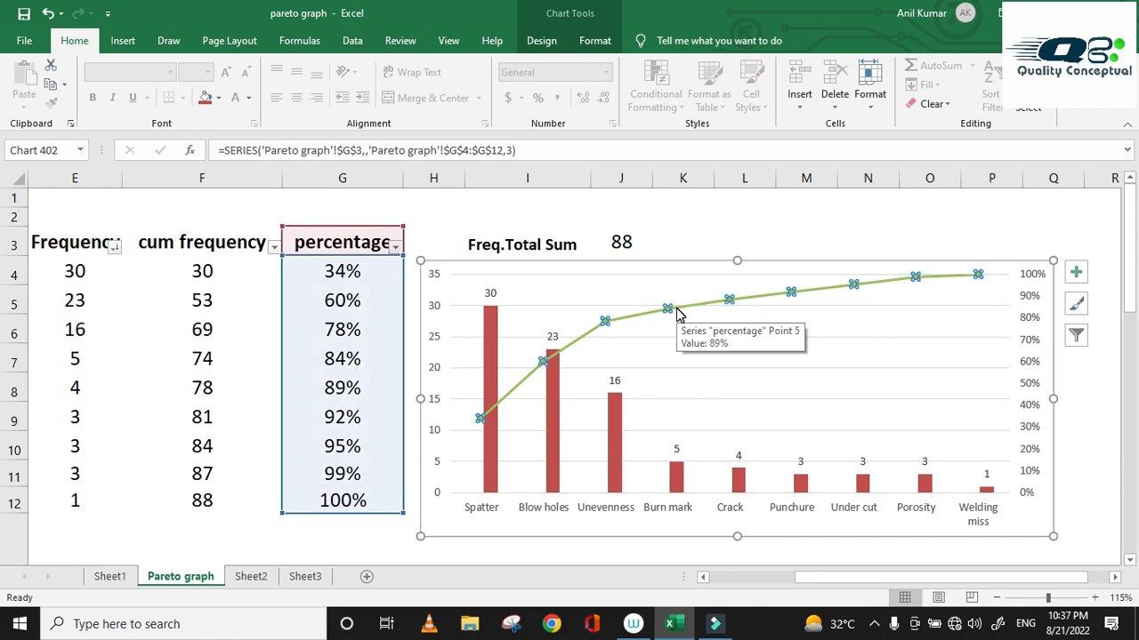
right_click(678, 315)
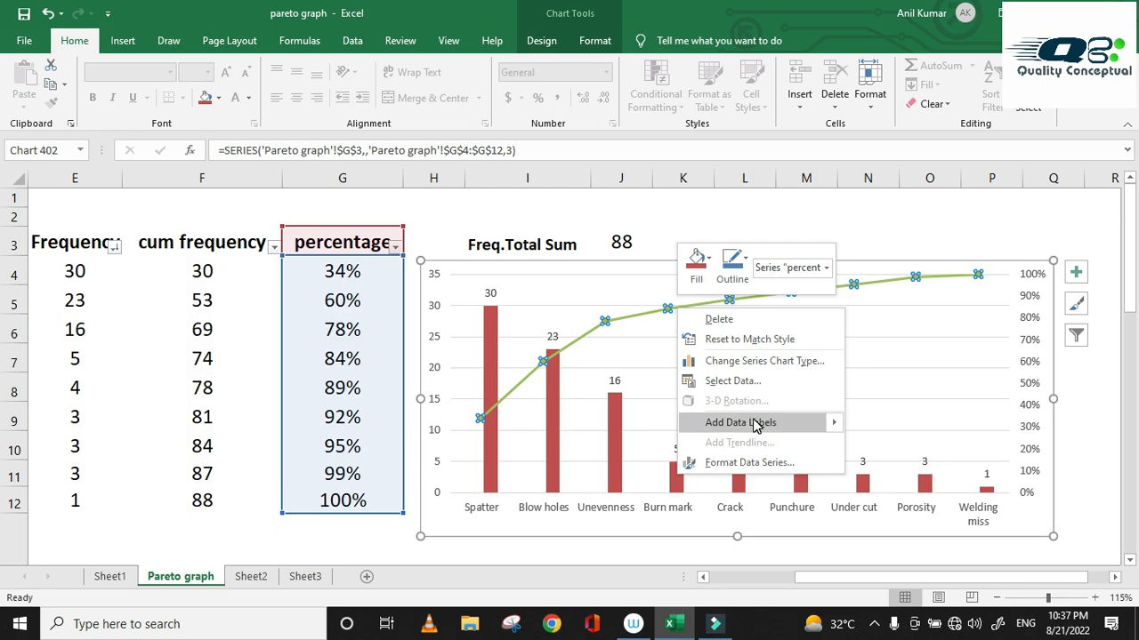
mouse_move(831, 423)
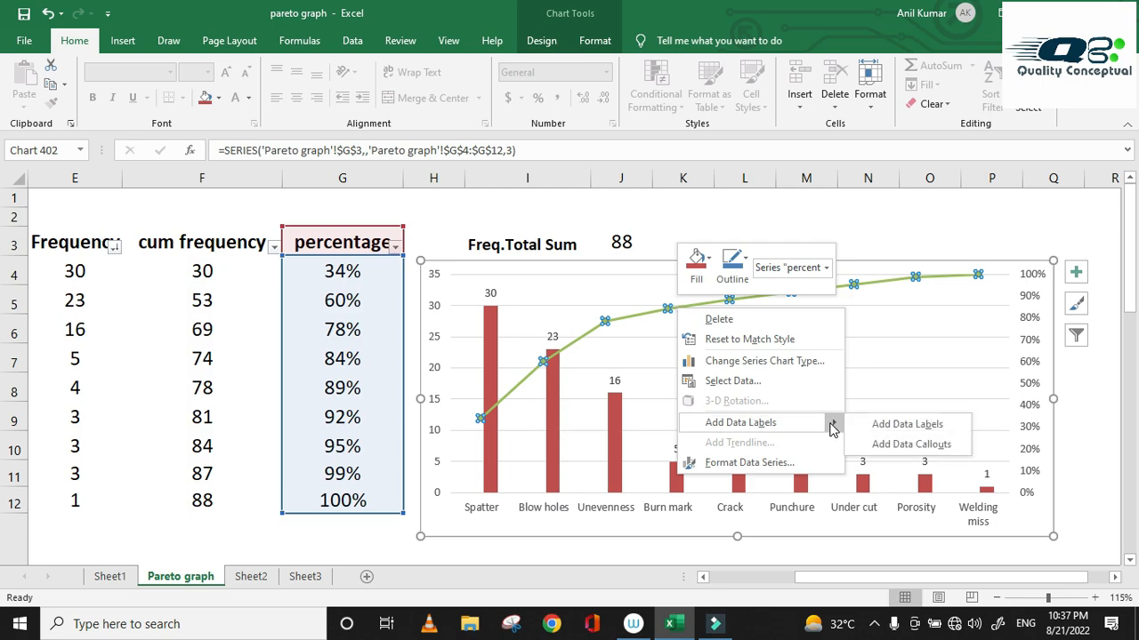
left_click(894, 426)
left_click(845, 396)
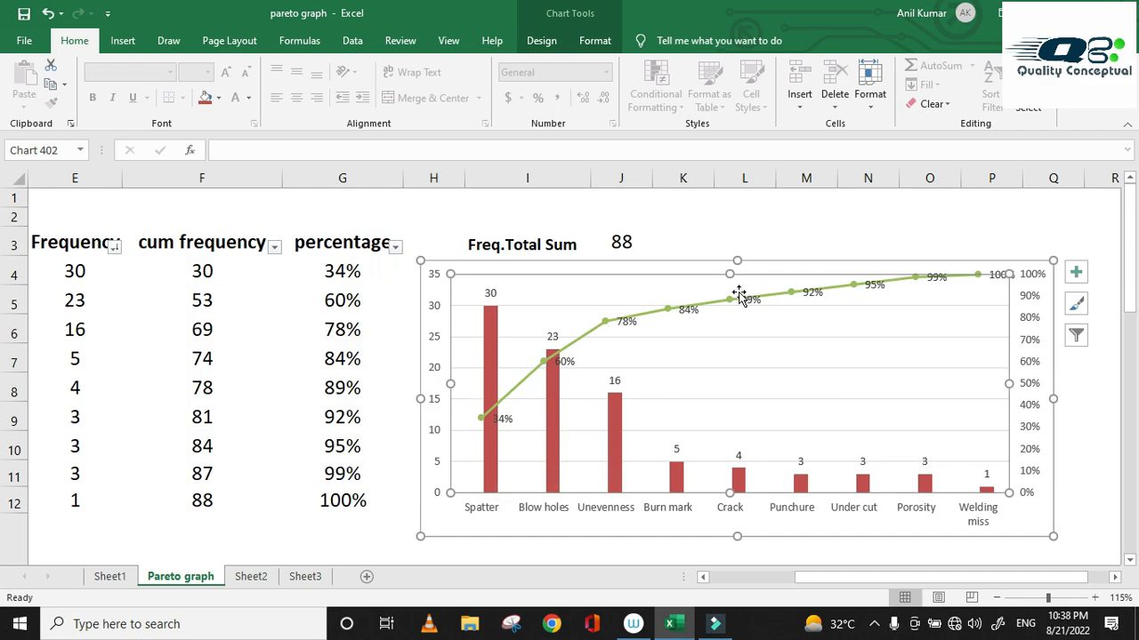
left_click(770, 236)
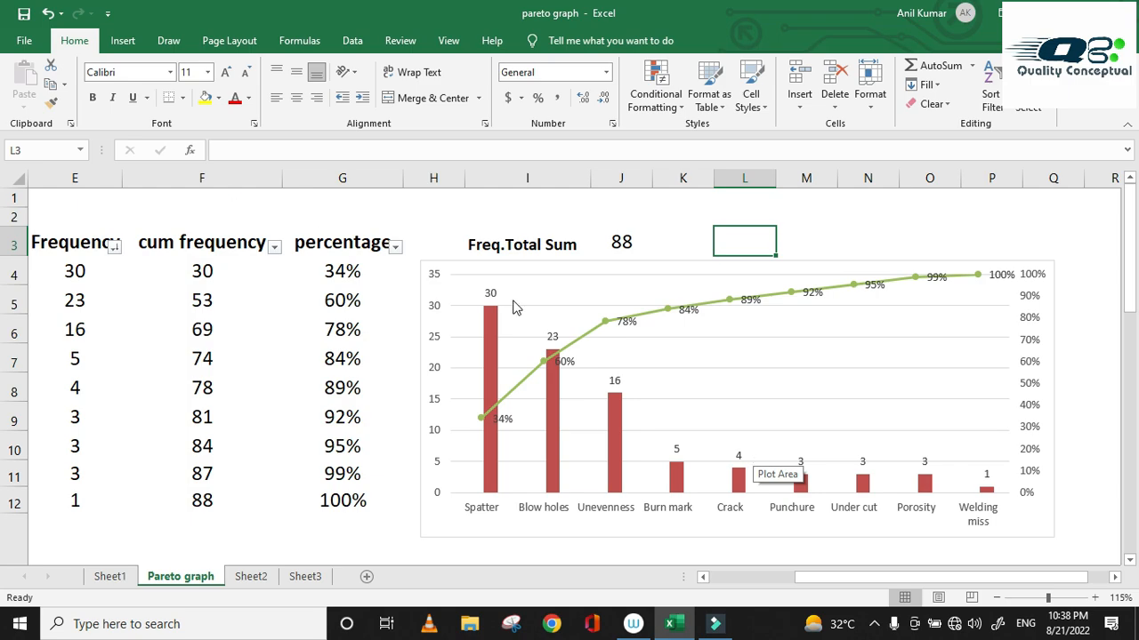
Step: Circle the Spatter, Blow holes and Unevenness columns in ink, handwriting VITAL FEW above them and TRIVIAL MANY over the remaining columns
mouse_move(474, 280)
left_mouse_down()
mouse_move(588, 319)
mouse_move(633, 406)
mouse_move(615, 455)
left_mouse_up()
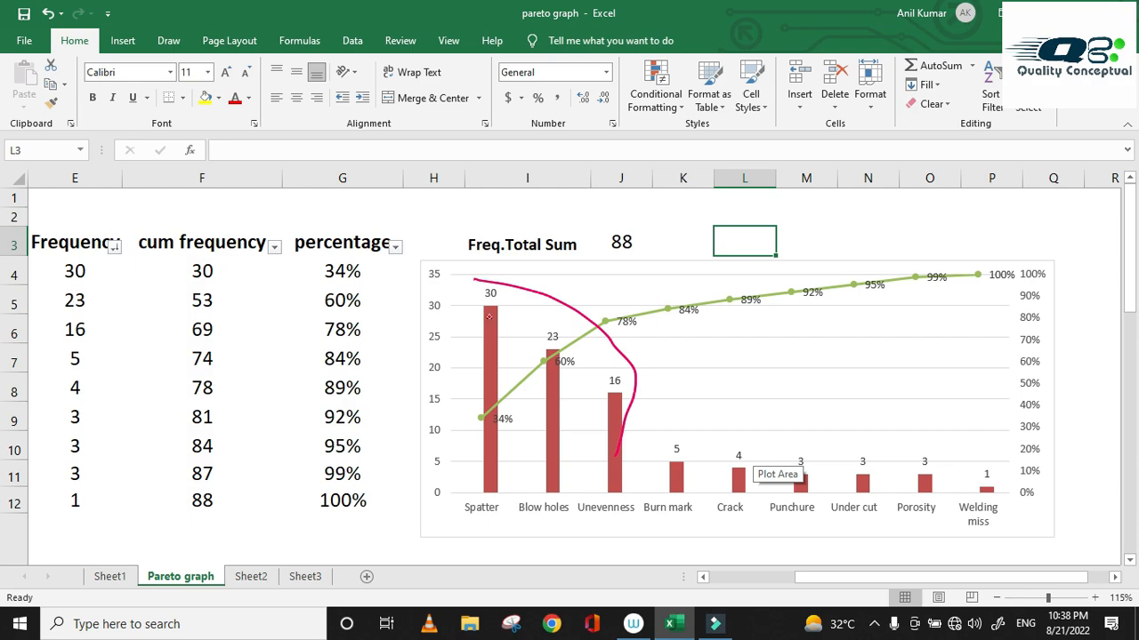
mouse_move(476, 283)
left_mouse_down()
mouse_move(473, 400)
mouse_move(628, 414)
left_mouse_up()
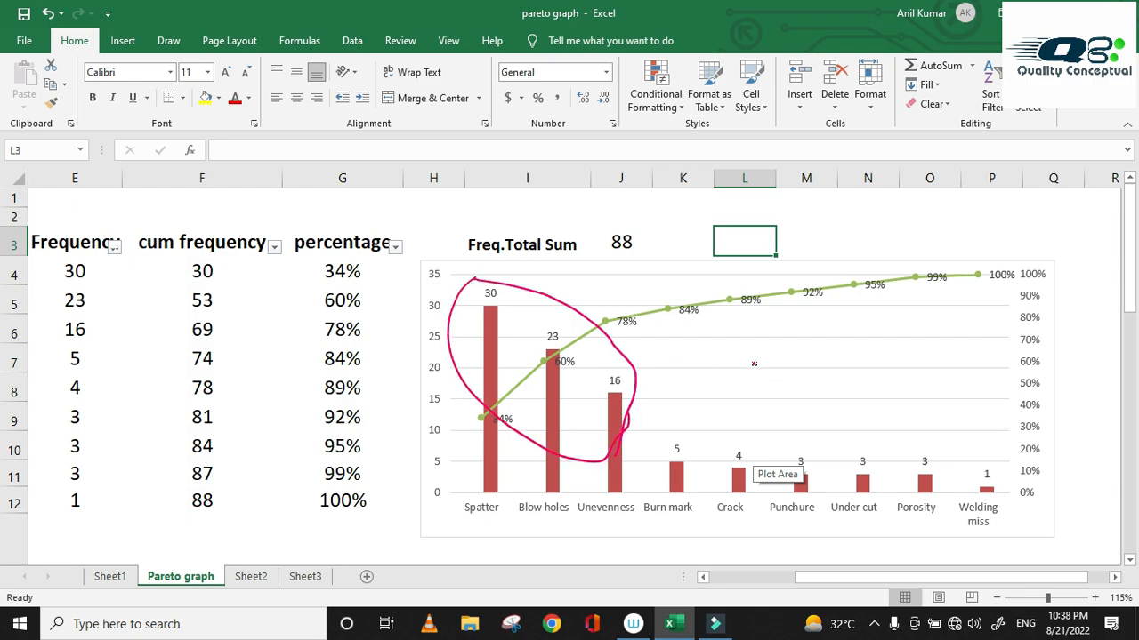
mouse_move(749, 367)
left_mouse_down()
mouse_move(868, 387)
mouse_move(904, 372)
mouse_move(900, 391)
mouse_move(919, 377)
left_mouse_up()
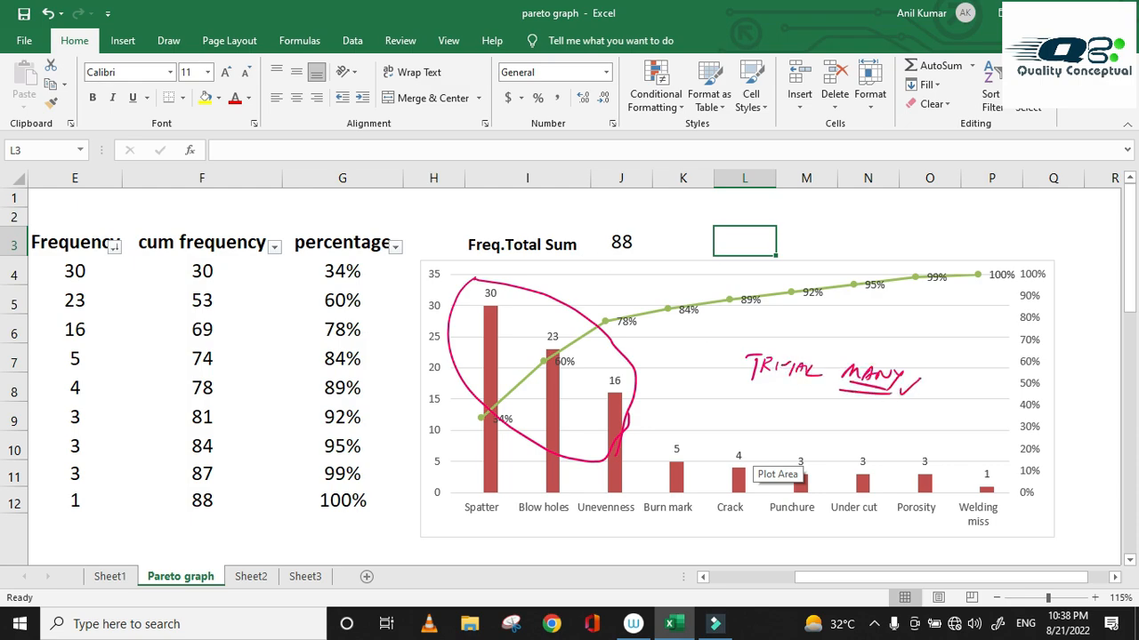
left_click_drag(572, 267, 663, 282)
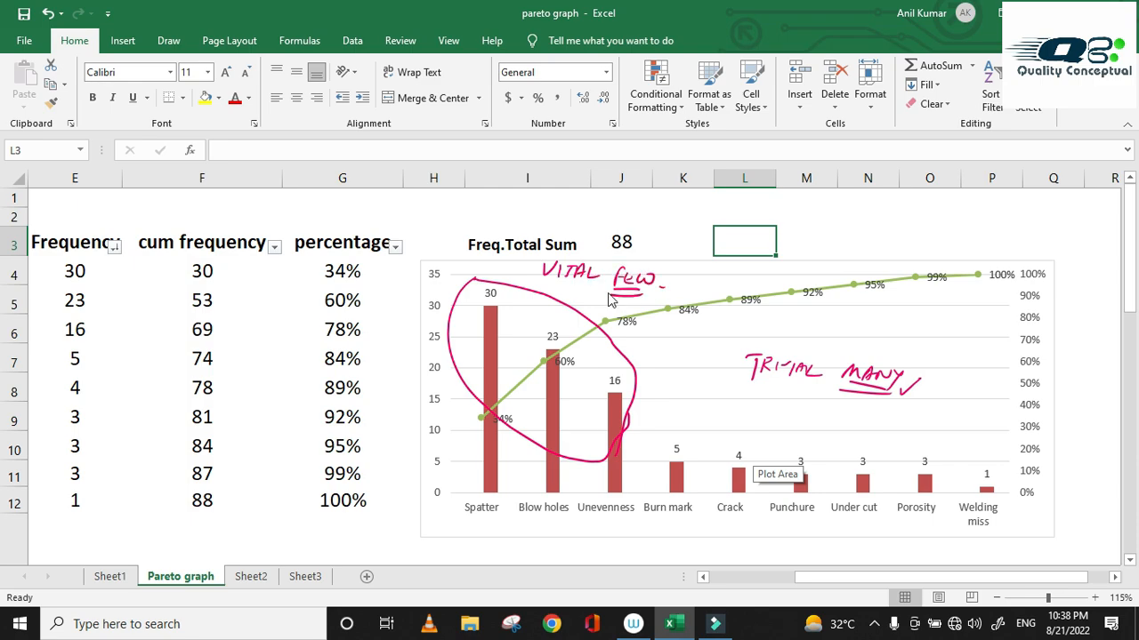
Step: Underline VITAL, tick the three circled columns in ink, and handwrite ACTION with a downward arrow above the Burn mark column
mouse_move(558, 294)
left_mouse_down()
mouse_move(521, 330)
mouse_move(494, 327)
mouse_move(574, 355)
mouse_move(635, 418)
mouse_move(681, 381)
mouse_move(706, 384)
left_mouse_up()
left_click_drag(715, 388, 711, 386)
mouse_move(719, 395)
left_mouse_down()
mouse_move(730, 386)
mouse_move(722, 400)
left_mouse_up()
mouse_move(705, 404)
left_mouse_down()
mouse_move(740, 398)
mouse_move(686, 430)
left_mouse_up()
left_click_drag(679, 427, 693, 423)
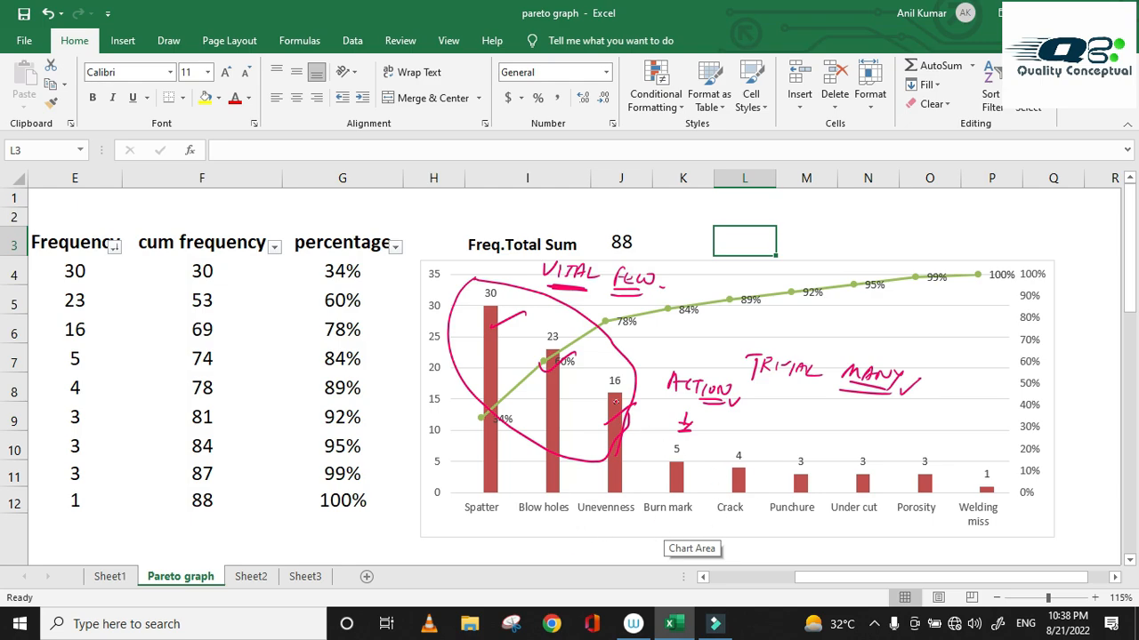
left_click_drag(587, 387, 598, 381)
left_click_drag(586, 397, 599, 387)
Step: Draw ink arrows from the circled columns to TRIVIAL MANY and back, and handwrite CONTINUOUS IMP. above the chart
left_click_drag(631, 309, 795, 344)
left_click_drag(623, 408, 757, 449)
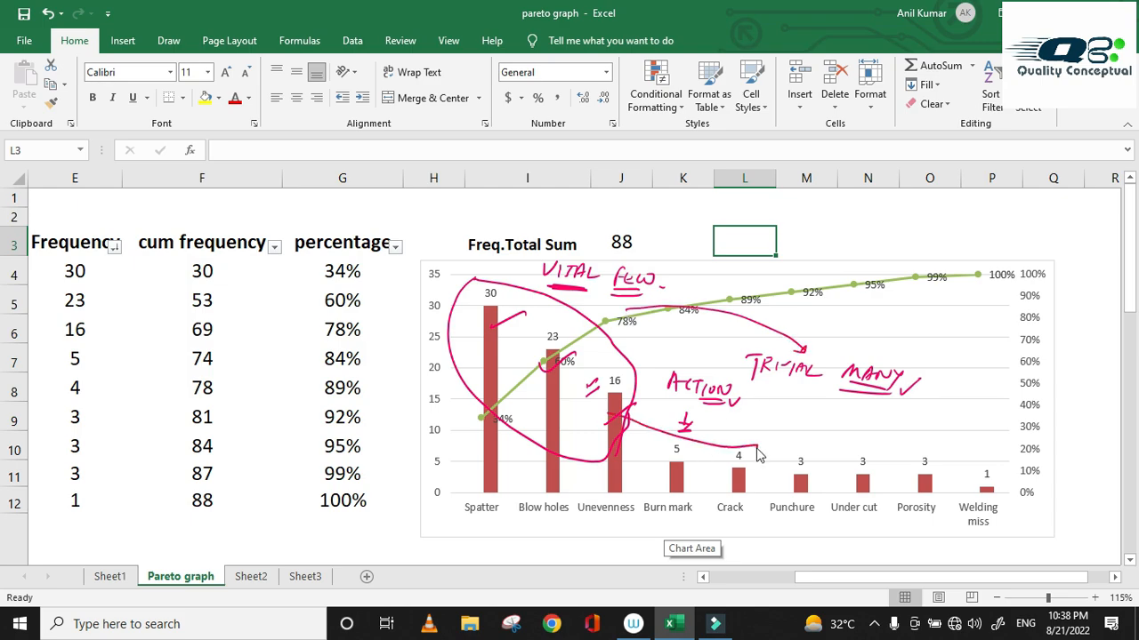
mouse_move(625, 406)
left_mouse_down()
mouse_move(603, 423)
mouse_move(628, 407)
left_mouse_up()
mouse_move(844, 203)
left_mouse_down()
mouse_move(839, 219)
mouse_move(872, 208)
mouse_move(971, 233)
mouse_move(978, 222)
mouse_move(1012, 231)
mouse_move(1005, 238)
mouse_move(1000, 221)
left_mouse_up()
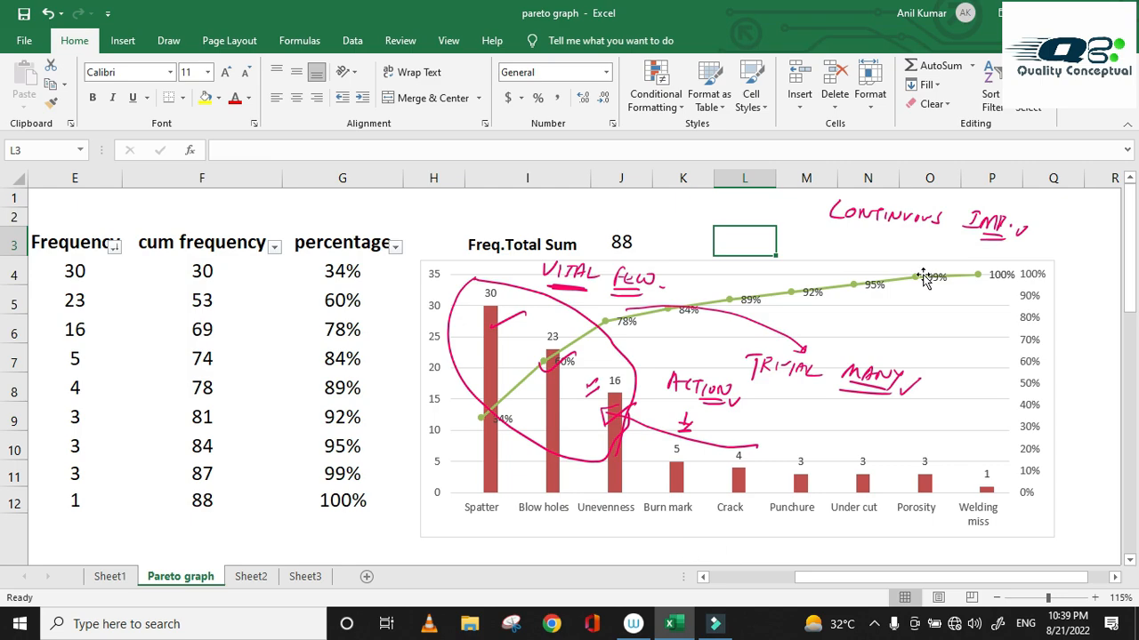